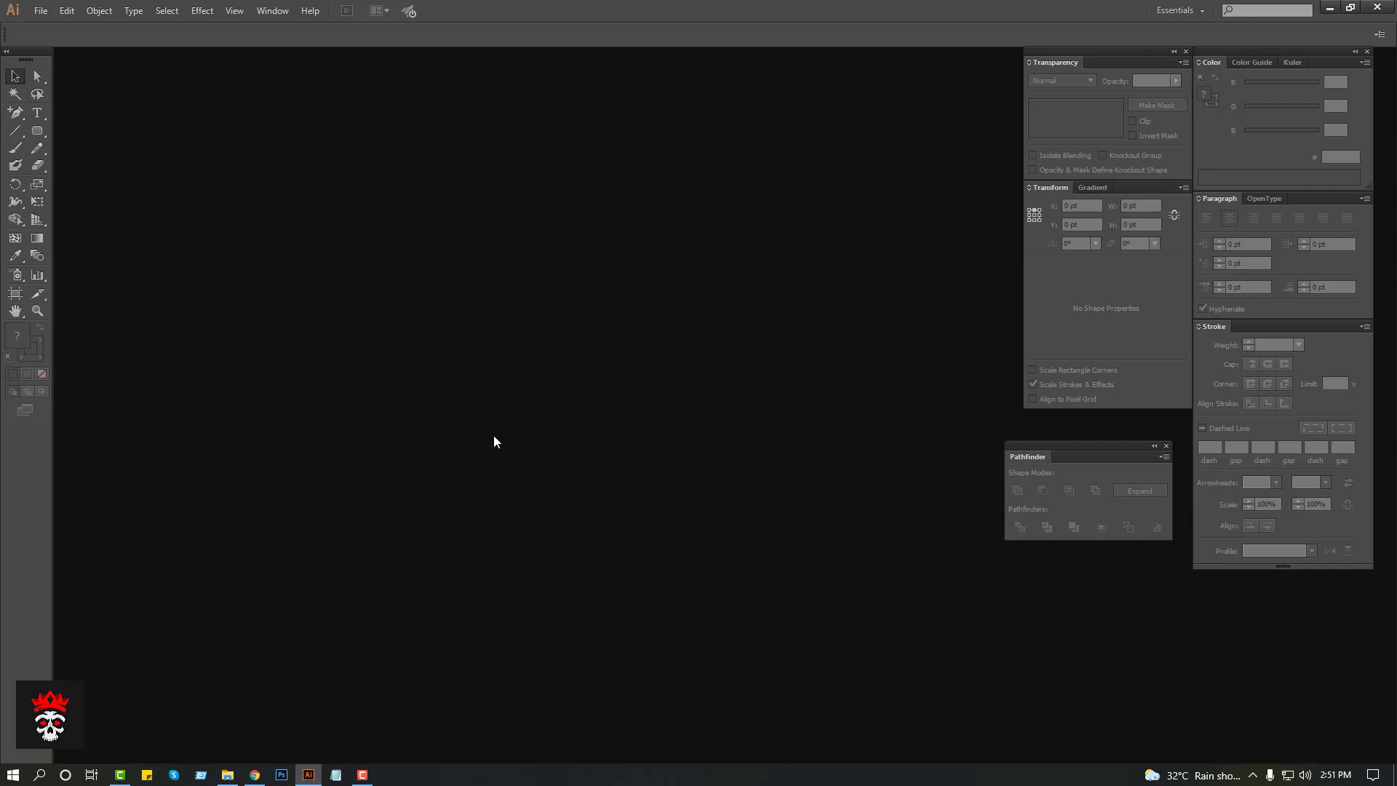
# Step: Create a new document and draw a hexagon rotated so a vertex points up
pyautogui.hotkey('ctrl', 'n')
pyautogui.press('Return')
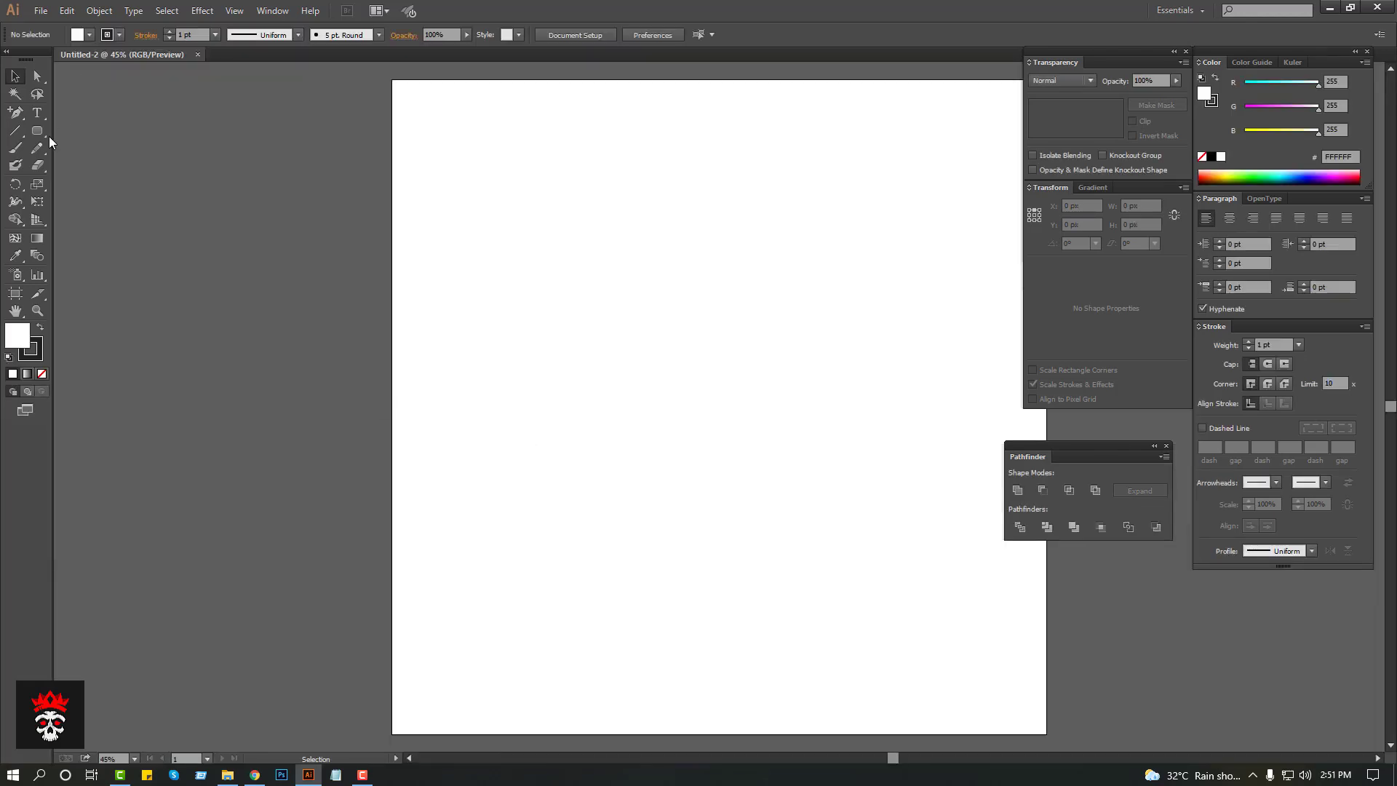
pyautogui.moveTo(37, 131)
pyautogui.mouseDown()
pyautogui.moveTo(70, 133)
pyautogui.moveTo(72, 182)
pyautogui.mouseUp()
pyautogui.moveTo(677, 321); pyautogui.dragTo(670, 493)
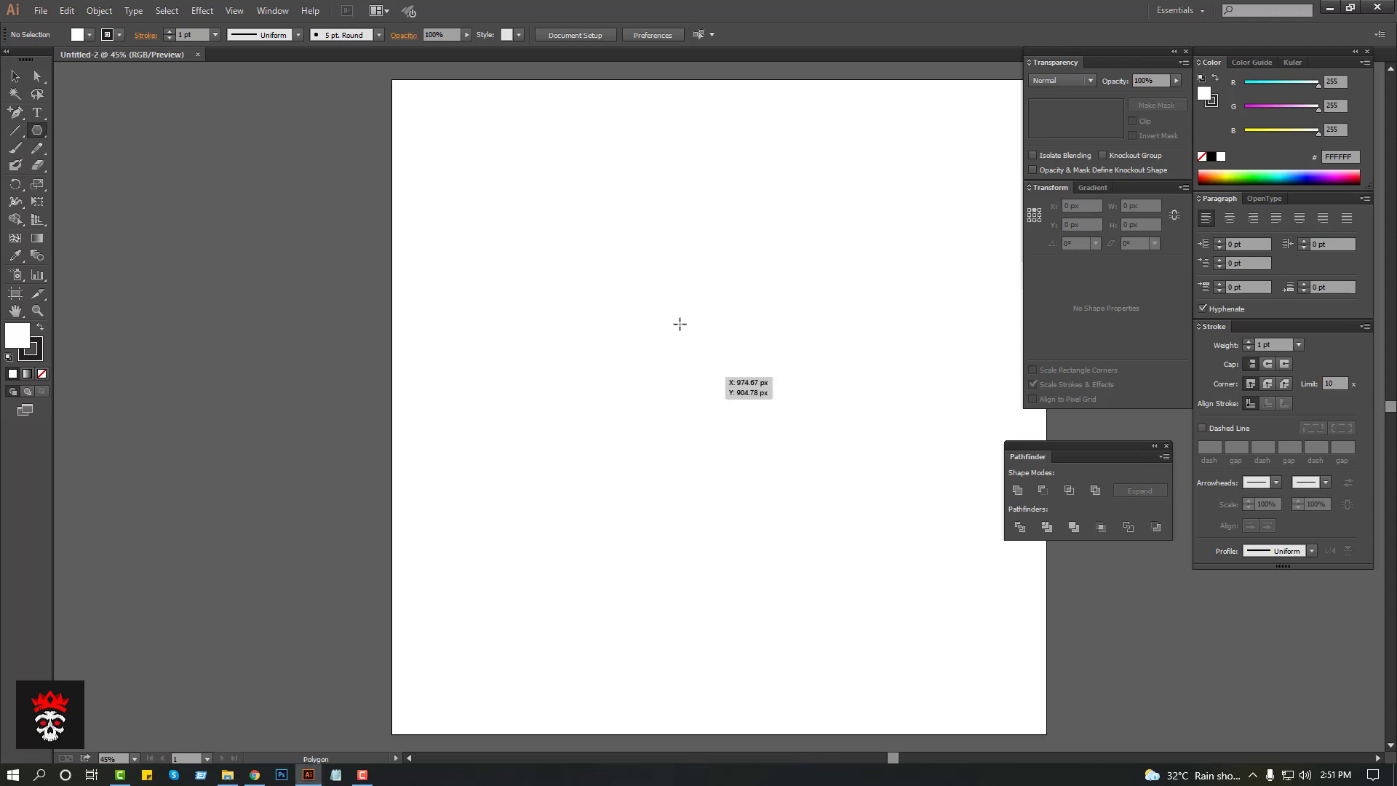
pyautogui.click(10, 78)
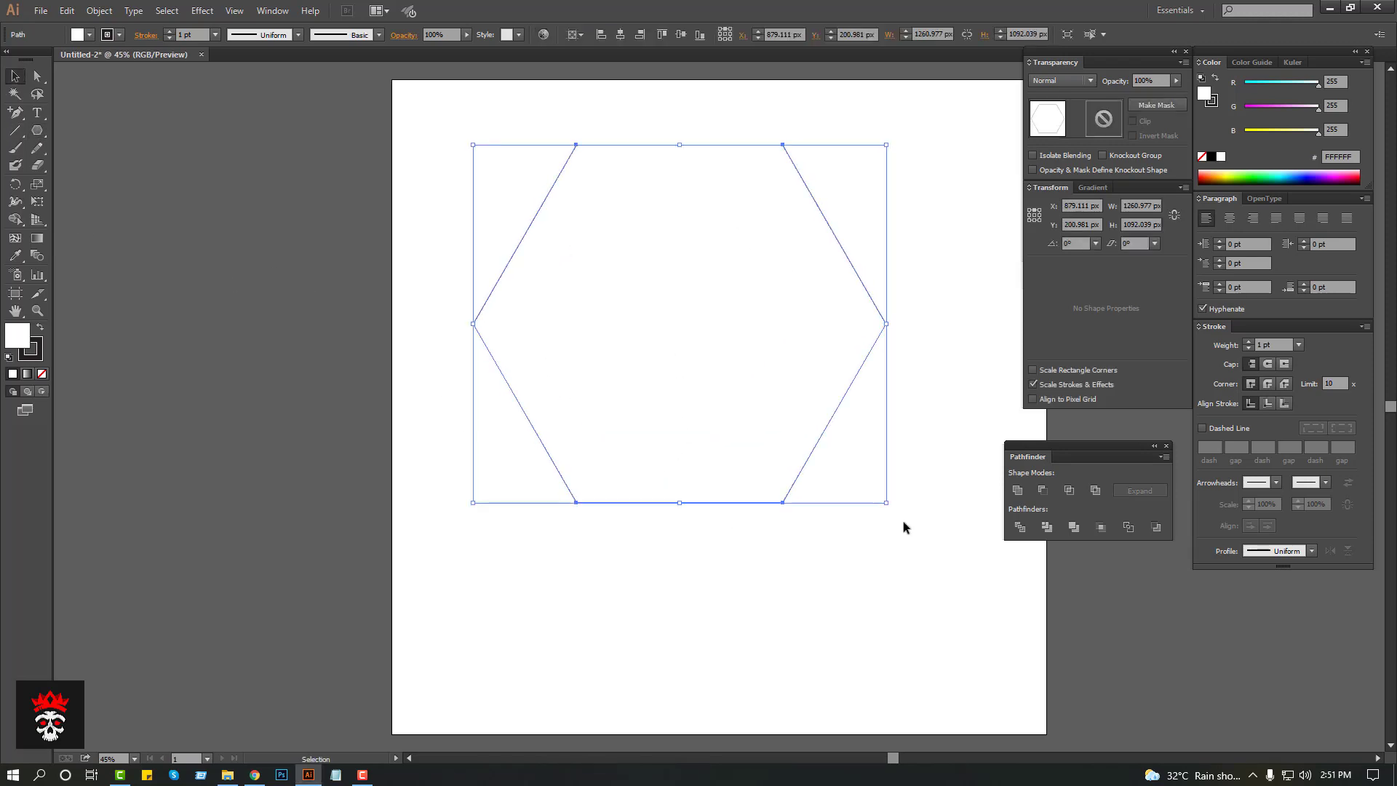
pyautogui.moveTo(894, 507); pyautogui.dragTo(829, 213)
# Step: Centre the hexagon on the artboard and set its stroke to 2 pt
pyautogui.click(680, 34)
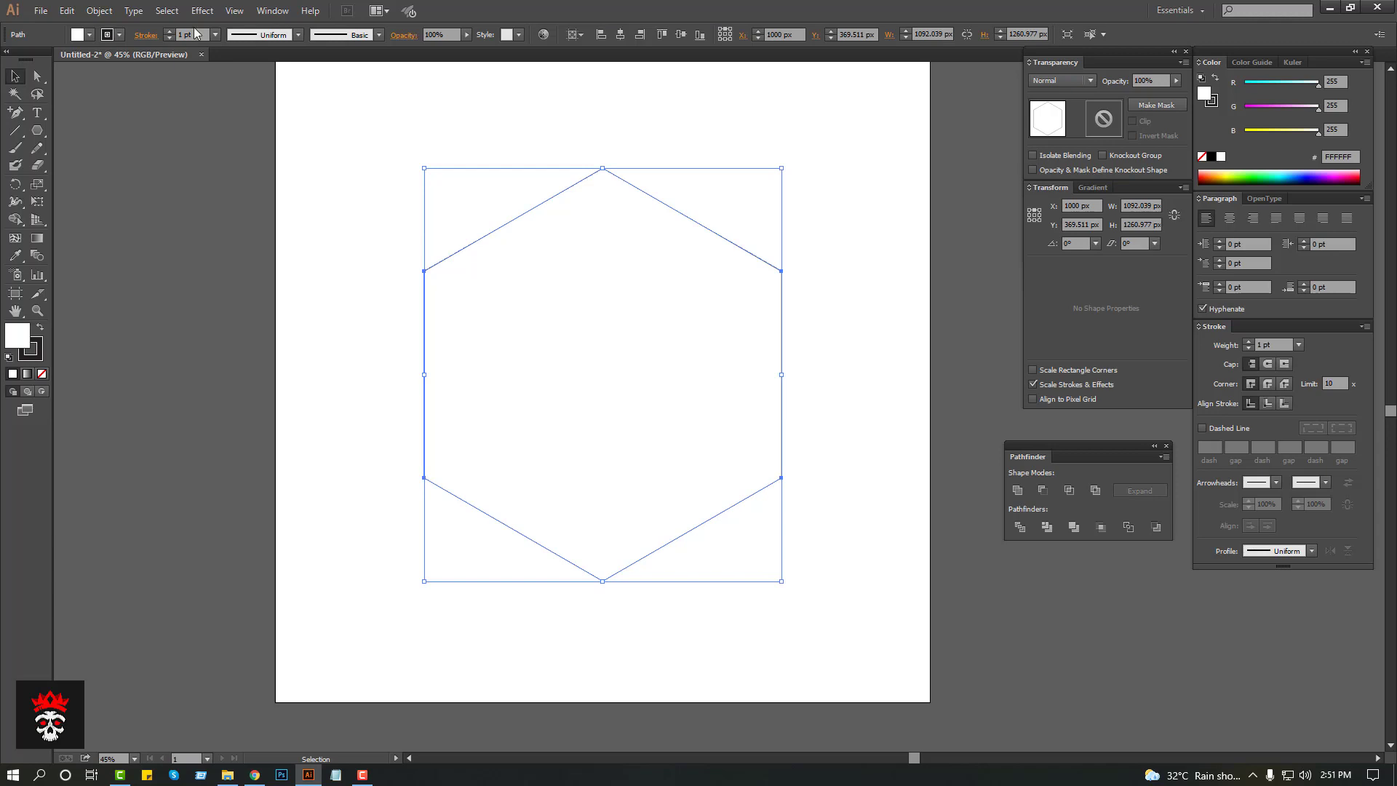
pyautogui.press('Up')
pyautogui.click(293, 190)
pyautogui.click(14, 130)
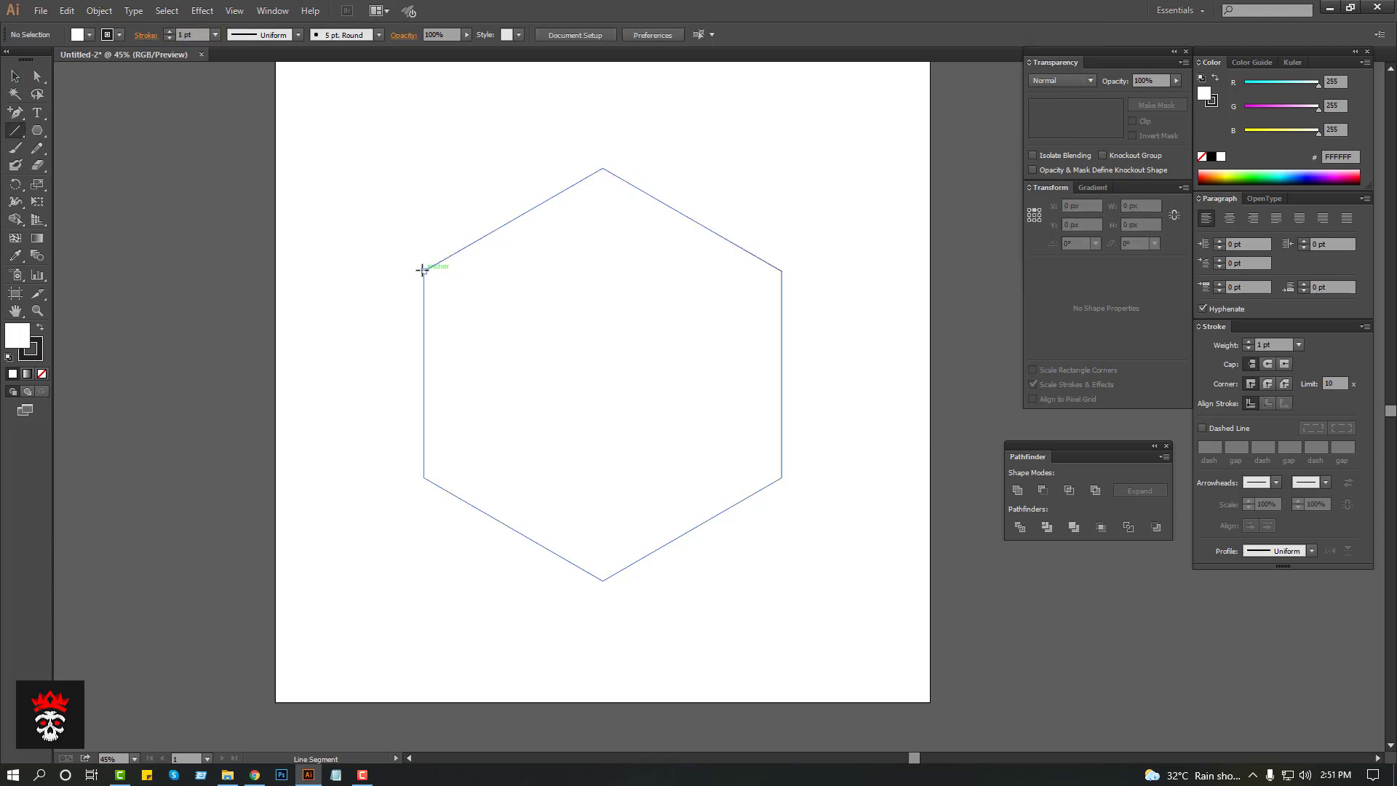
# Step: Draw a vertical line through the artboard height and repeat evenly spaced copies to the right
pyautogui.moveTo(422, 270); pyautogui.dragTo(423, 623)
pyautogui.click(14, 76)
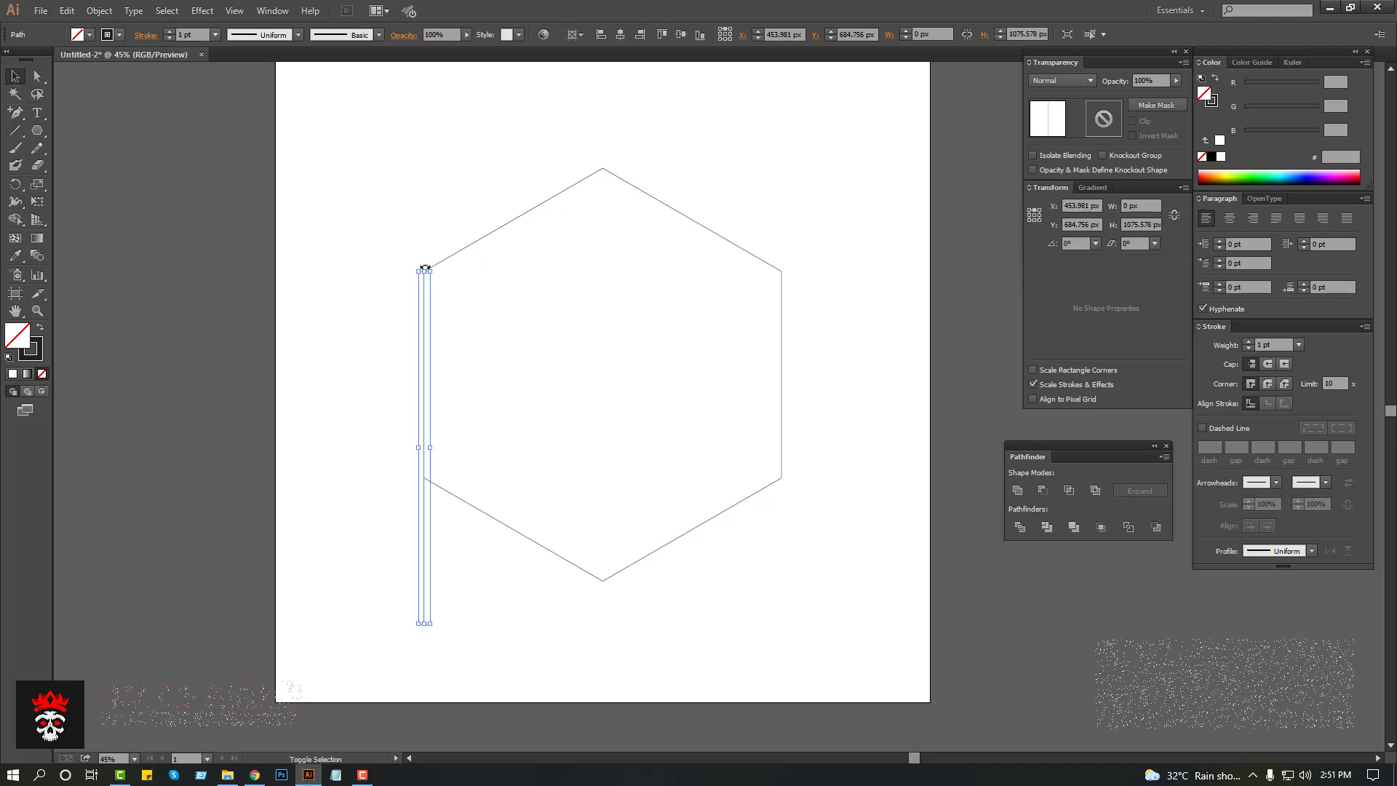
pyautogui.moveTo(424, 270); pyautogui.dragTo(424, 108)
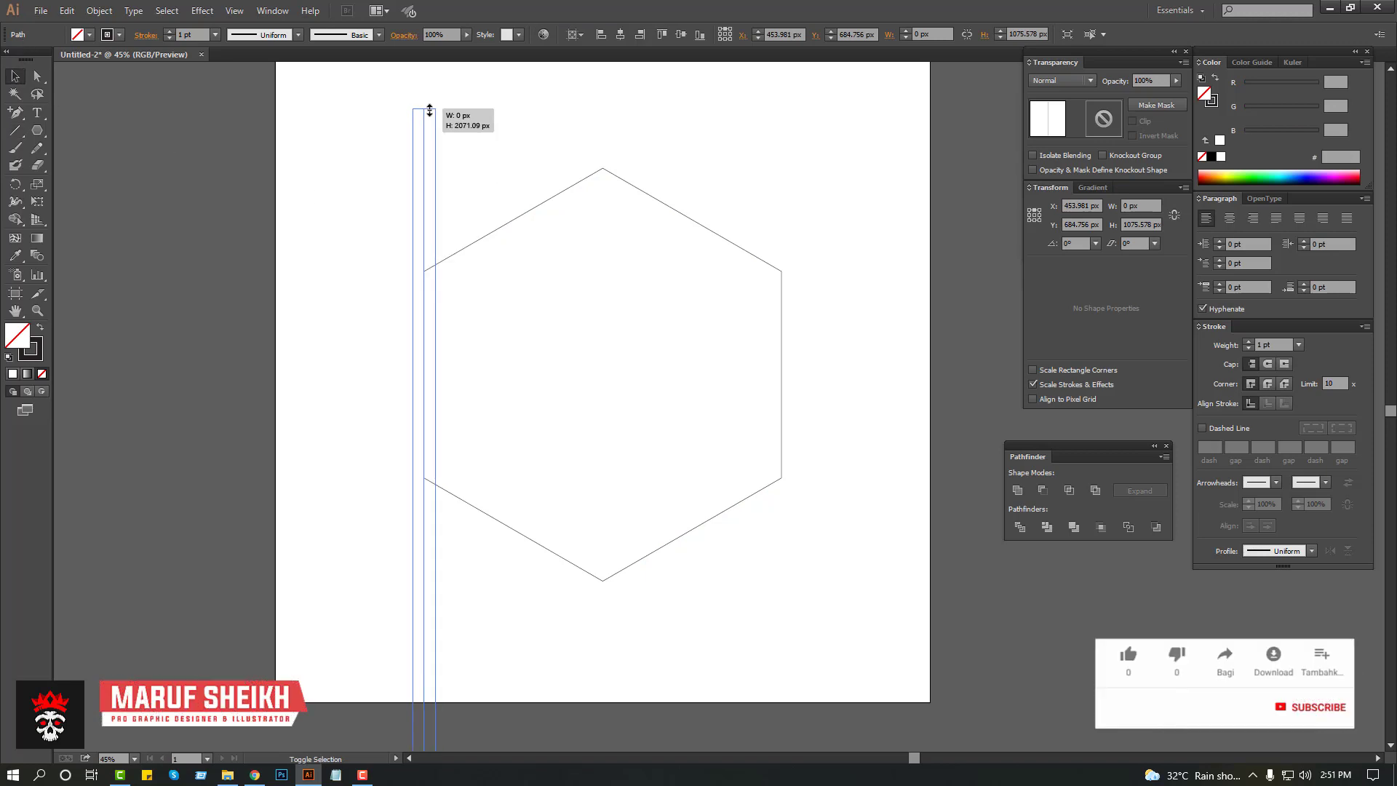
pyautogui.click(684, 33)
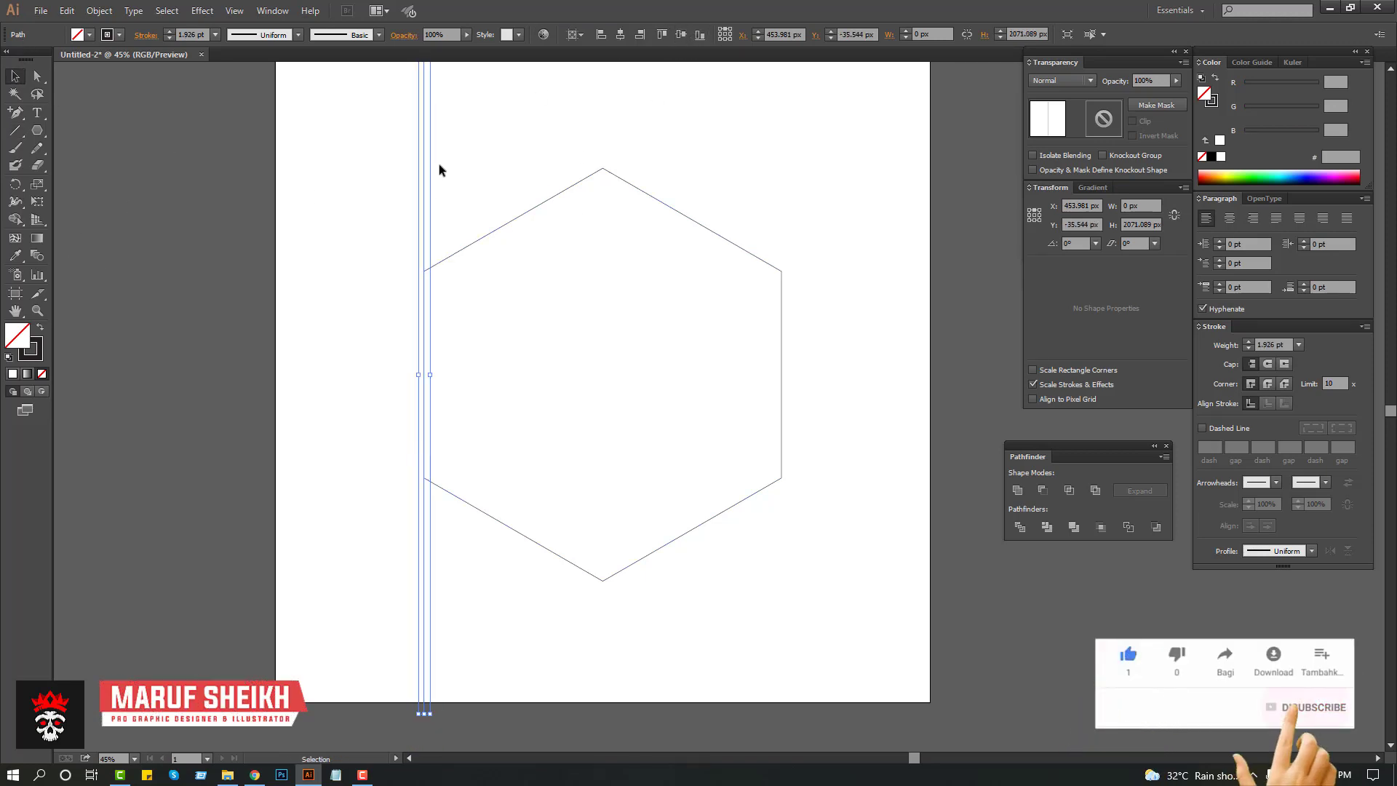
pyautogui.moveTo(425, 159); pyautogui.dragTo(482, 163)
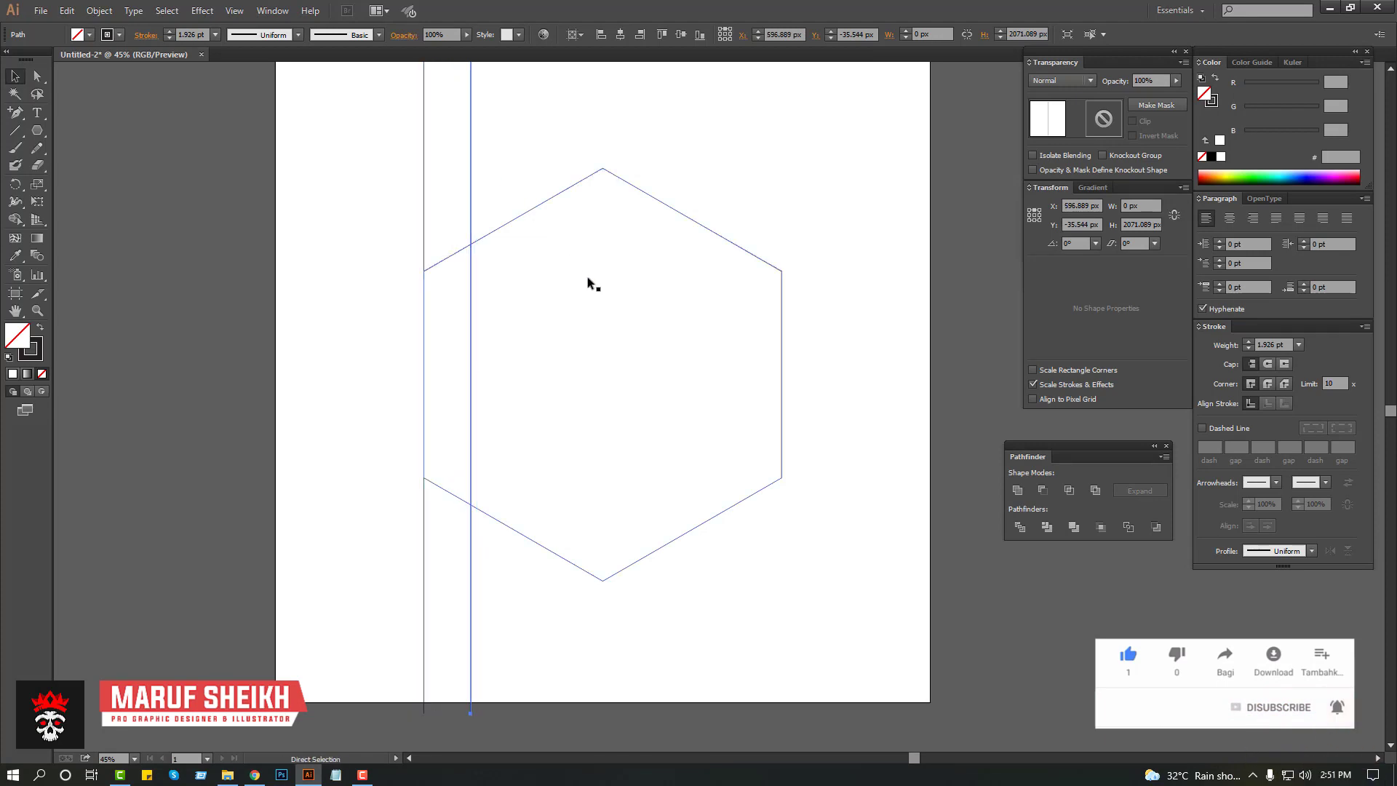
pyautogui.hotkey('ctrl', 'd')
pyautogui.hotkey('ctrl', 'd')
pyautogui.hotkey('ctrl', 'd')
pyautogui.hotkey('ctrl', 'd')
pyautogui.hotkey('ctrl', 'd')
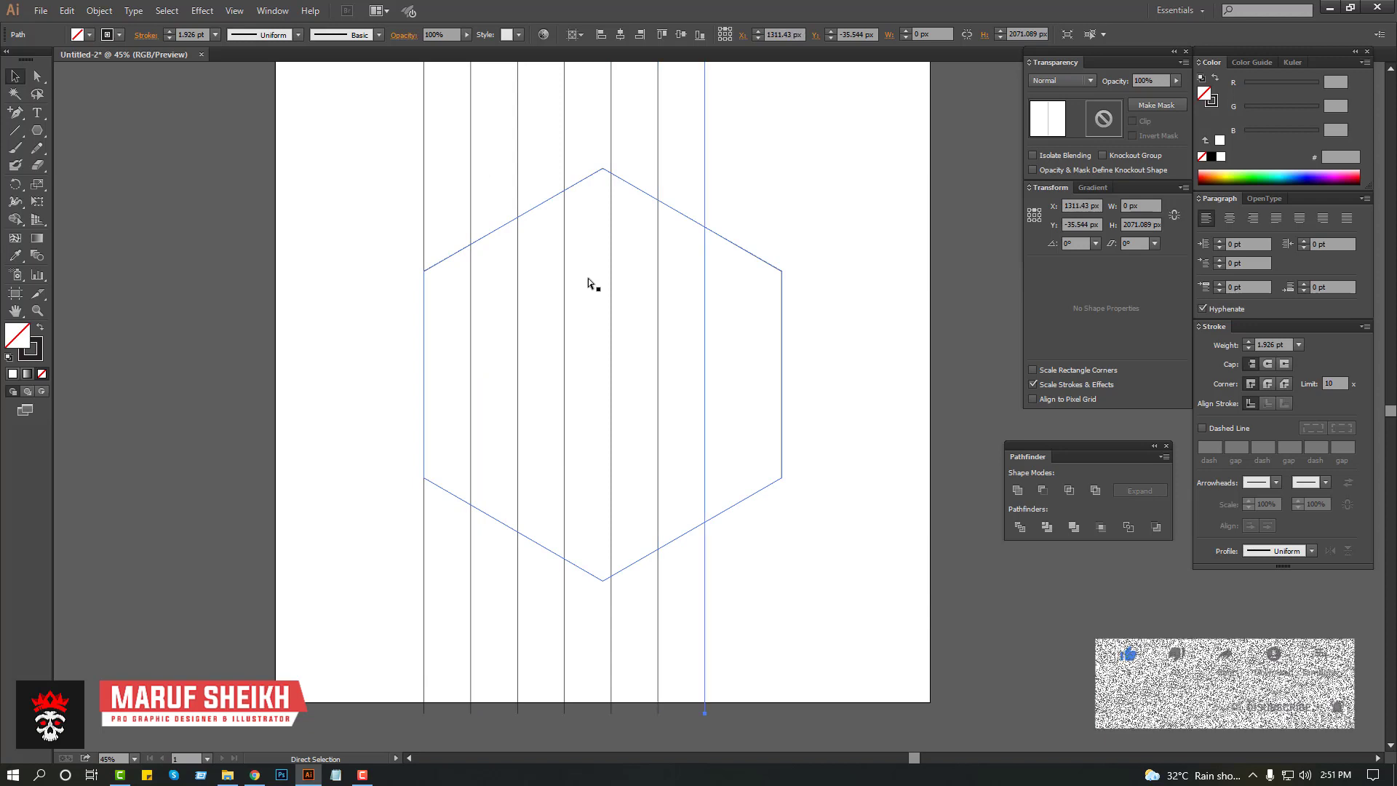
pyautogui.hotkey('ctrl', 'd')
# Step: Widen the line set to the hexagon's width and group all eight lines
pyautogui.moveTo(366, 128); pyautogui.dragTo(767, 142)
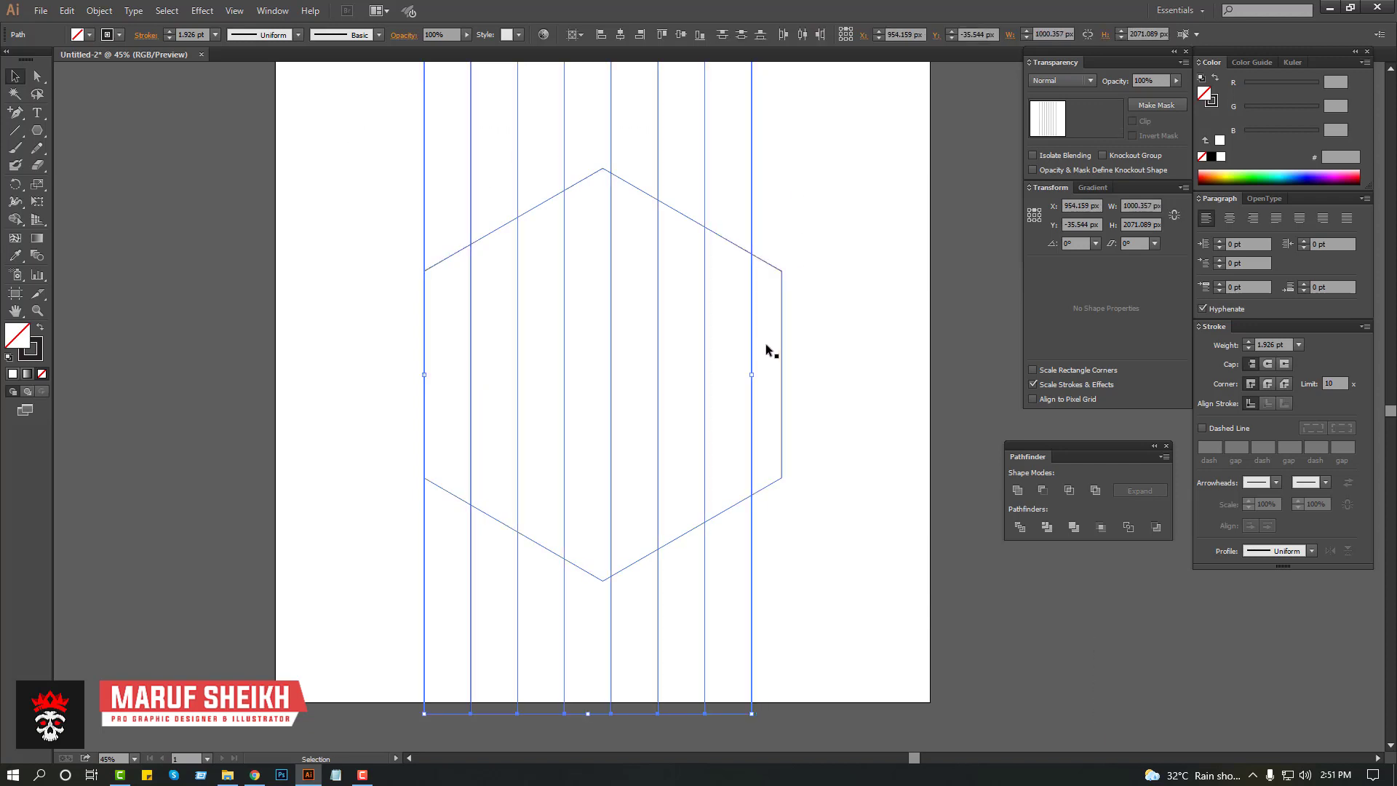
pyautogui.moveTo(751, 374); pyautogui.dragTo(781, 374)
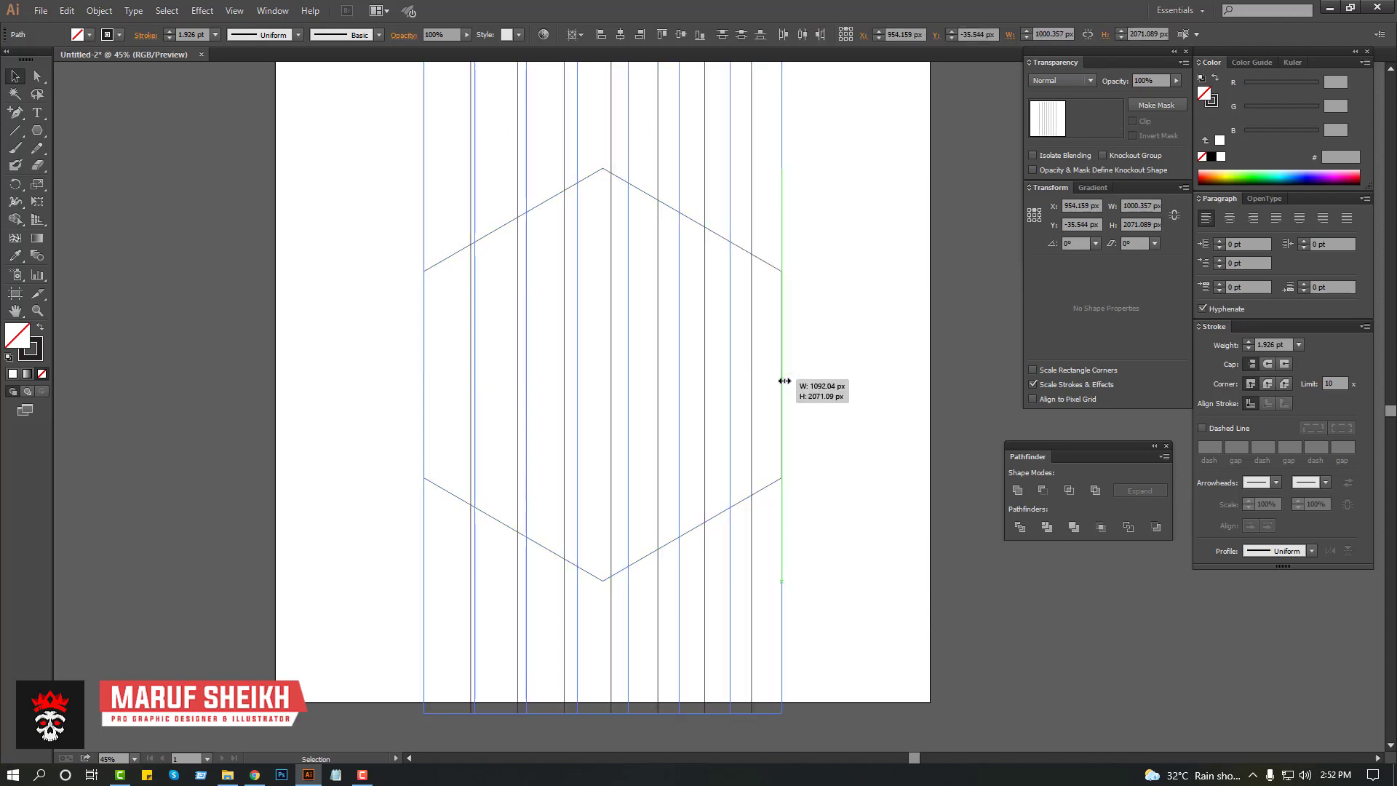
pyautogui.hotkey('ctrl', 'shift', 'a')
pyautogui.moveTo(387, 121); pyautogui.dragTo(808, 140)
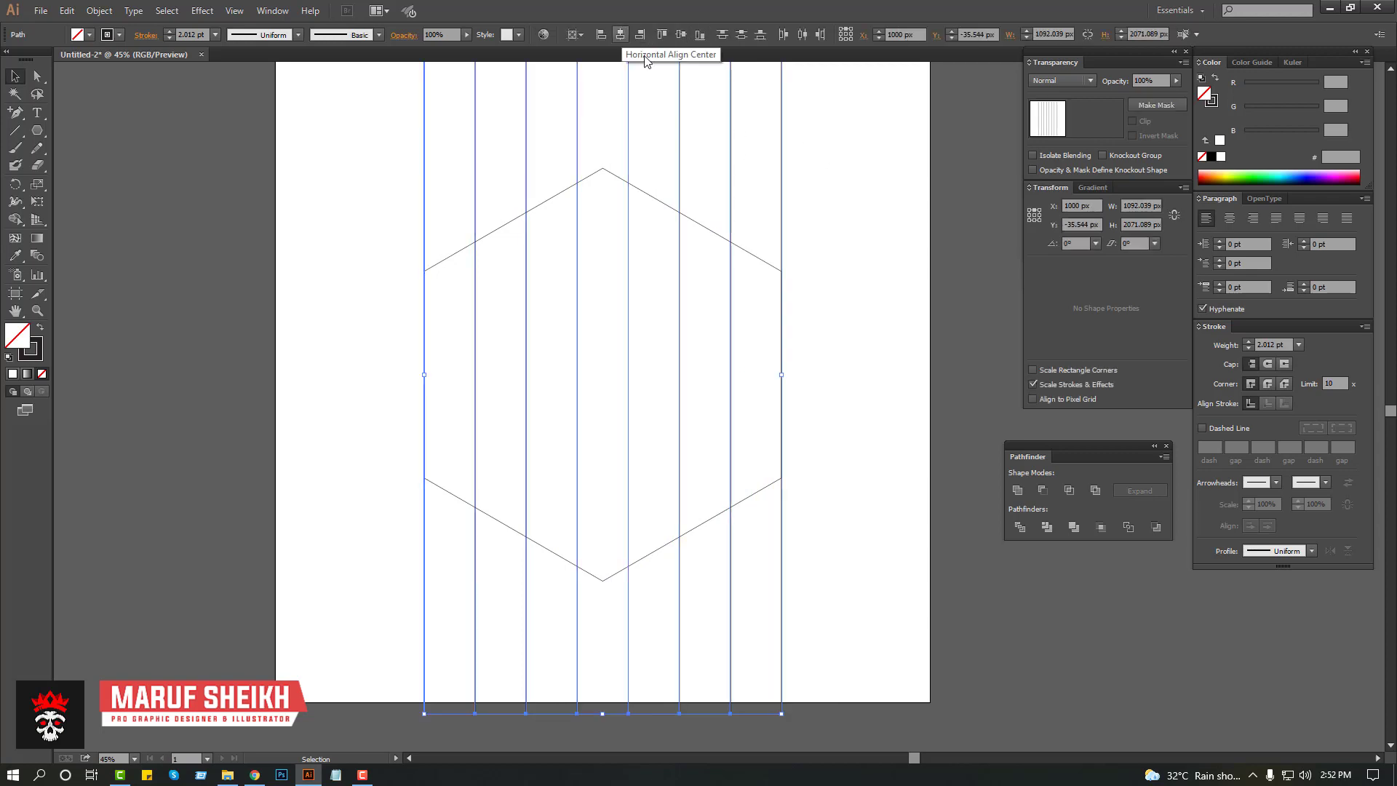
pyautogui.hotkey('ctrl', 'g')
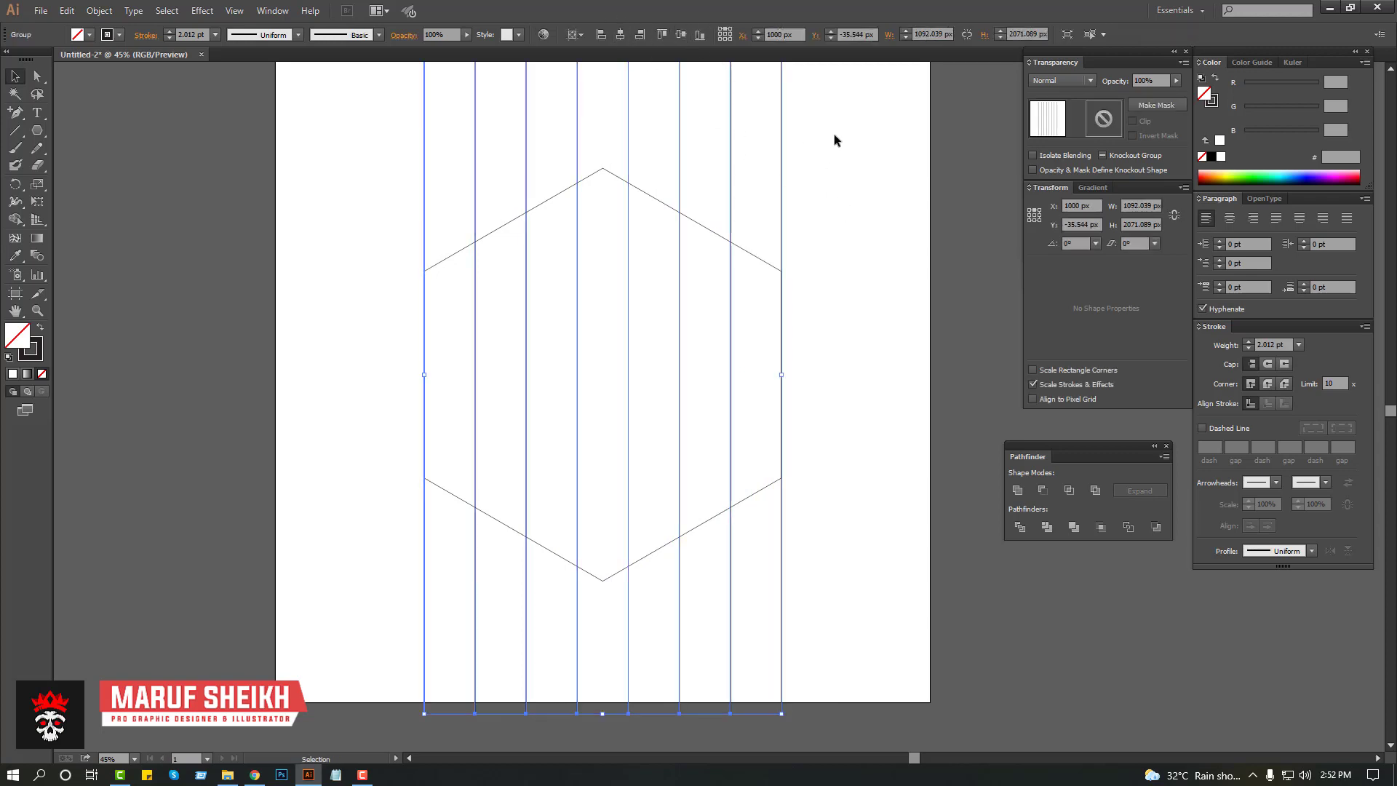
pyautogui.scroll(2, 758, 293)
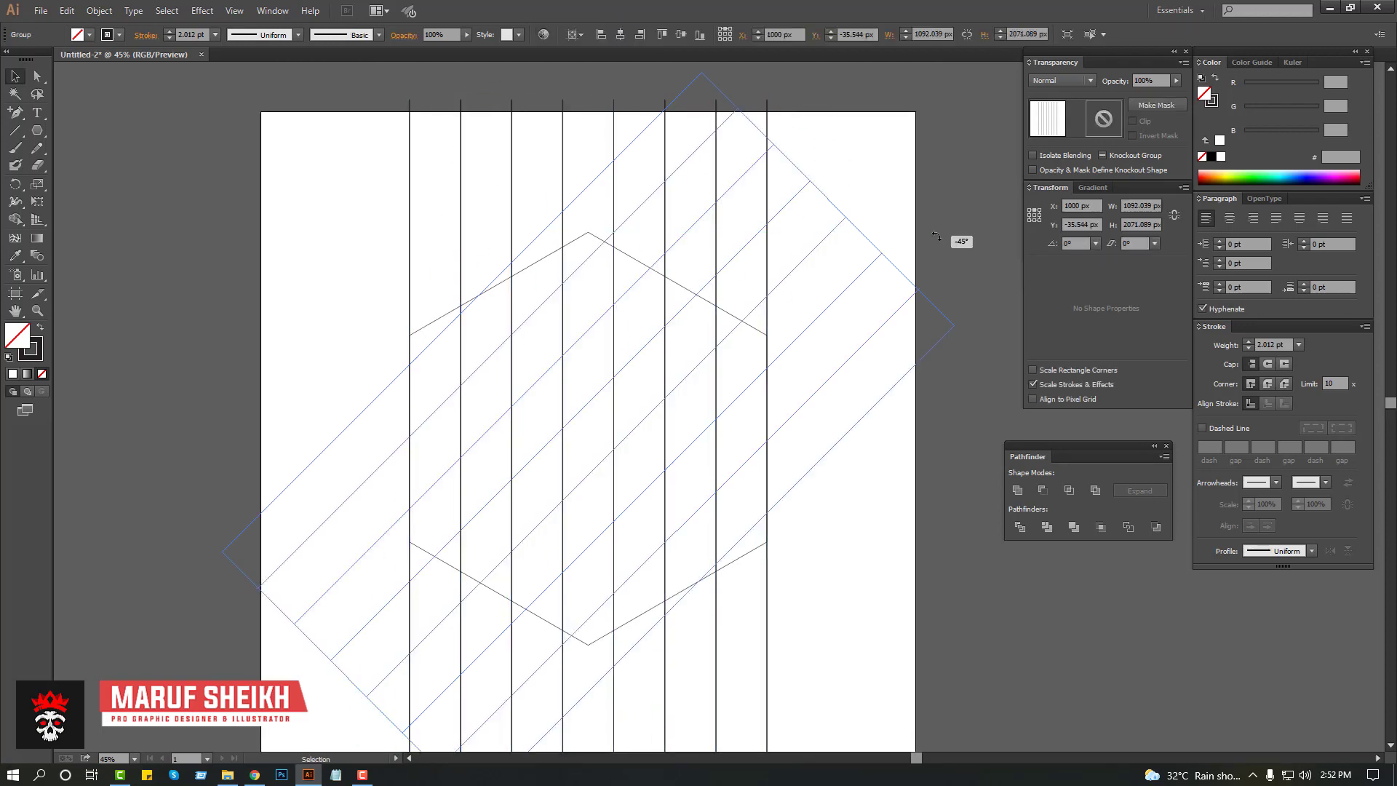
# Step: Add two rotated copies of the line group crossing diagonally in opposite directions, then select everything
pyautogui.moveTo(774, 103); pyautogui.dragTo(946, 240)
pyautogui.moveTo(906, 185); pyautogui.dragTo(837, 248)
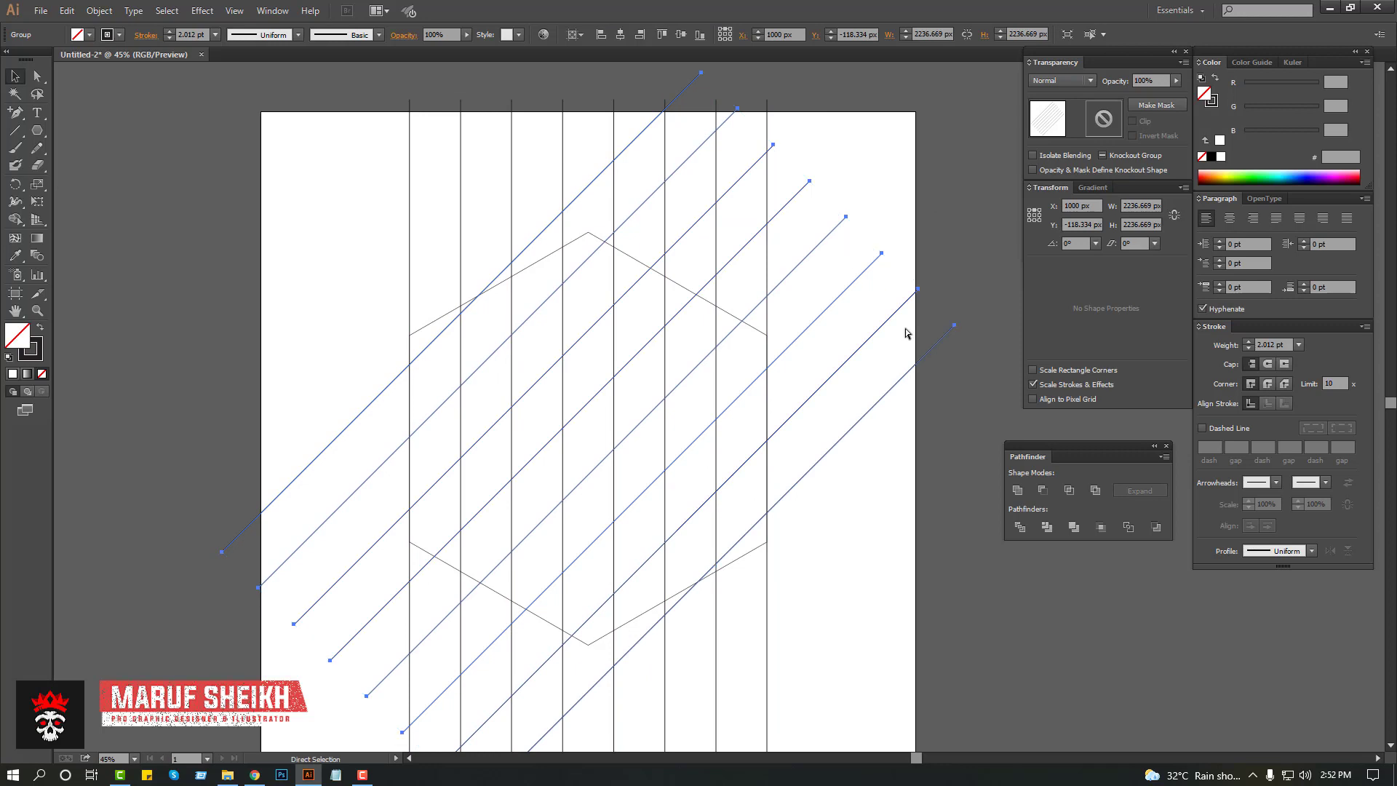
pyautogui.moveTo(964, 327); pyautogui.dragTo(569, 140)
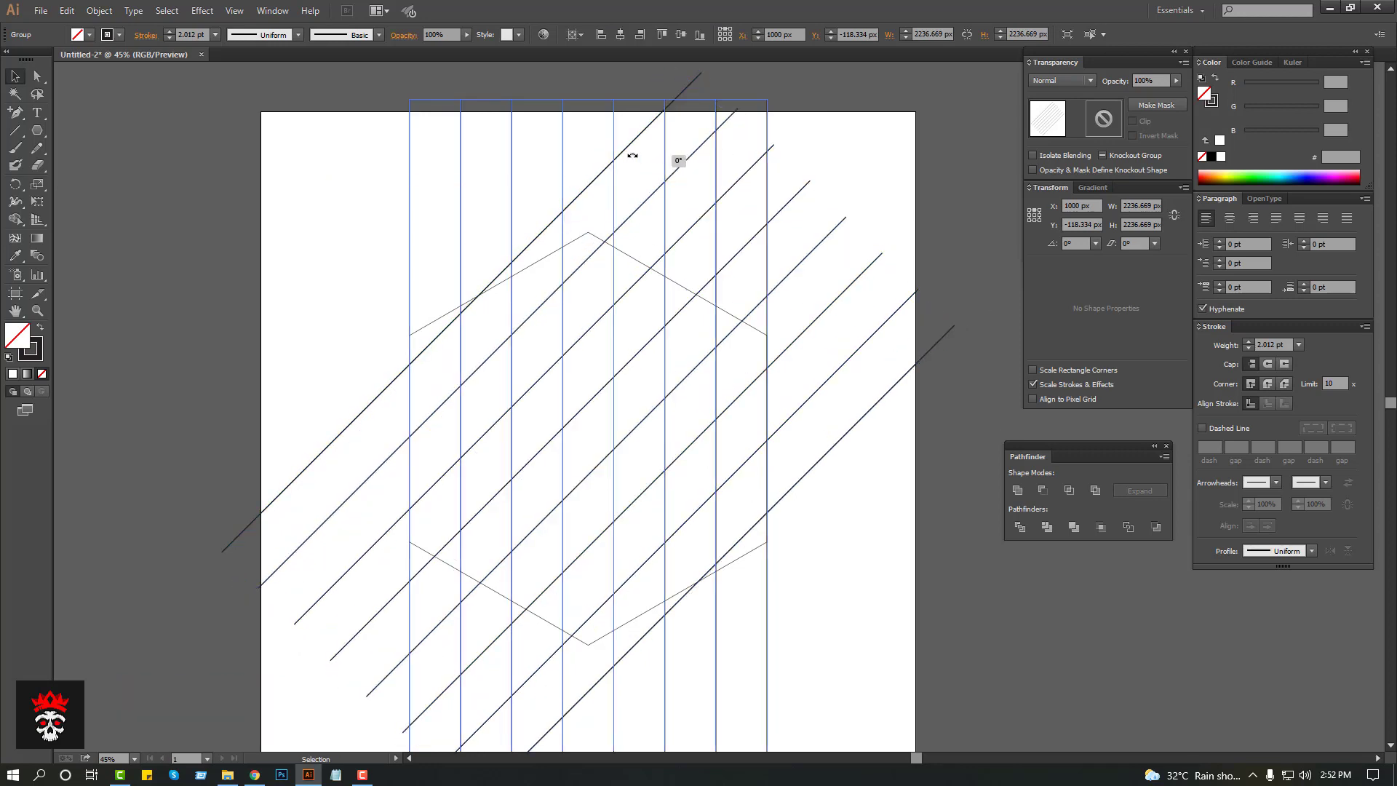
pyautogui.click(945, 298)
pyautogui.scroll(-2, 962, 356)
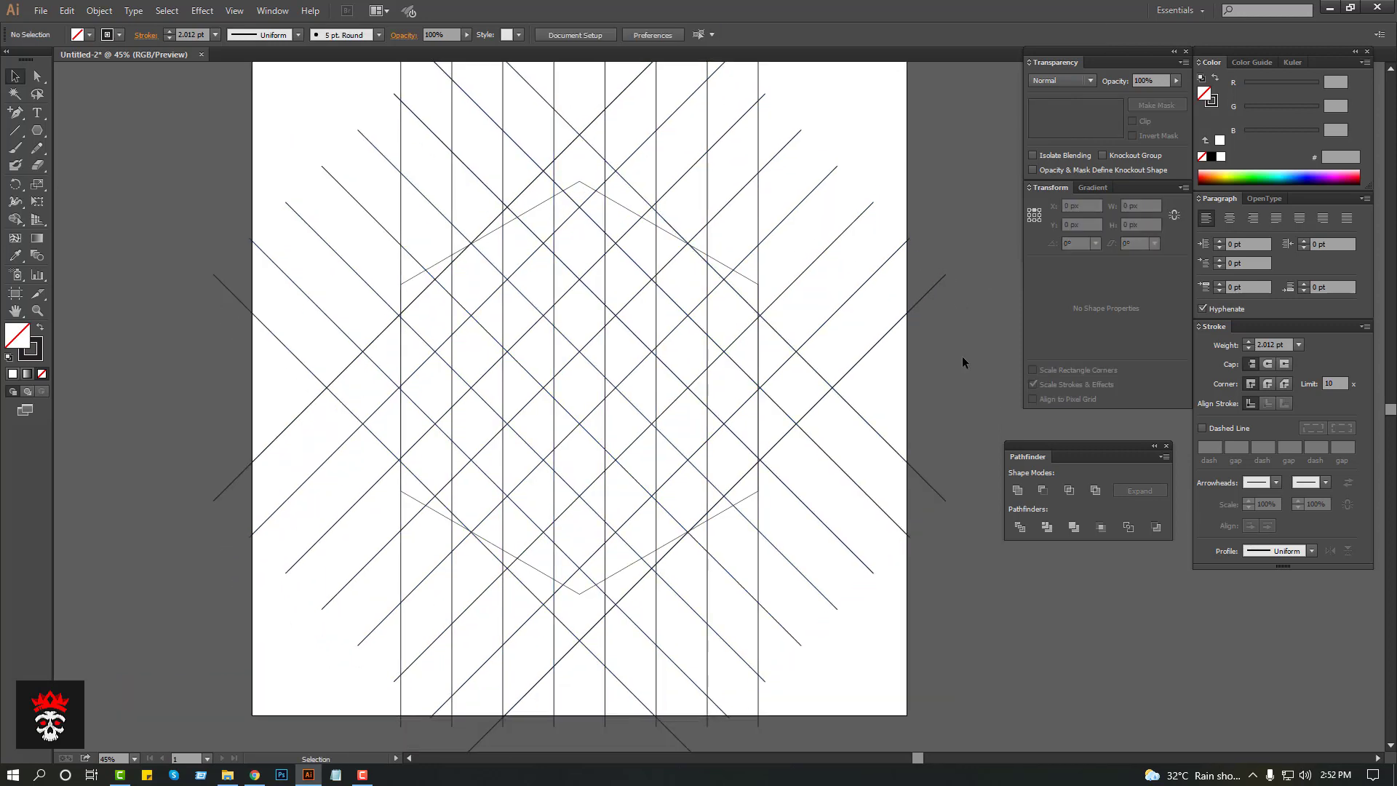
pyautogui.hotkey('ctrl', 'a')
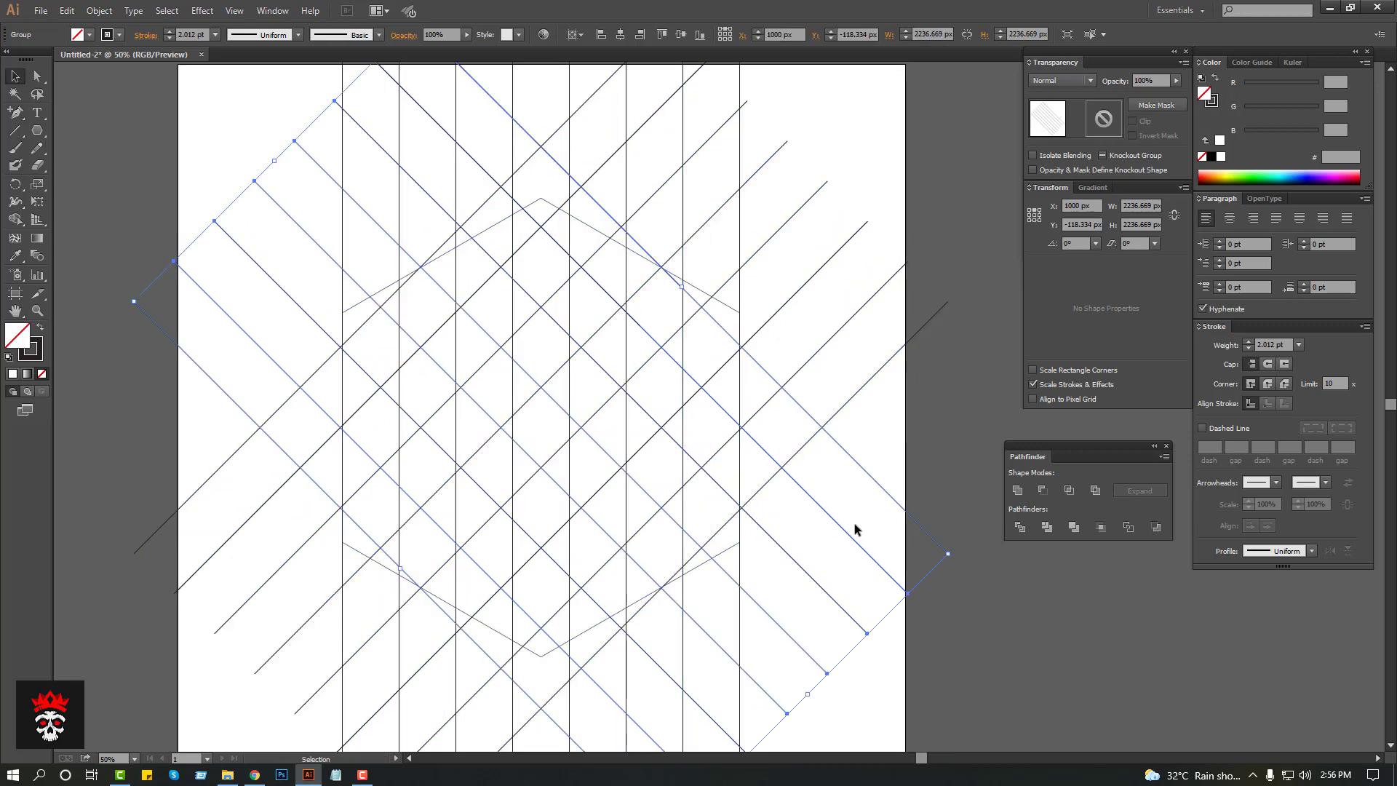
pyautogui.hotkey('ctrl', 'a')
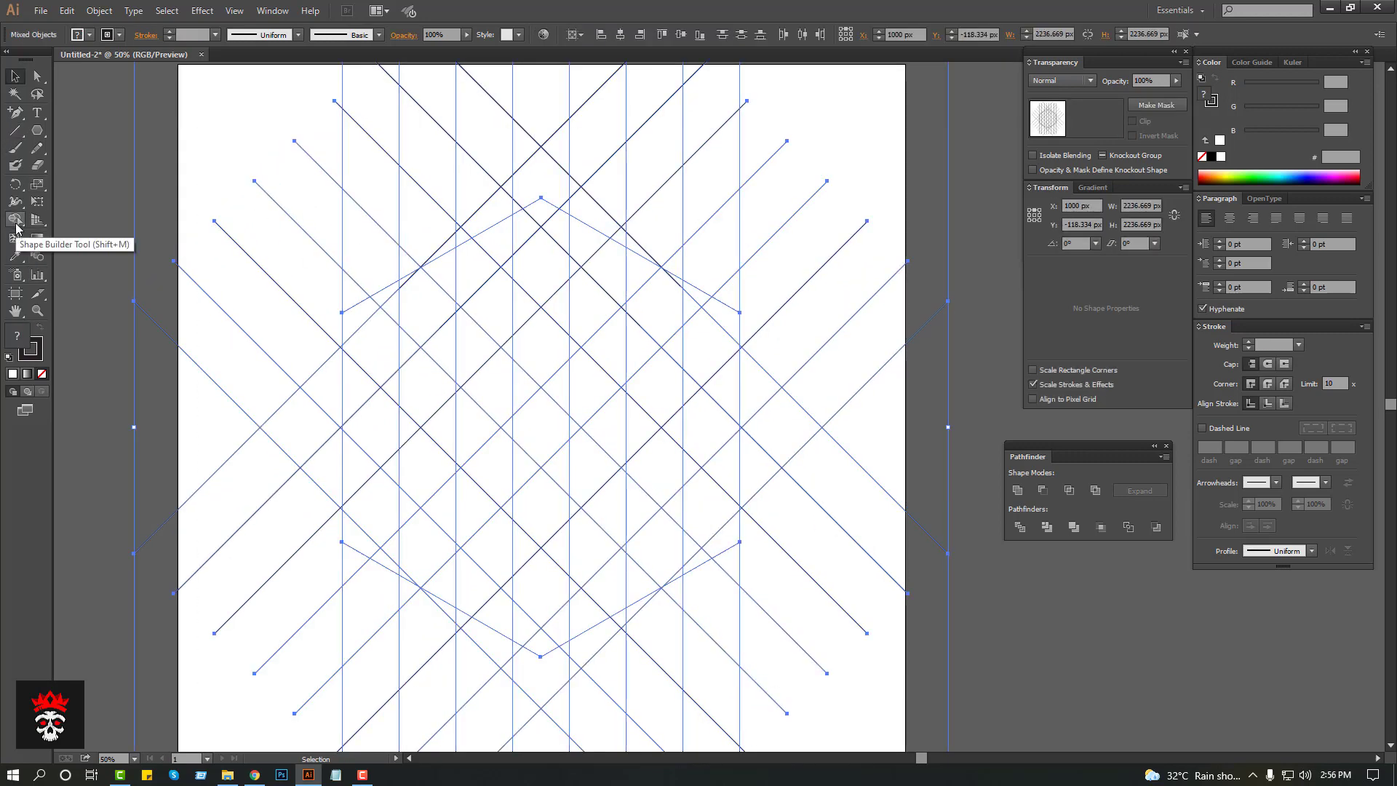
# Step: Merge the central strip, its notches and the upper right arm into one stem with Shape Builder
pyautogui.click(16, 222)
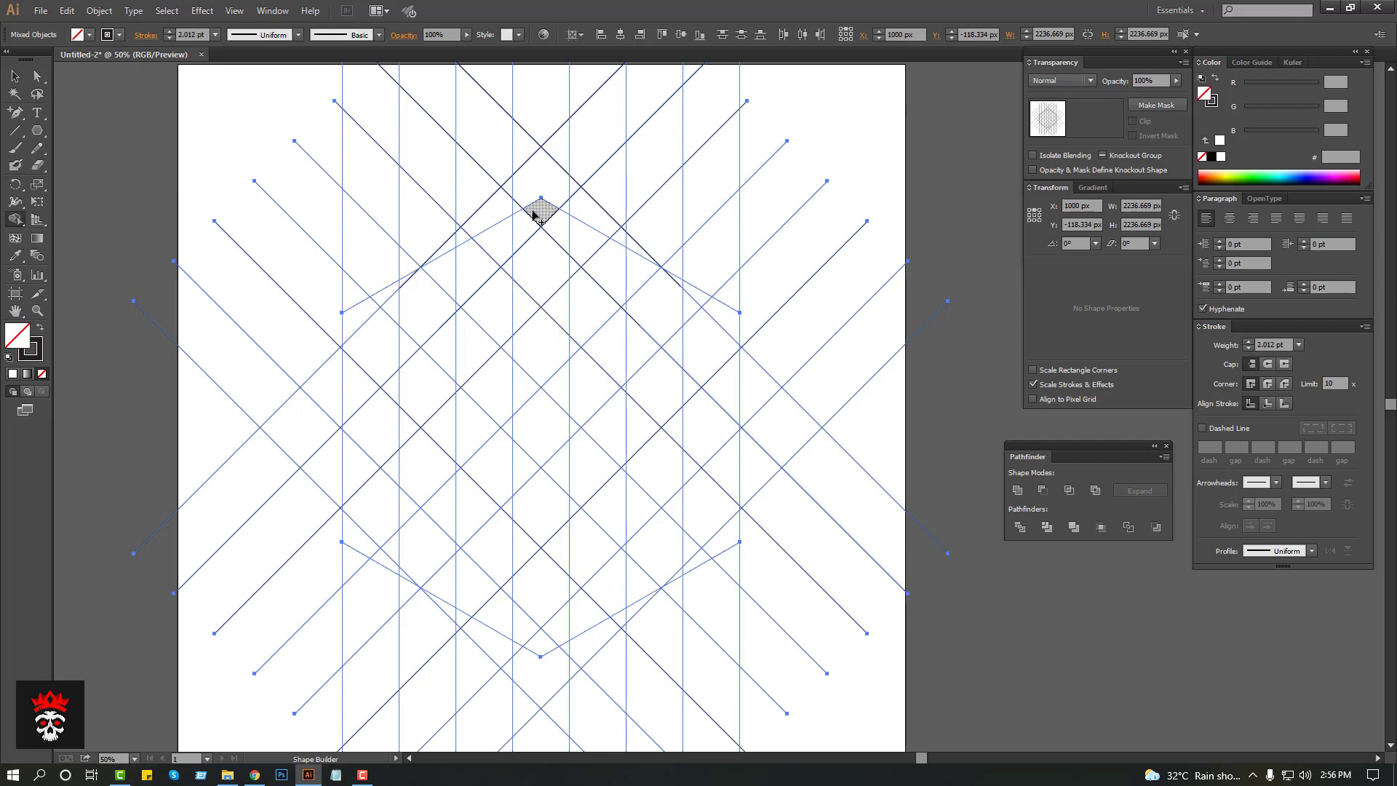
pyautogui.moveTo(535, 213); pyautogui.dragTo(538, 637)
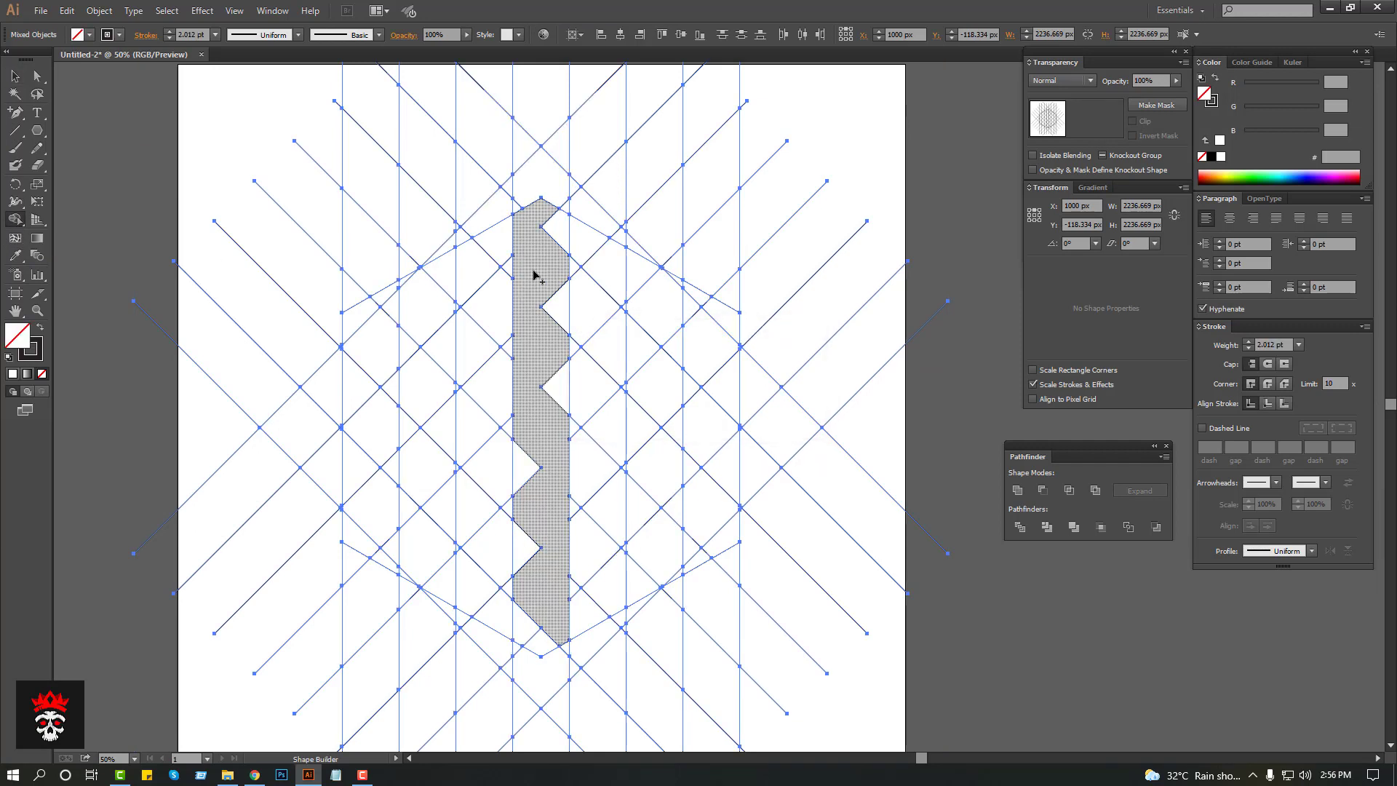
pyautogui.moveTo(545, 224); pyautogui.dragTo(557, 400)
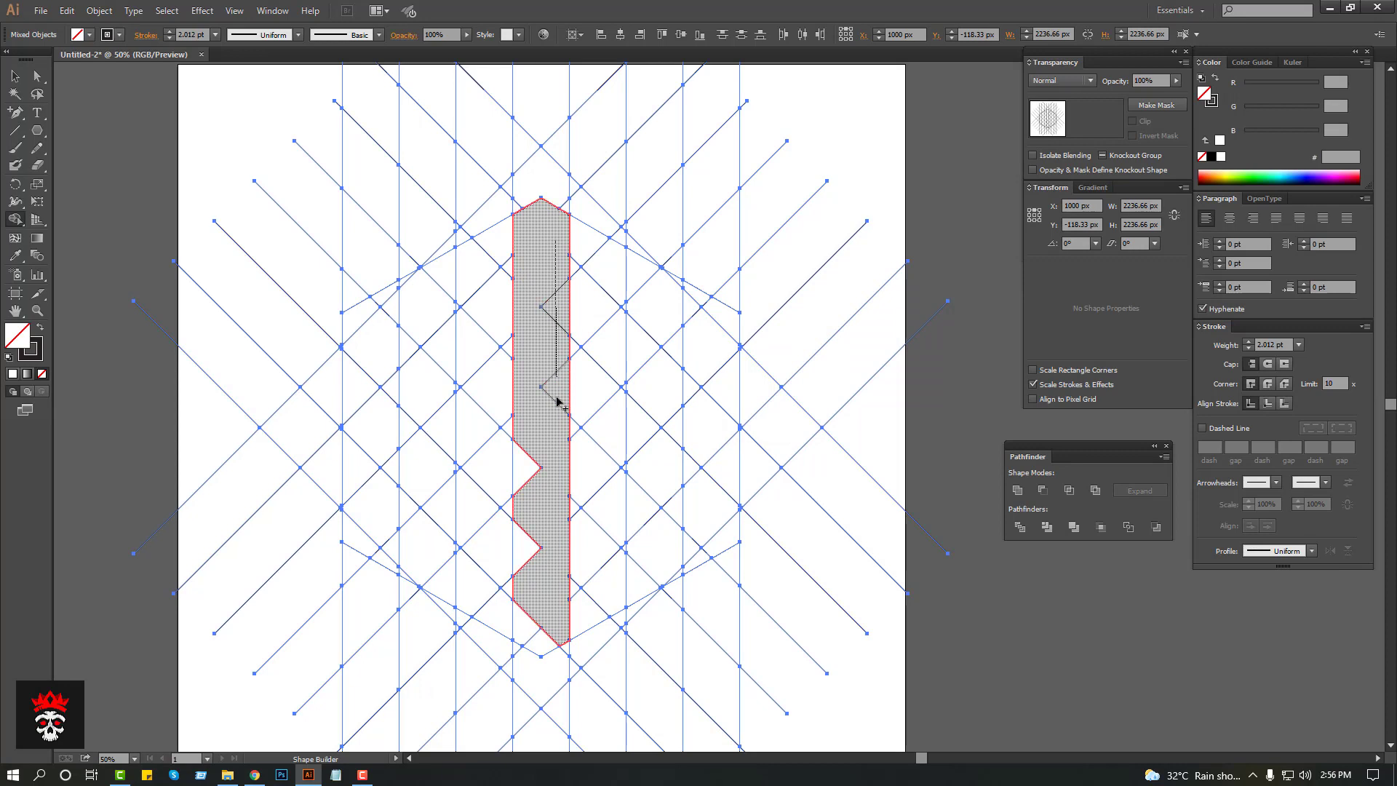
pyautogui.moveTo(554, 480)
pyautogui.mouseDown()
pyautogui.moveTo(535, 486)
pyautogui.moveTo(523, 593)
pyautogui.moveTo(542, 644)
pyautogui.mouseUp()
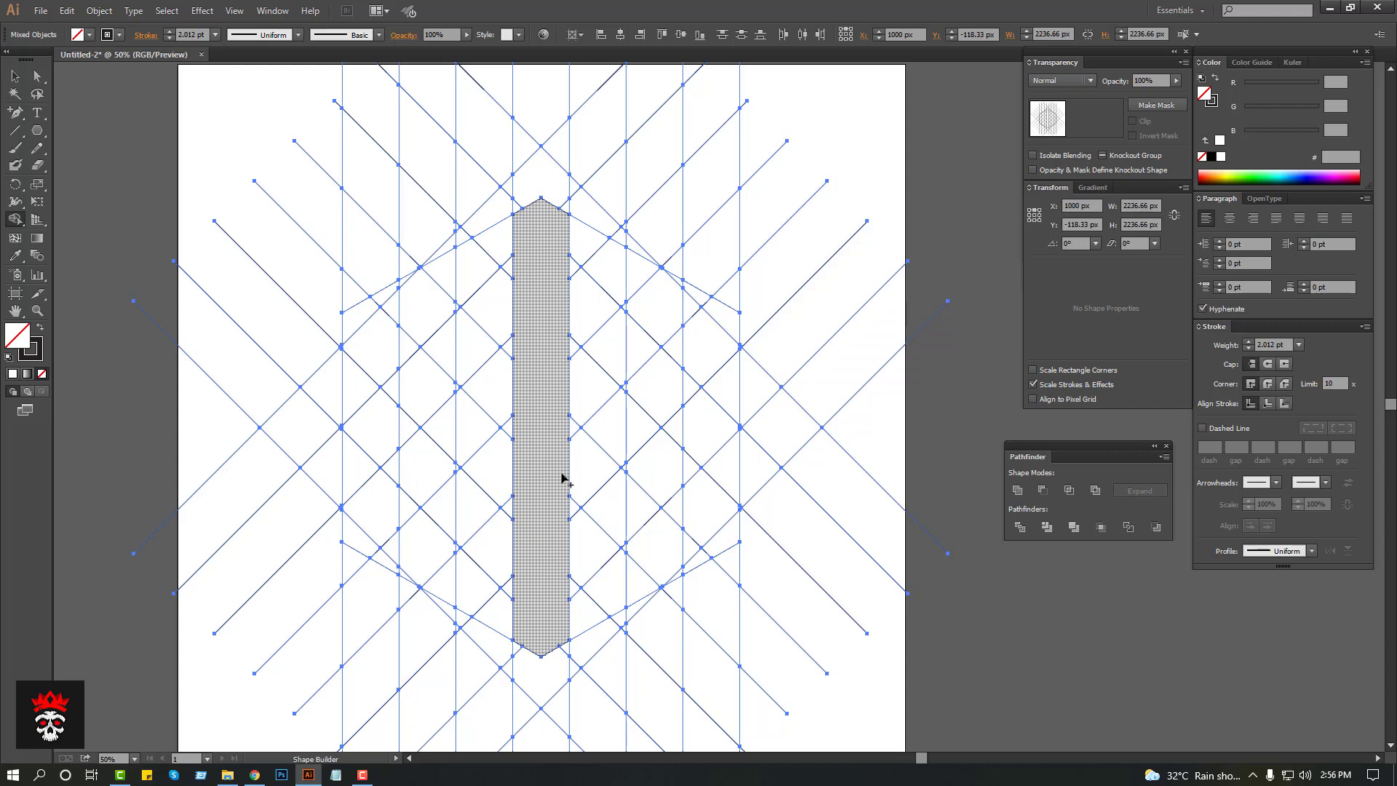
pyautogui.moveTo(566, 476)
pyautogui.mouseDown()
pyautogui.moveTo(660, 390)
pyautogui.moveTo(642, 298)
pyautogui.moveTo(669, 284)
pyautogui.moveTo(662, 360)
pyautogui.mouseUp()
# Step: Add the remaining regions and extend the lower right leg of the K shape
pyautogui.click(619, 402)
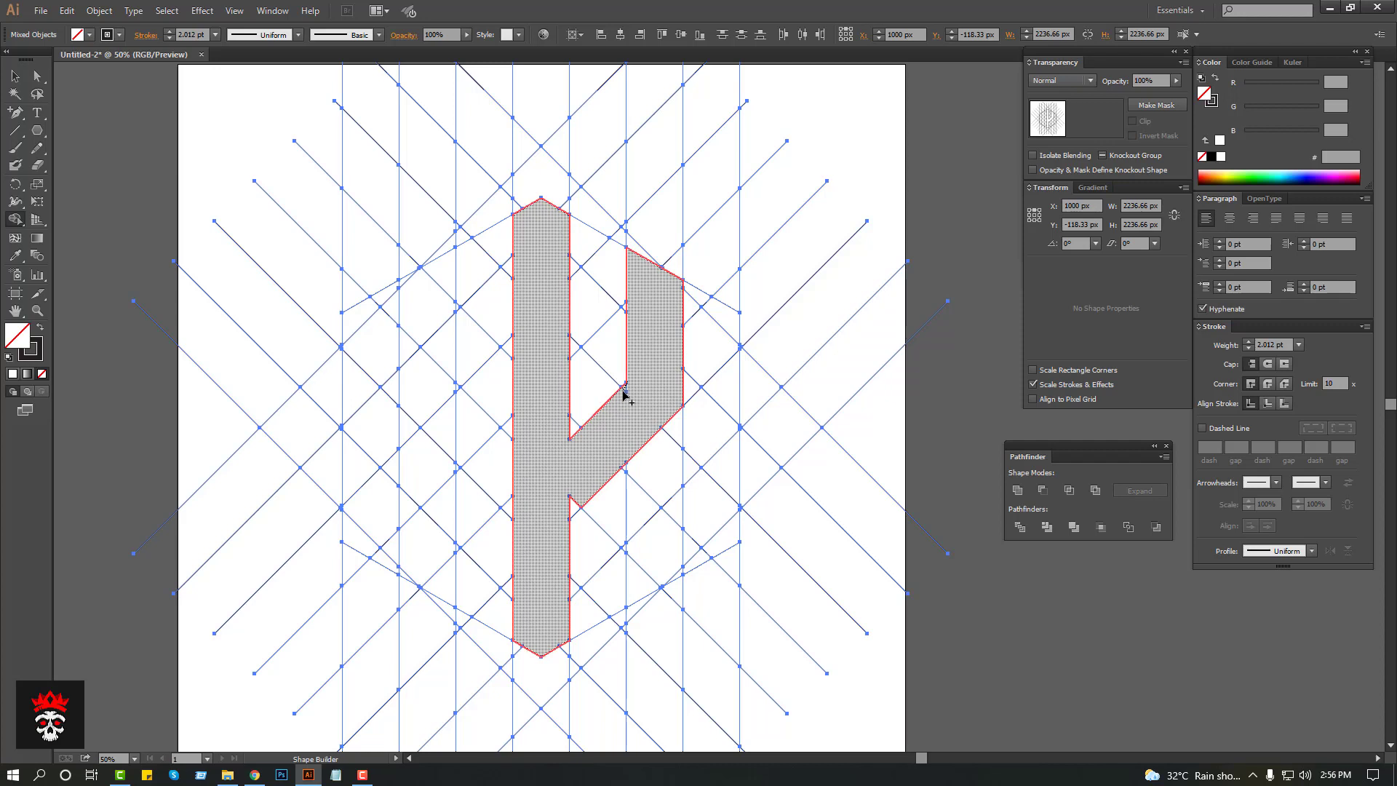
pyautogui.click(576, 509)
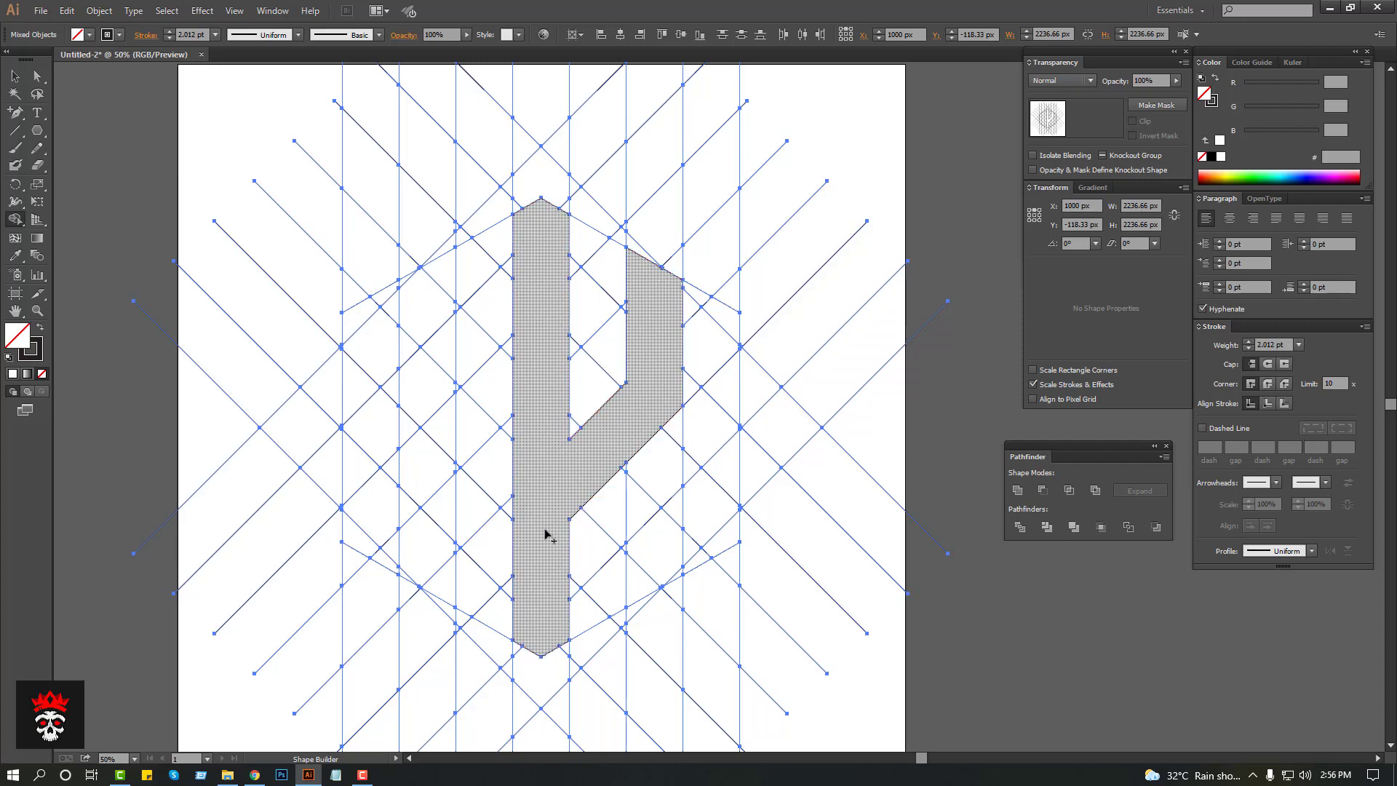
pyautogui.moveTo(601, 472); pyautogui.dragTo(645, 545)
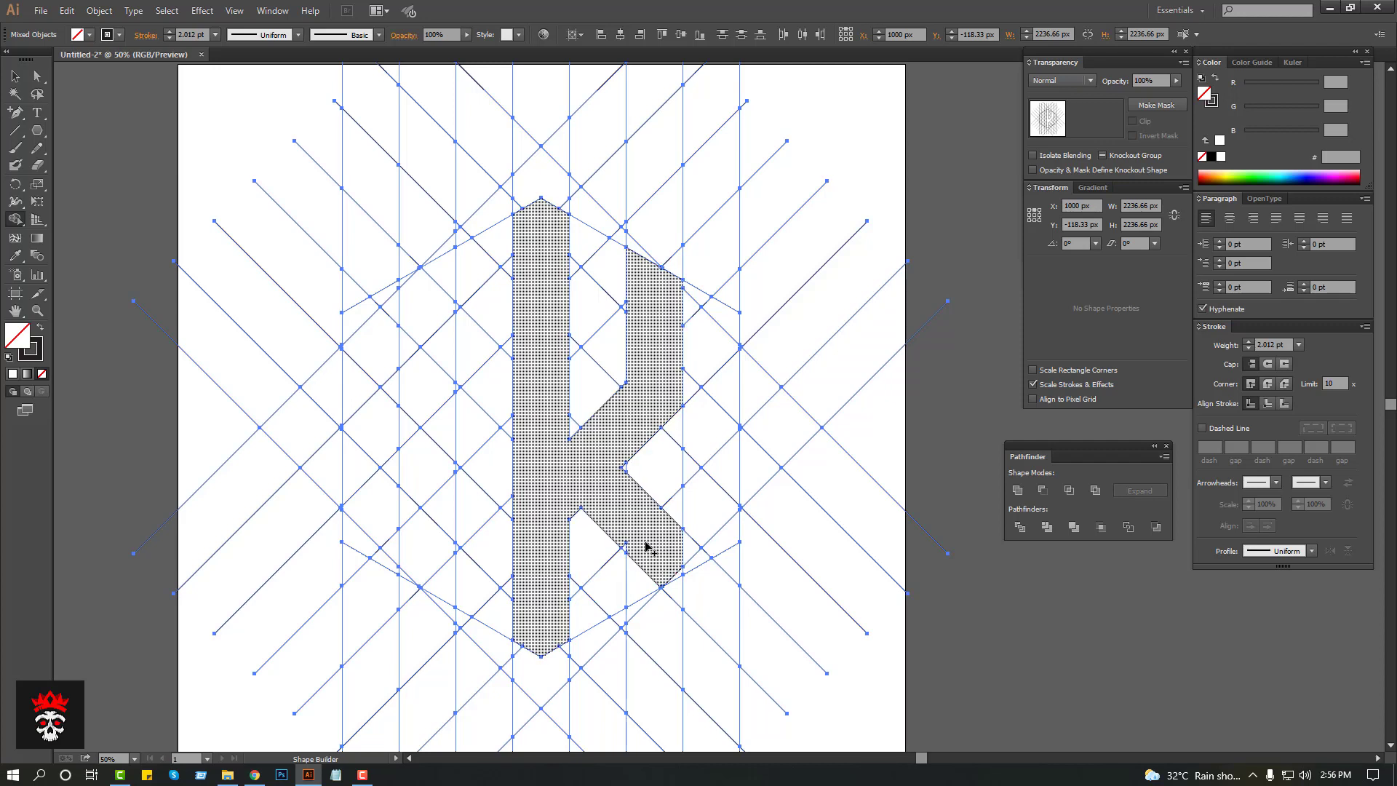
pyautogui.click(633, 554)
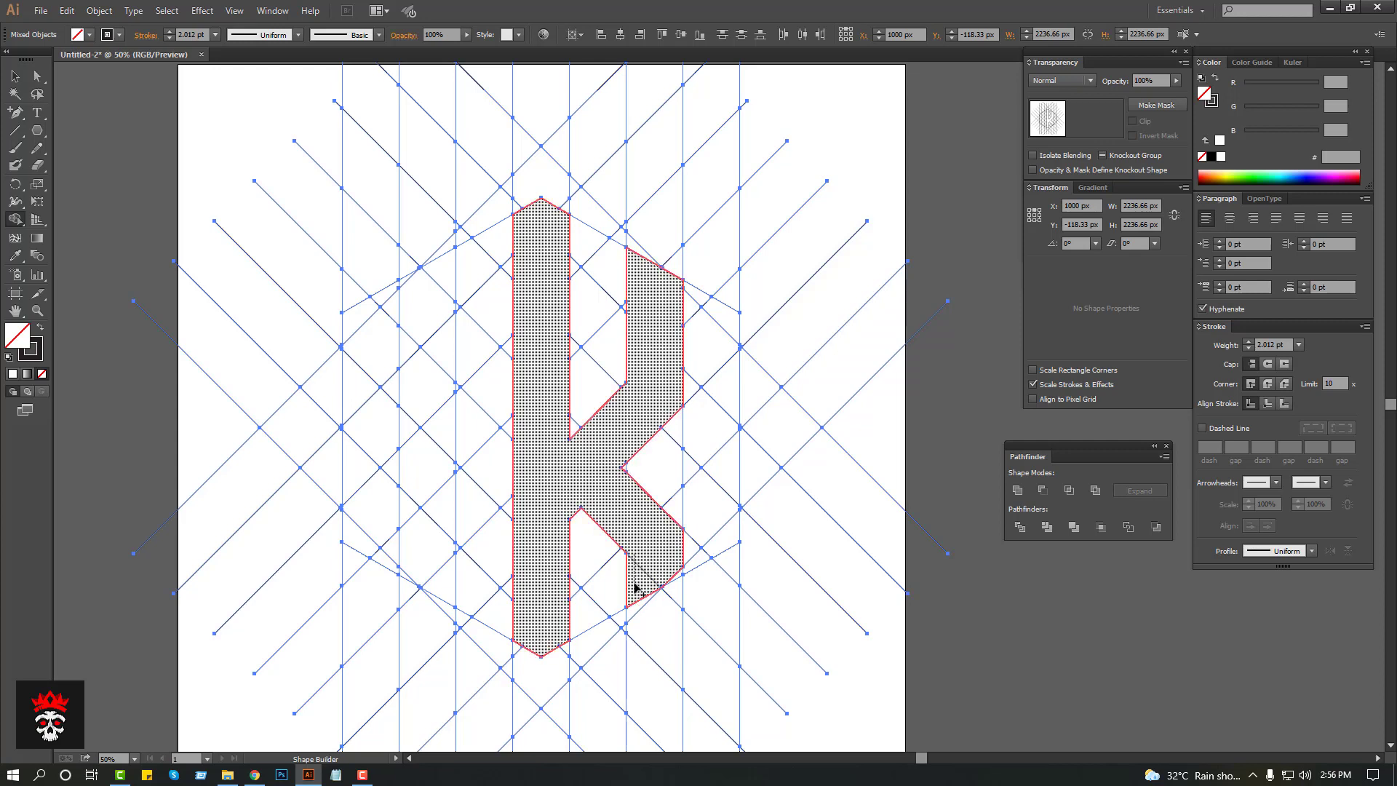
pyautogui.moveTo(635, 557); pyautogui.dragTo(635, 592)
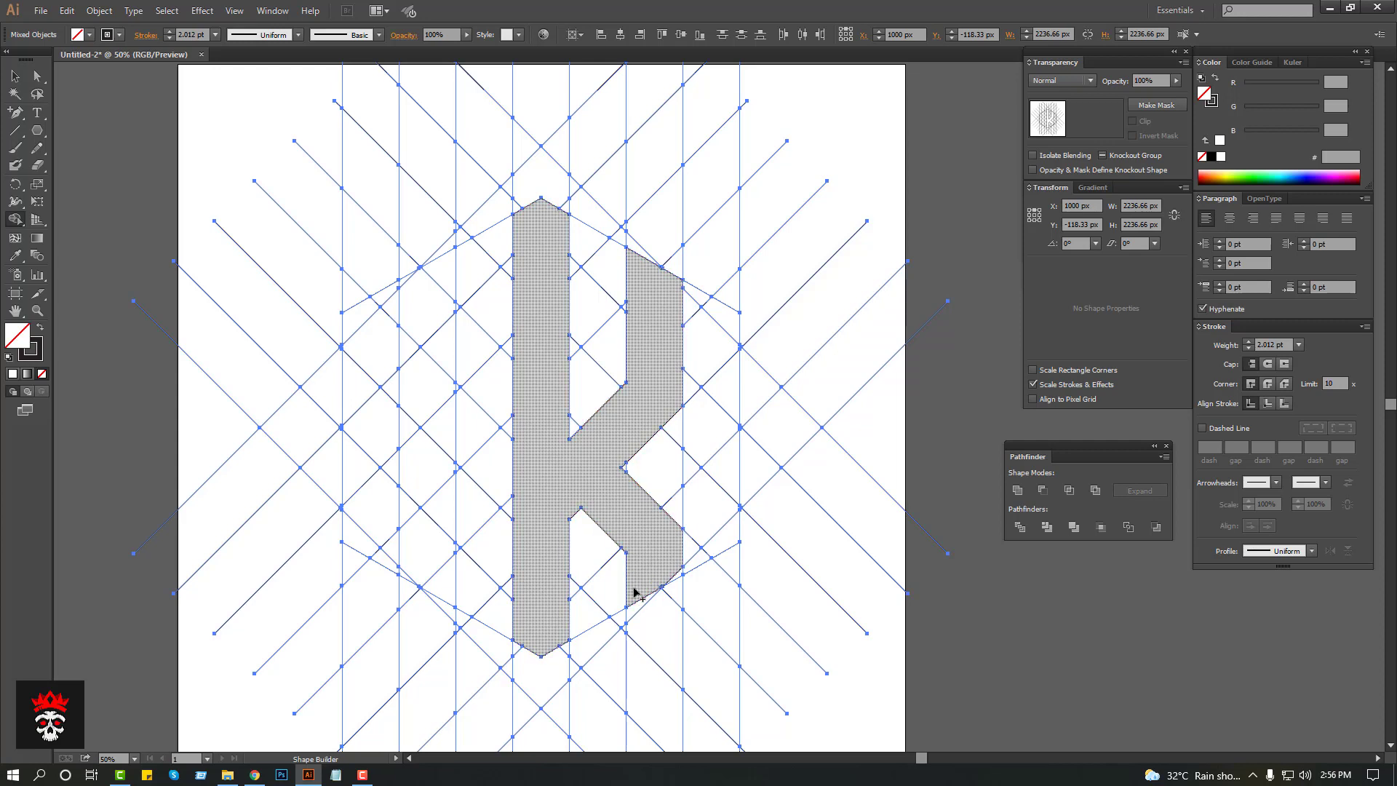
pyautogui.keyDown('alt'); pyautogui.click(677, 578); pyautogui.keyUp('alt')
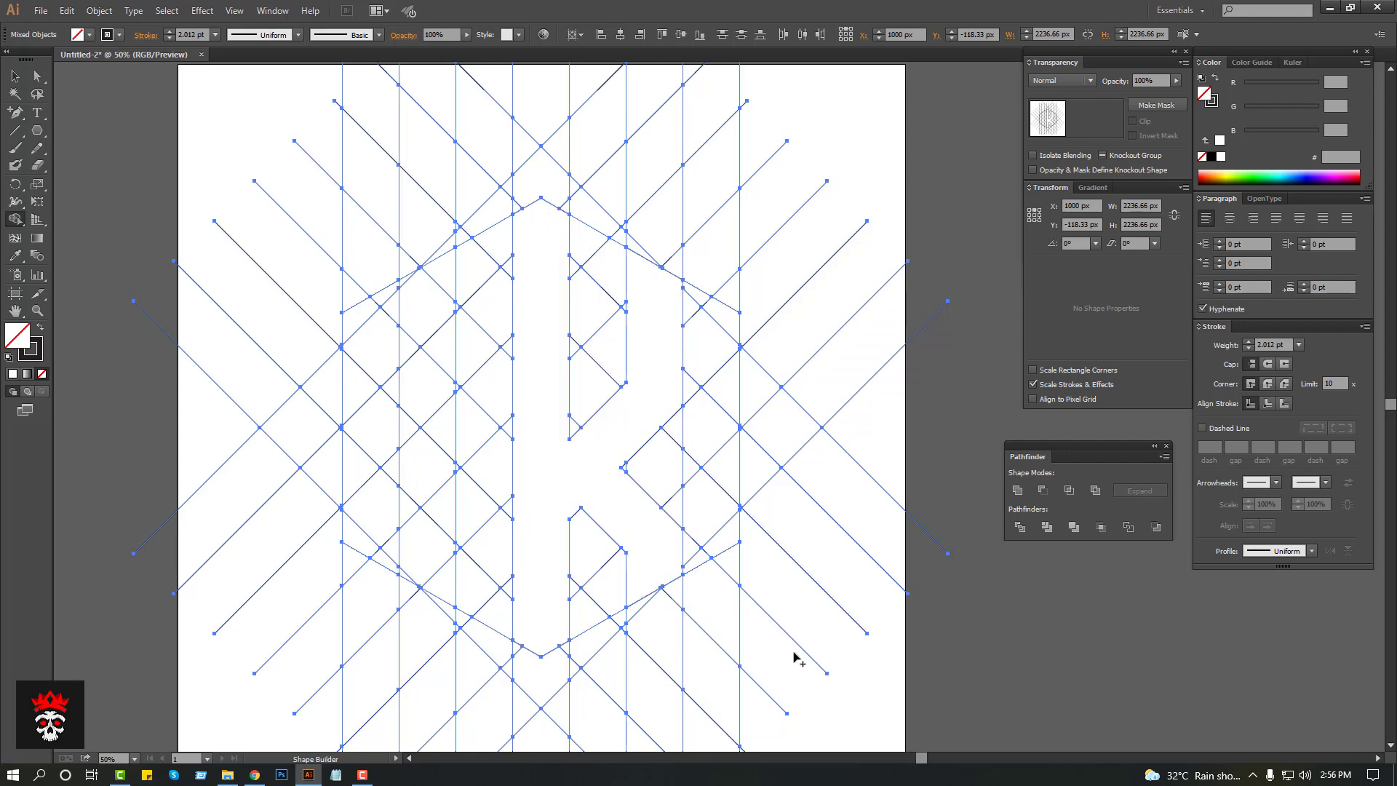
# Step: Undo the last merge, then add the upper left arm and lower regions to the rune
pyautogui.hotkey('ctrl', 'z')
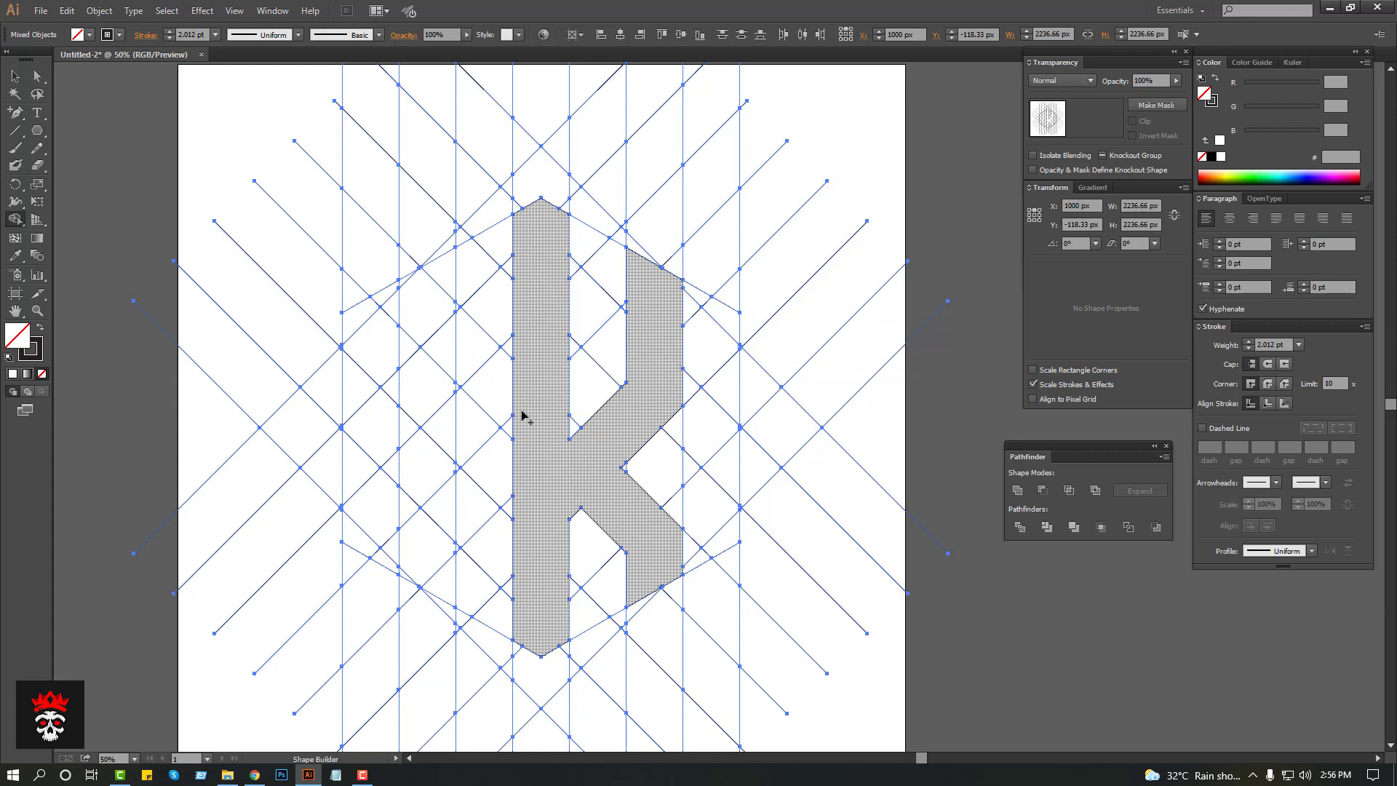
pyautogui.moveTo(522, 478)
pyautogui.mouseDown()
pyautogui.moveTo(415, 375)
pyautogui.moveTo(415, 294)
pyautogui.moveTo(455, 390)
pyautogui.mouseUp()
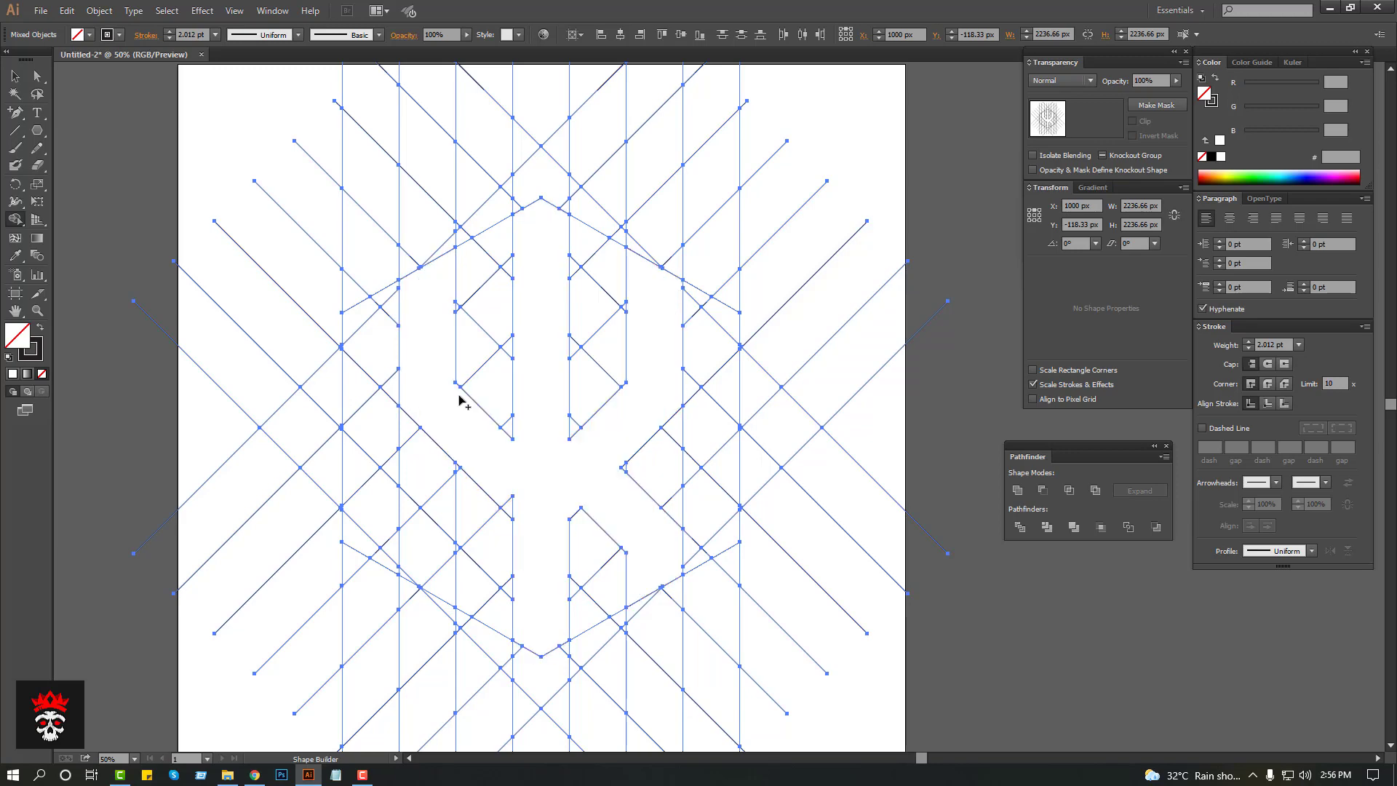
pyautogui.scroll(-1, 488, 466)
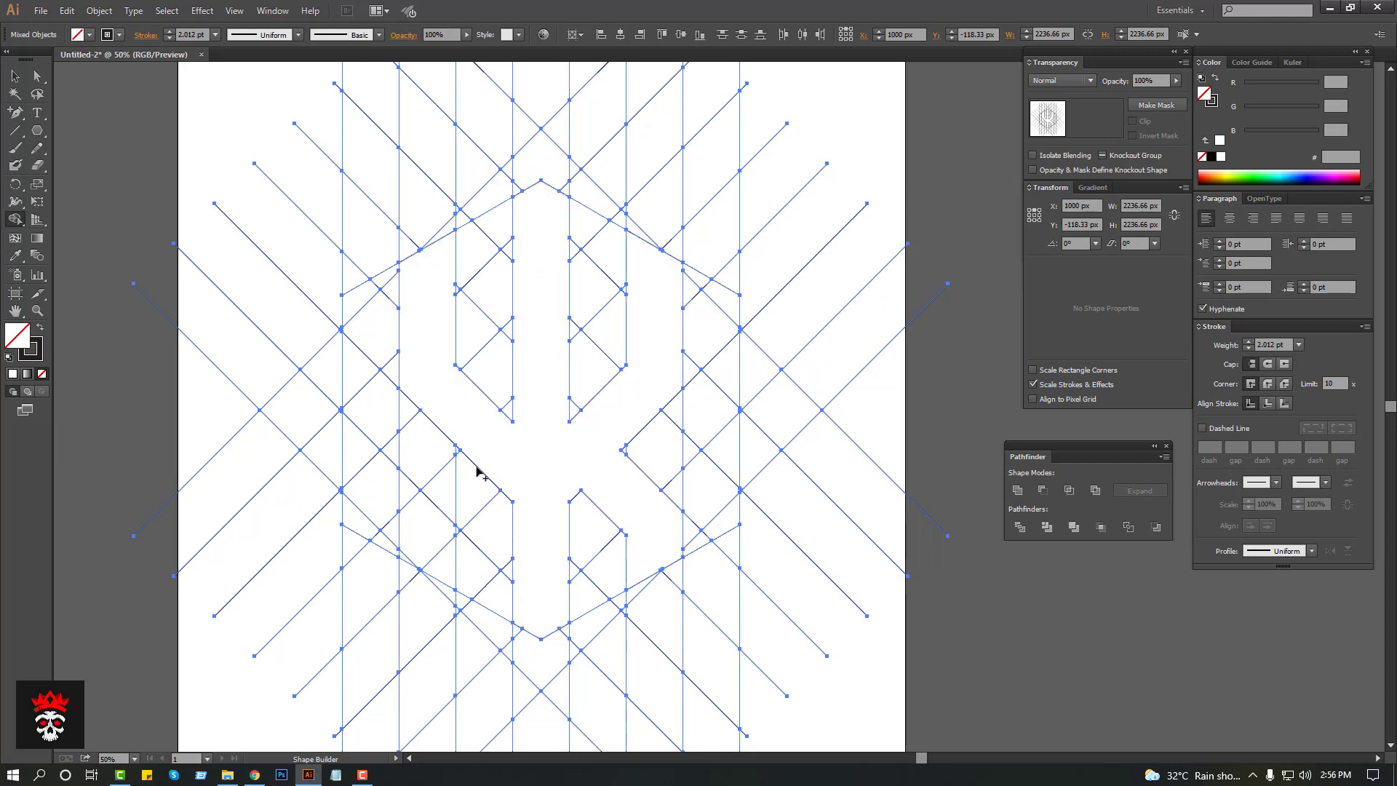
pyautogui.press('v')
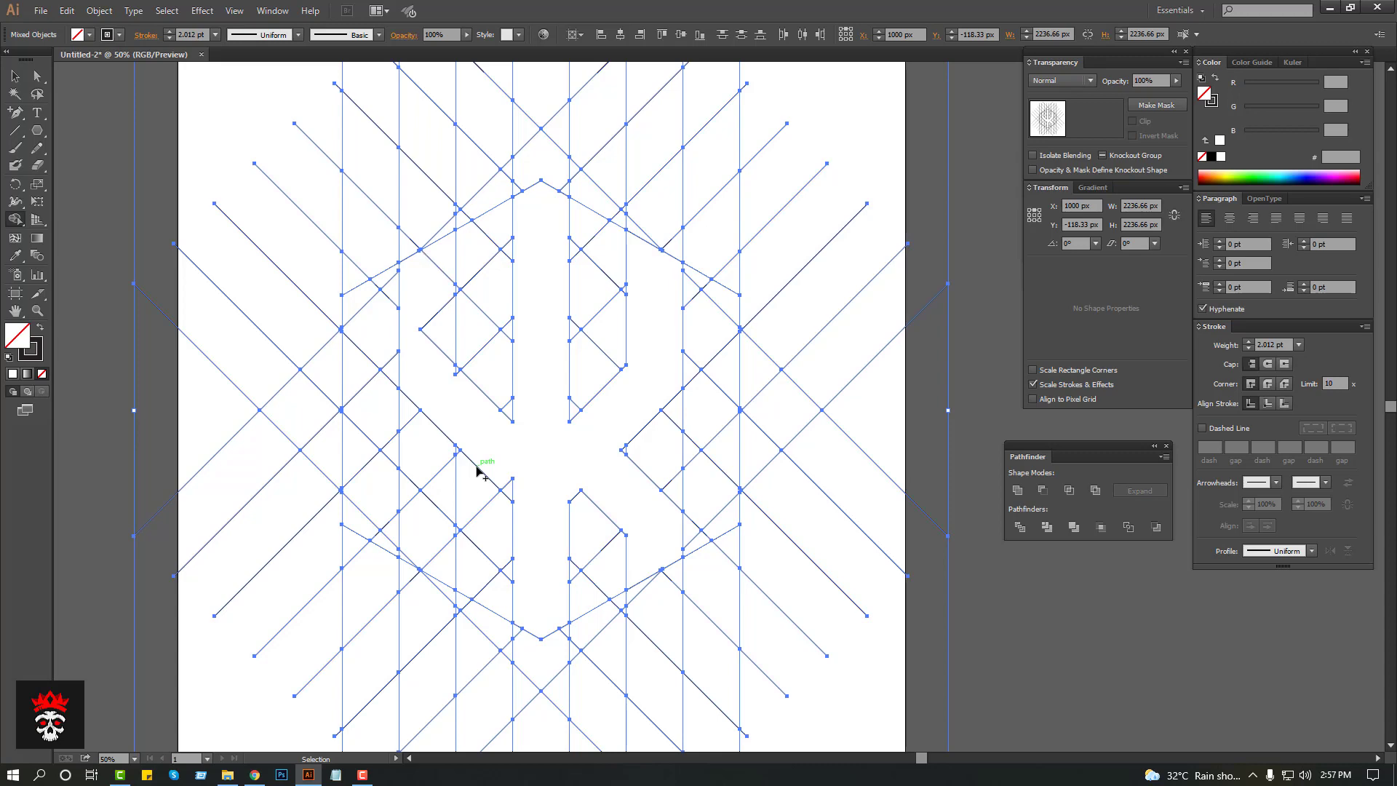
pyautogui.hotkey('shift', 'm')
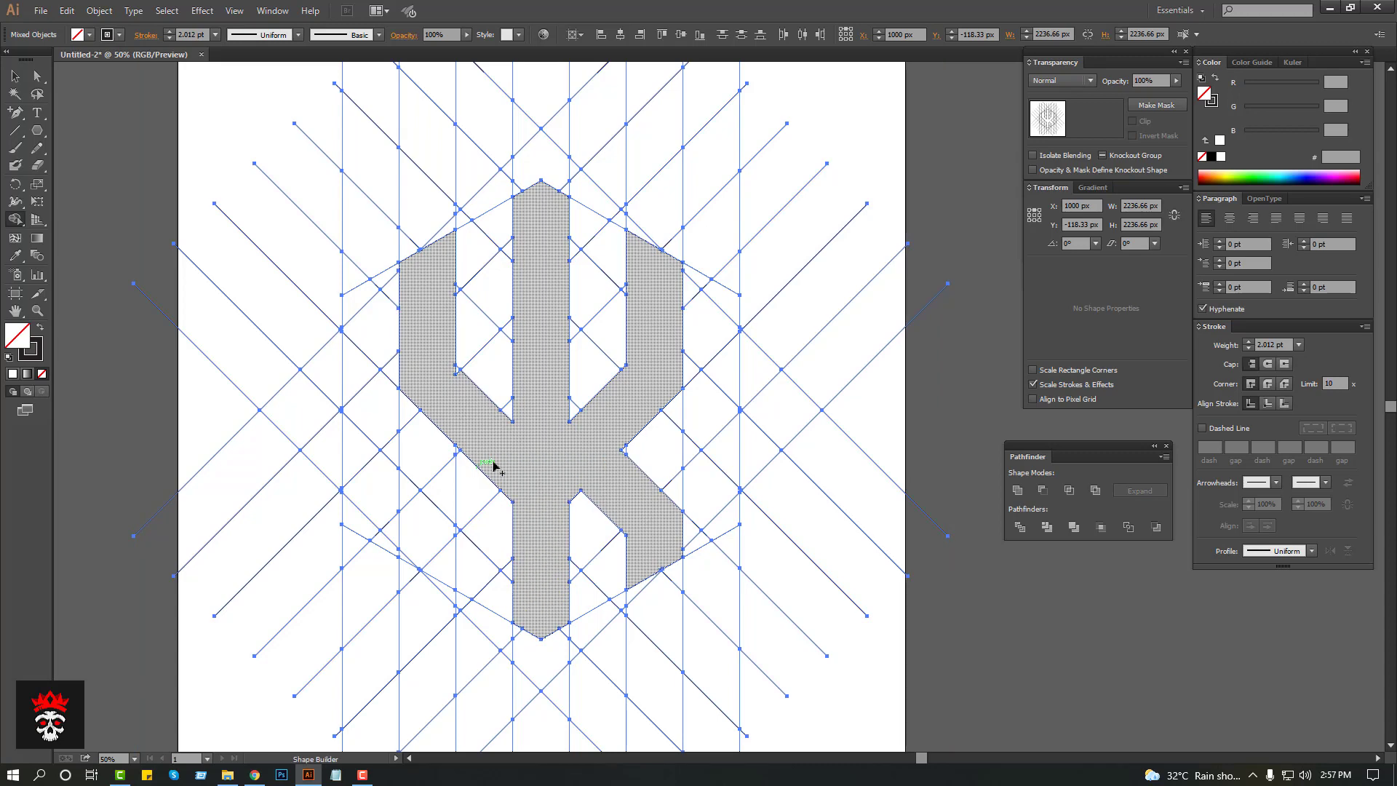
pyautogui.moveTo(493, 466); pyautogui.dragTo(437, 556)
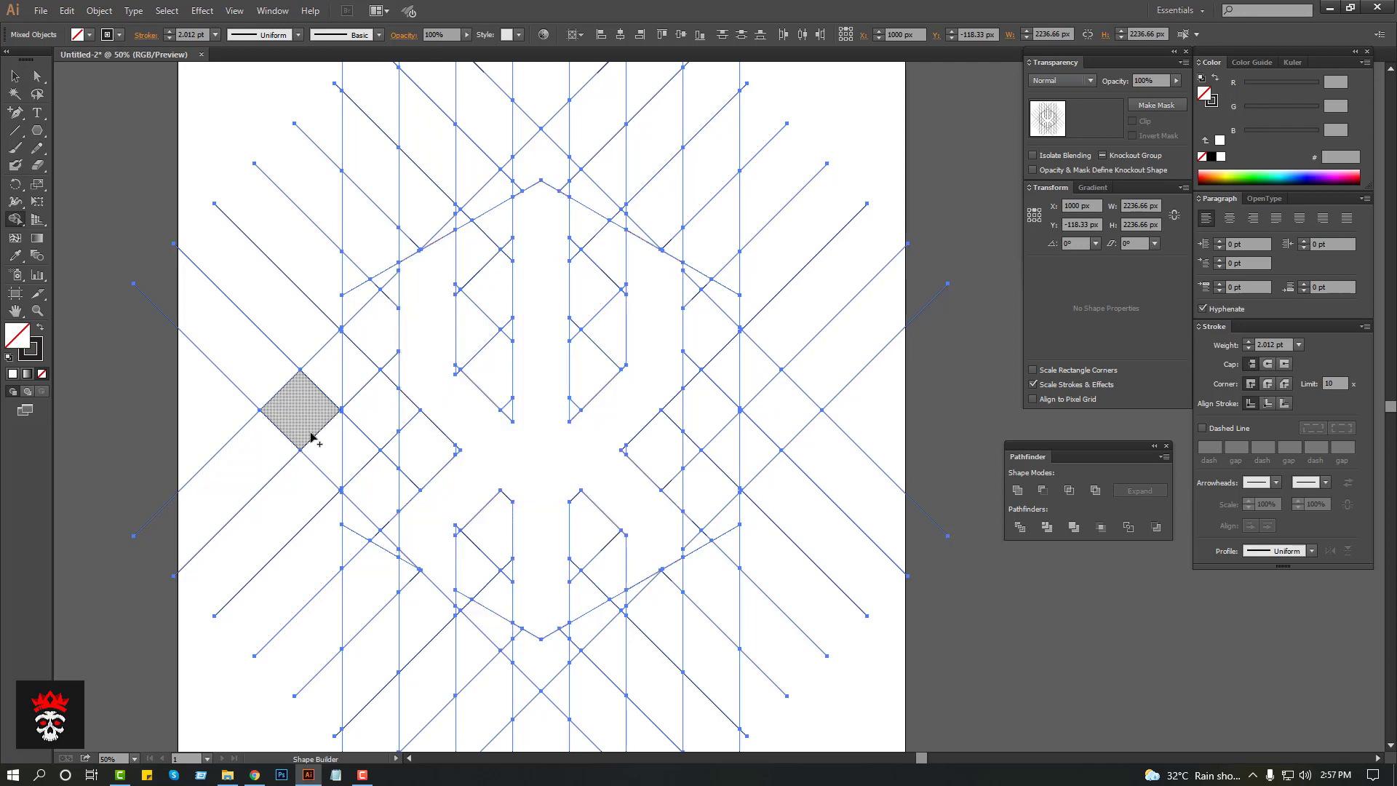
pyautogui.click(456, 534)
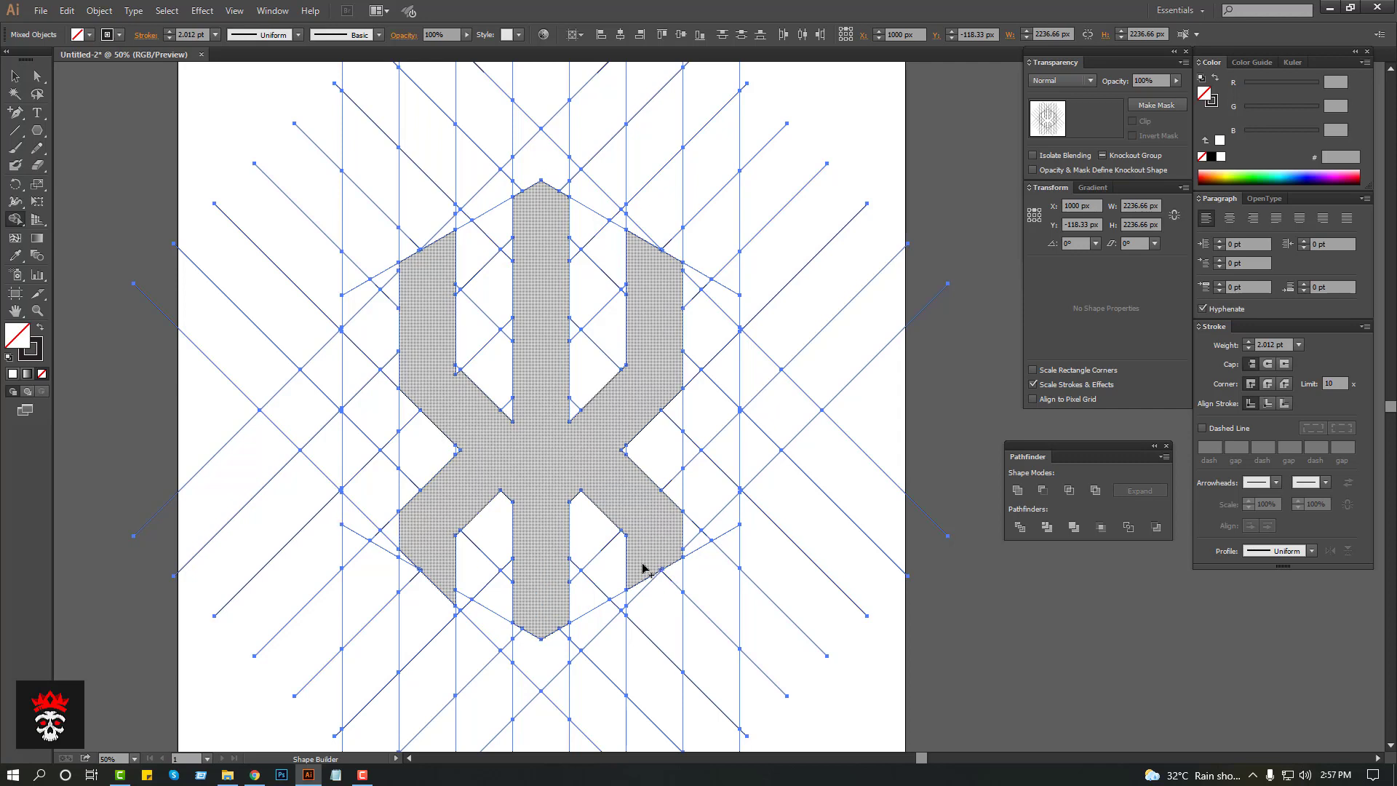
# Step: Toggle between Selection and Shape Builder tools while zooming in on the rune's centre
pyautogui.scroll(-1, 643, 567)
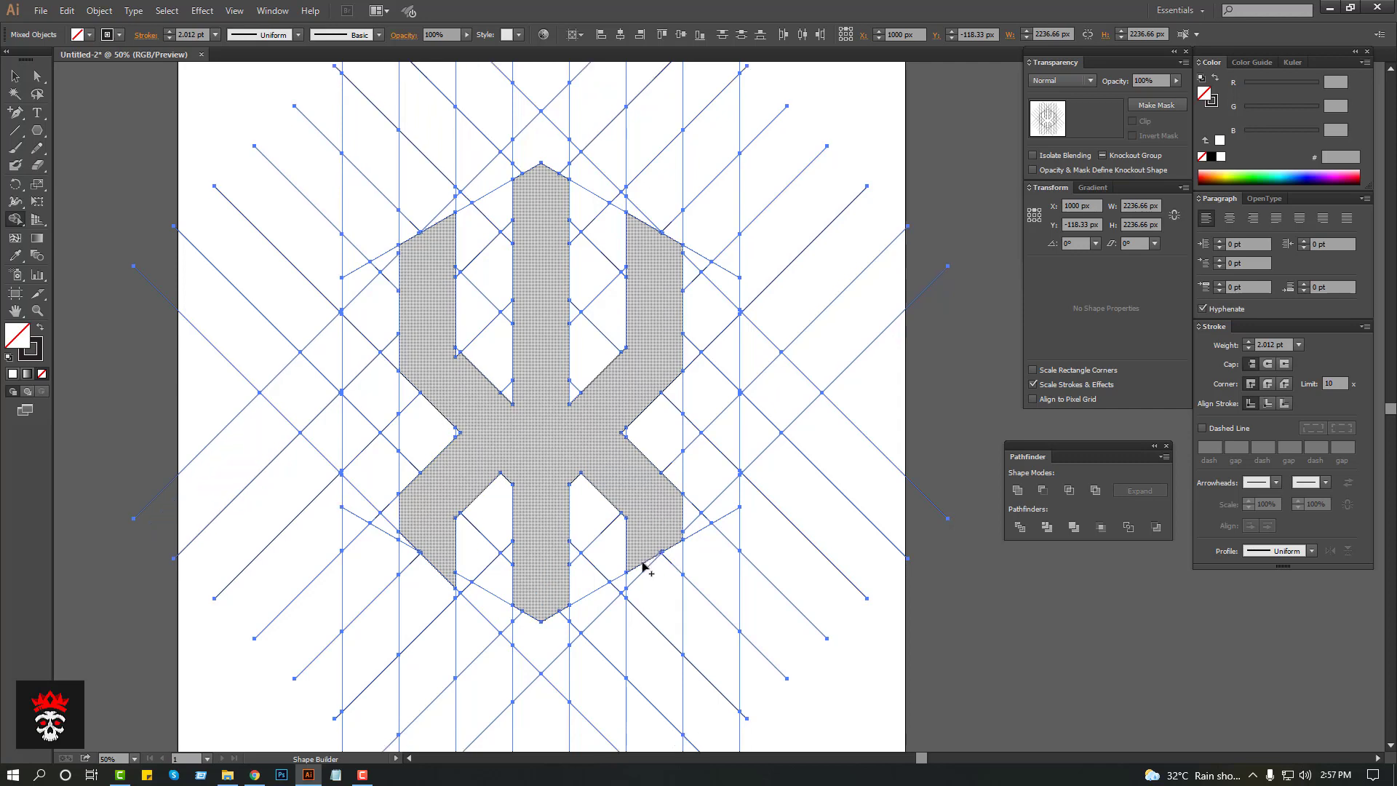
pyautogui.scroll(-1, 643, 566)
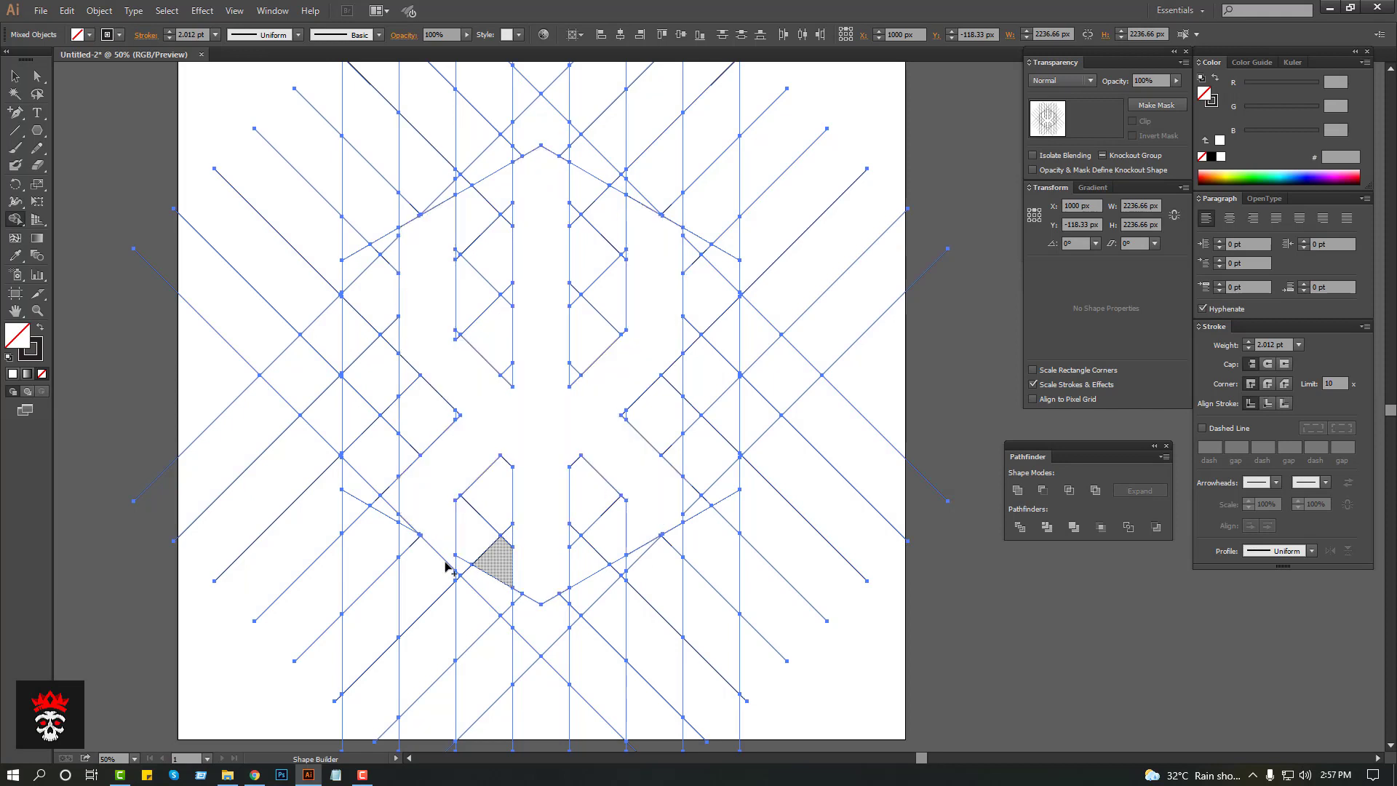
pyautogui.press('v')
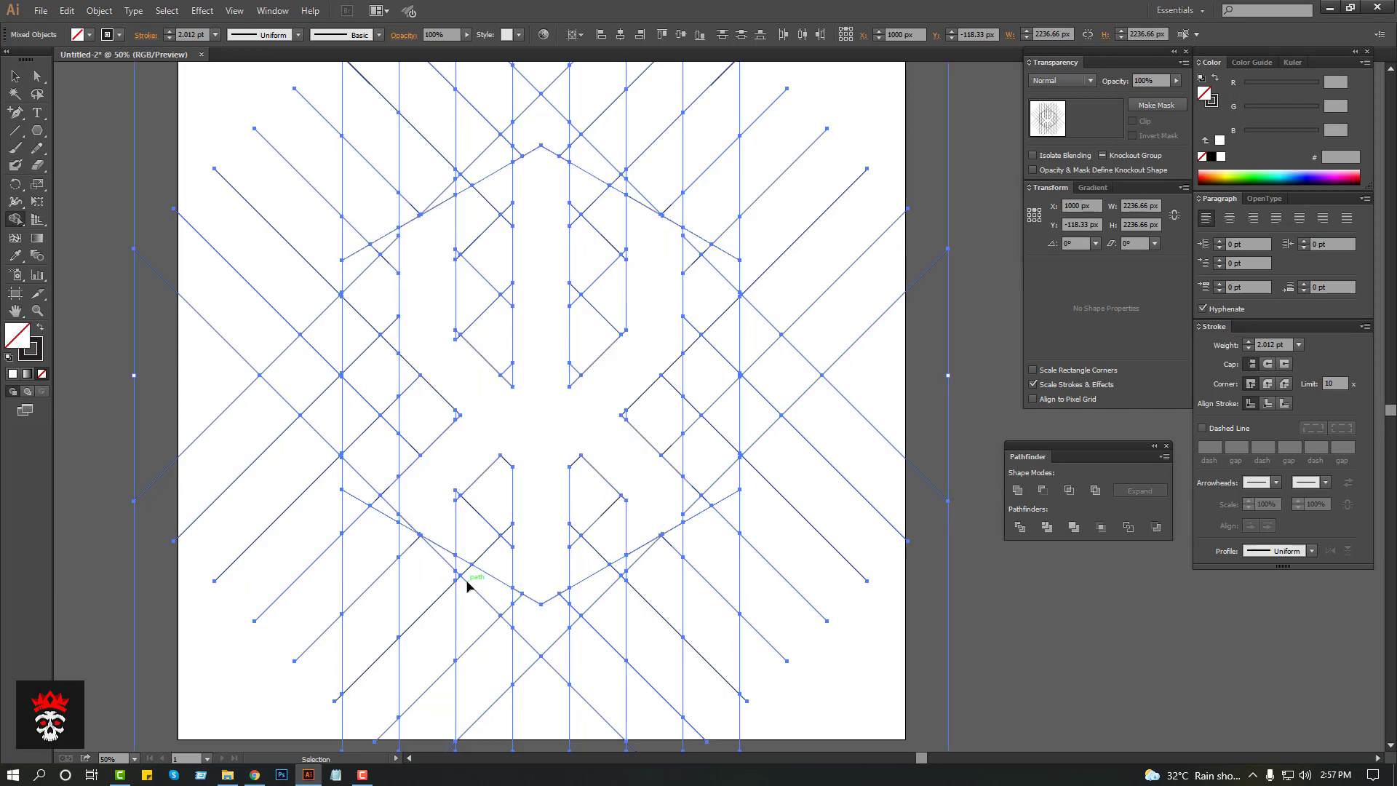
pyautogui.hotkey('shift', 'm')
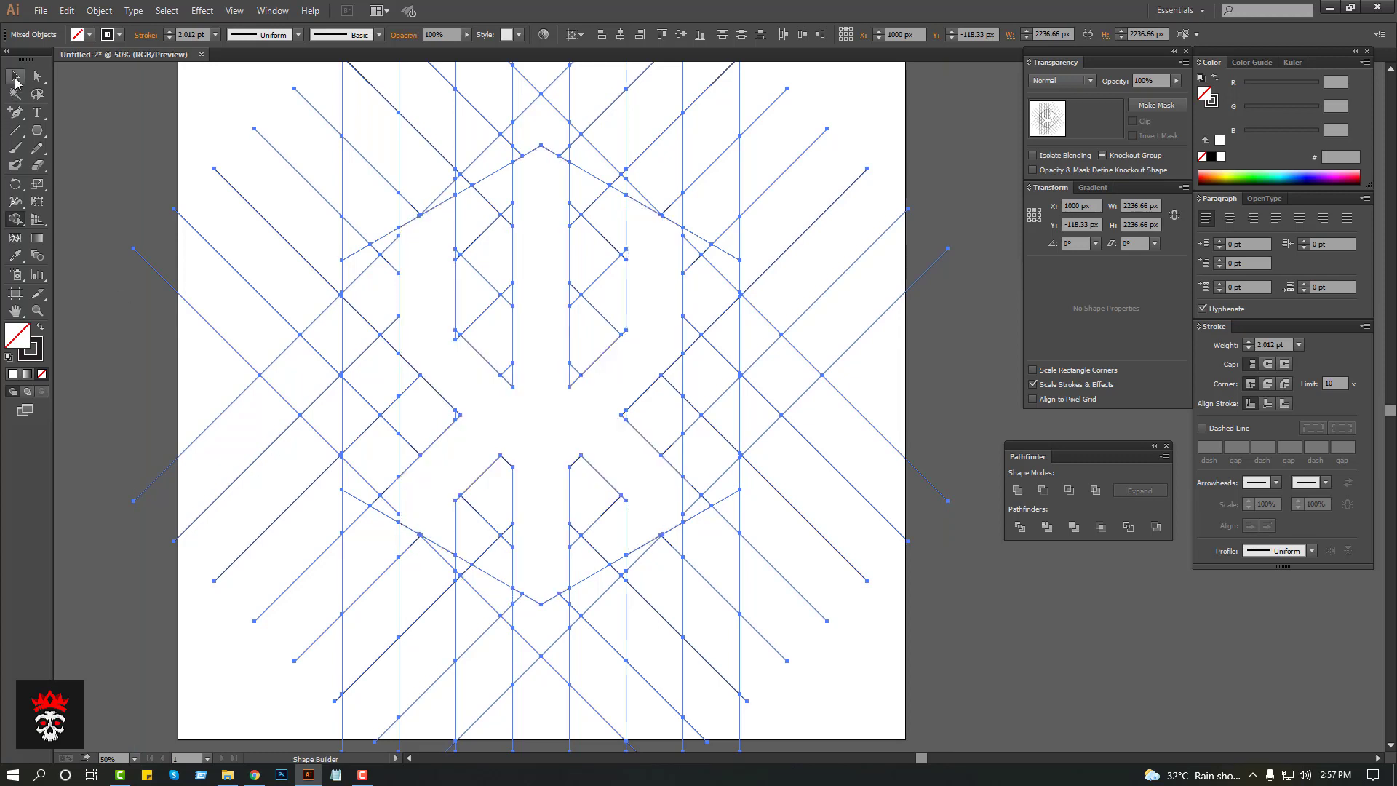
pyautogui.click(16, 76)
pyautogui.click(144, 182)
pyautogui.scroll(-1, 421, 312)
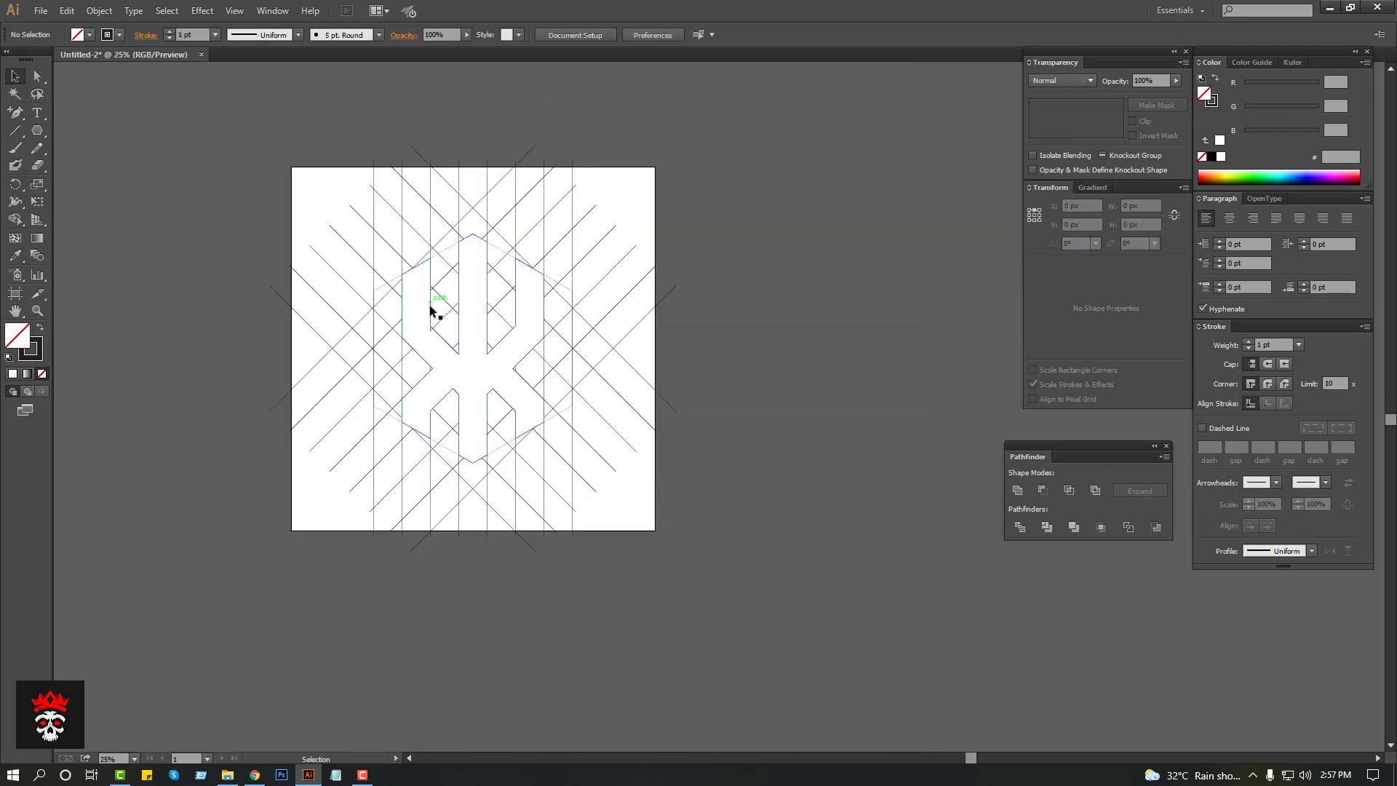
pyautogui.scroll(5, 546, 399)
pyautogui.moveTo(492, 325); pyautogui.dragTo(405, 195)
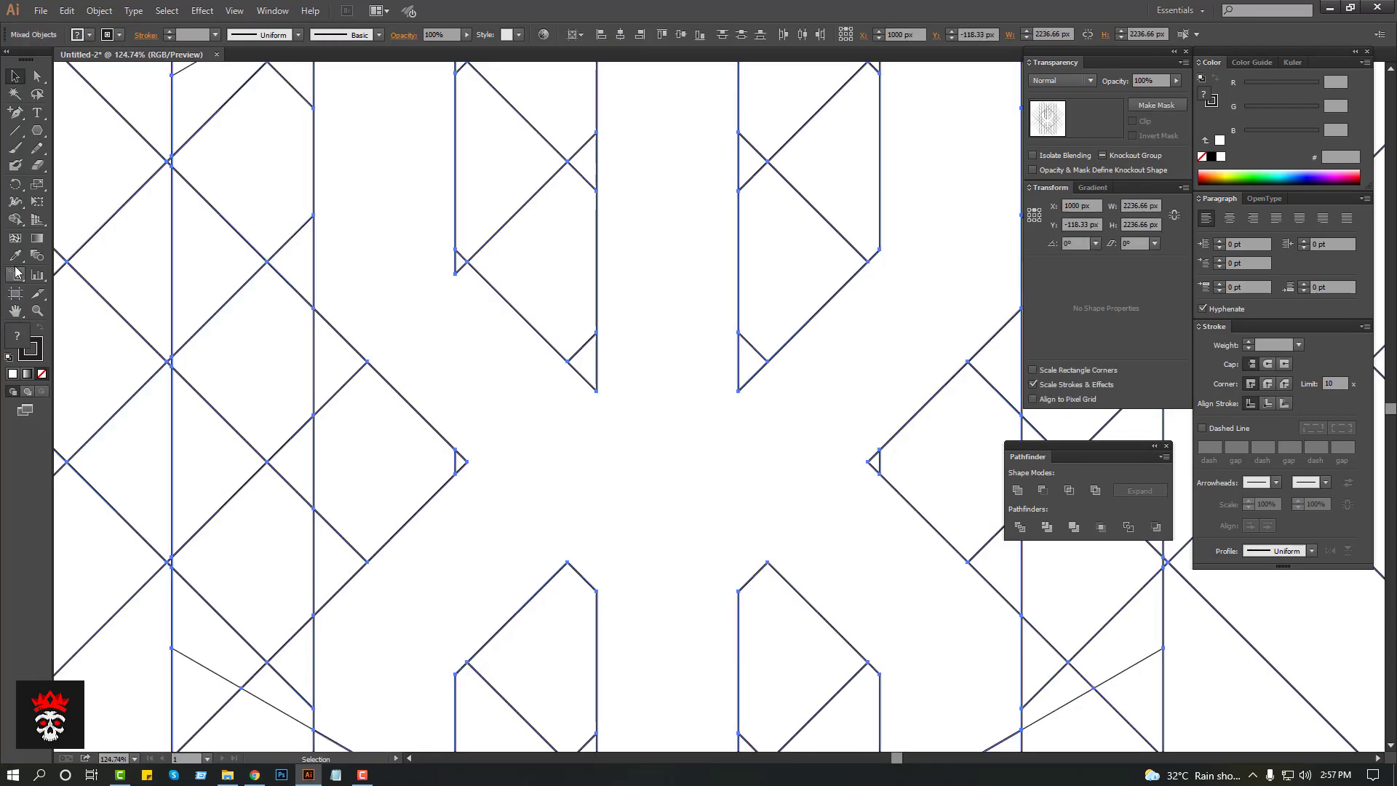
# Step: Move the rune outline with its guide lines off the artboard to the right
pyautogui.click(18, 222)
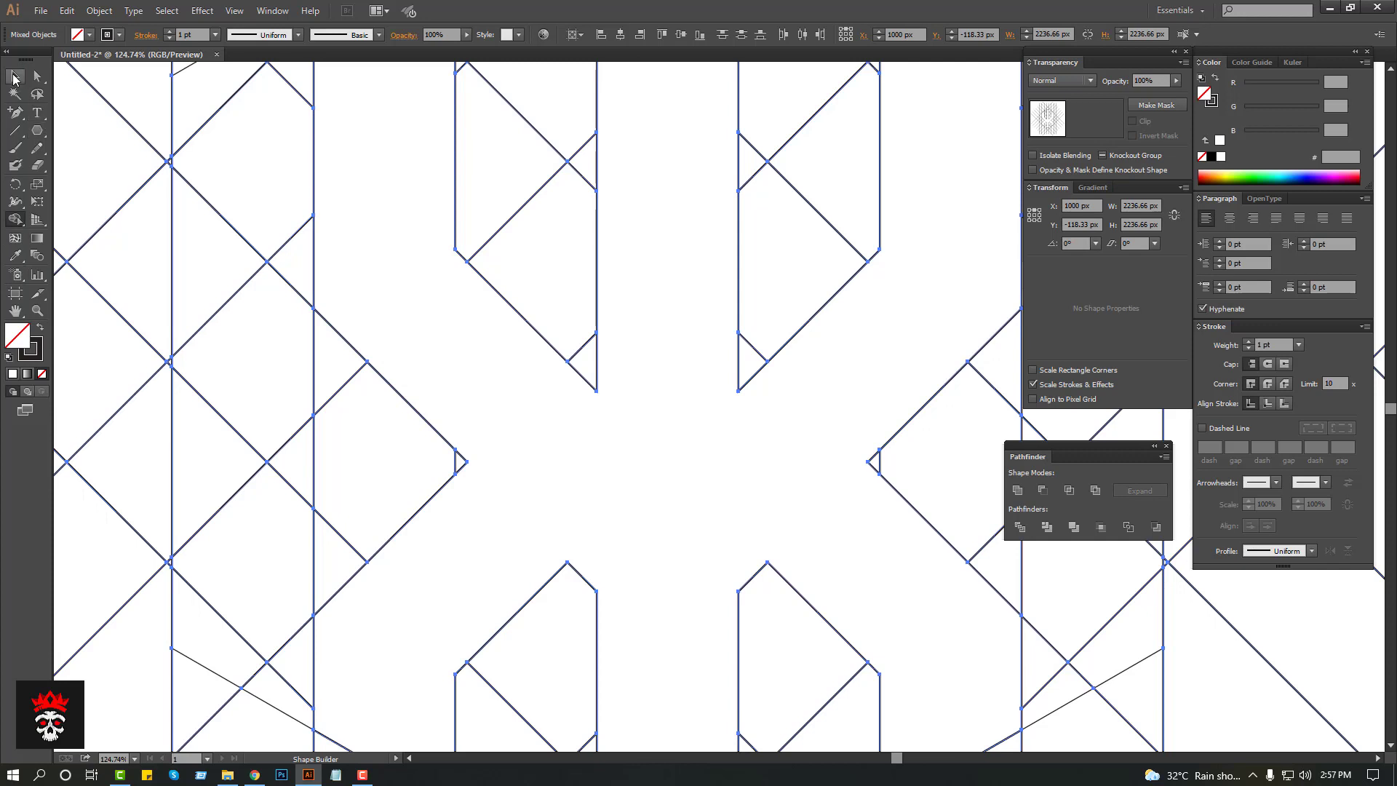
pyautogui.click(15, 76)
pyautogui.keyDown('alt'); pyautogui.scroll(-5, 374, 370); pyautogui.keyUp('alt')
pyautogui.click(724, 365)
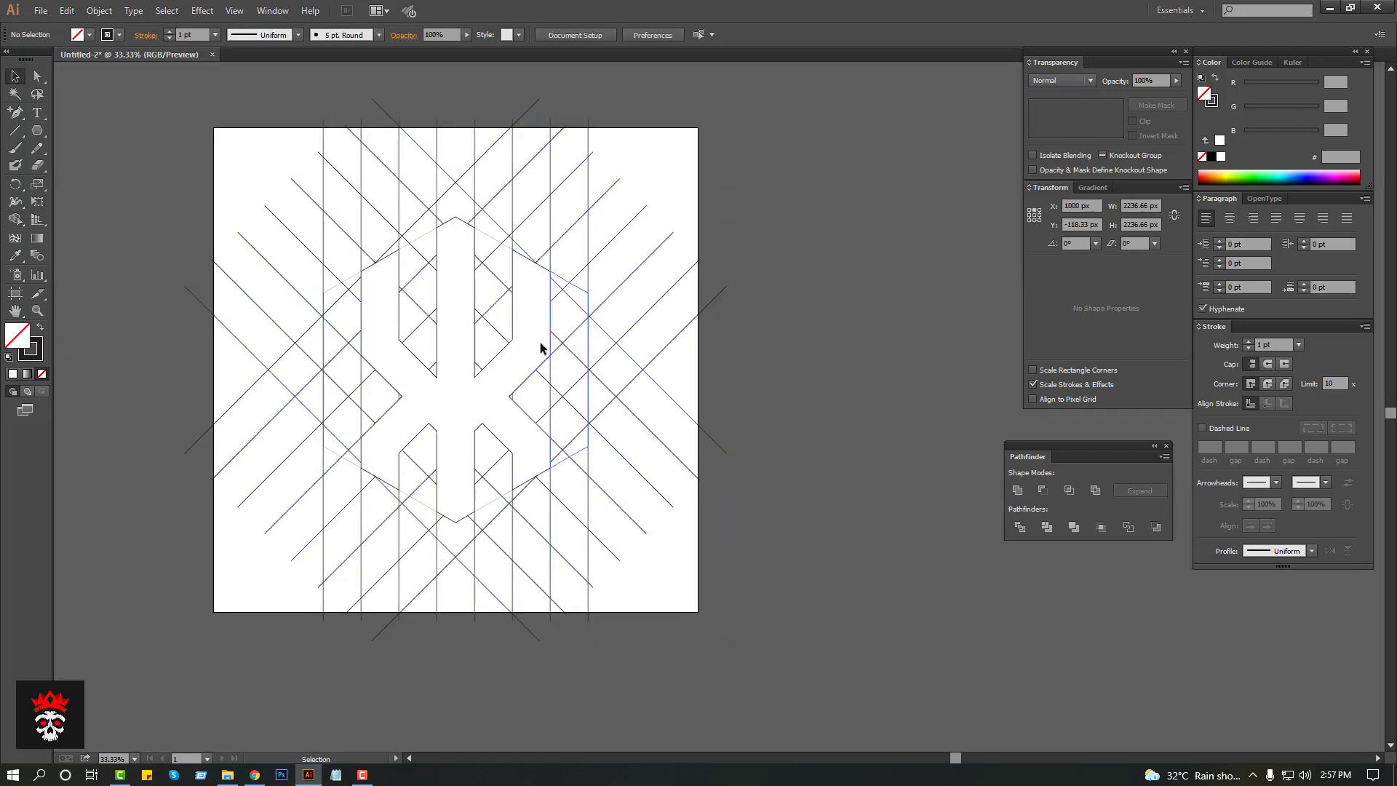
pyautogui.click(504, 349)
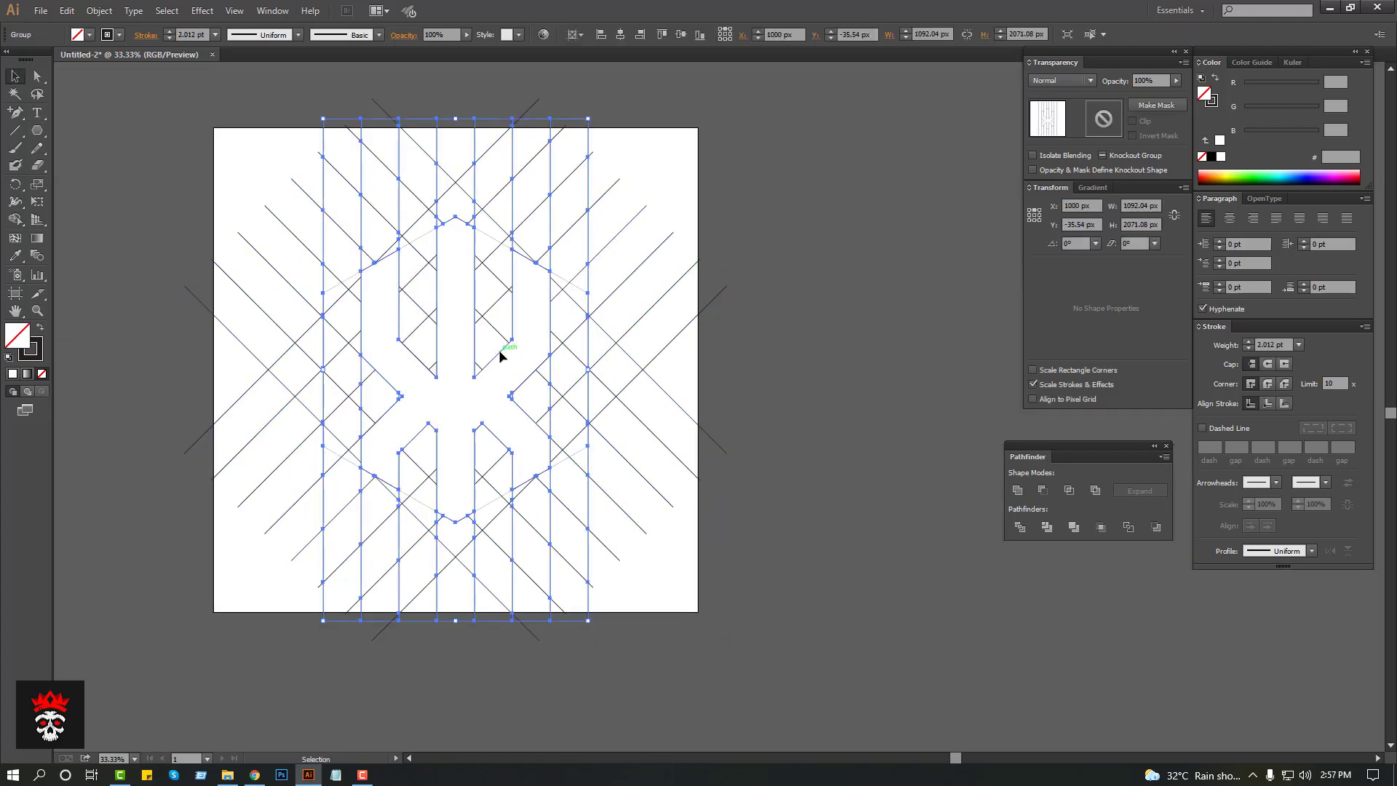
pyautogui.moveTo(500, 355)
pyautogui.mouseDown()
pyautogui.moveTo(882, 355)
pyautogui.moveTo(609, 360)
pyautogui.mouseUp()
# Step: Ungroup the moved paths and delete the vertical construction lines above and below the rune
pyautogui.rightClick(639, 304)
pyautogui.click(786, 391)
pyautogui.click(410, 152)
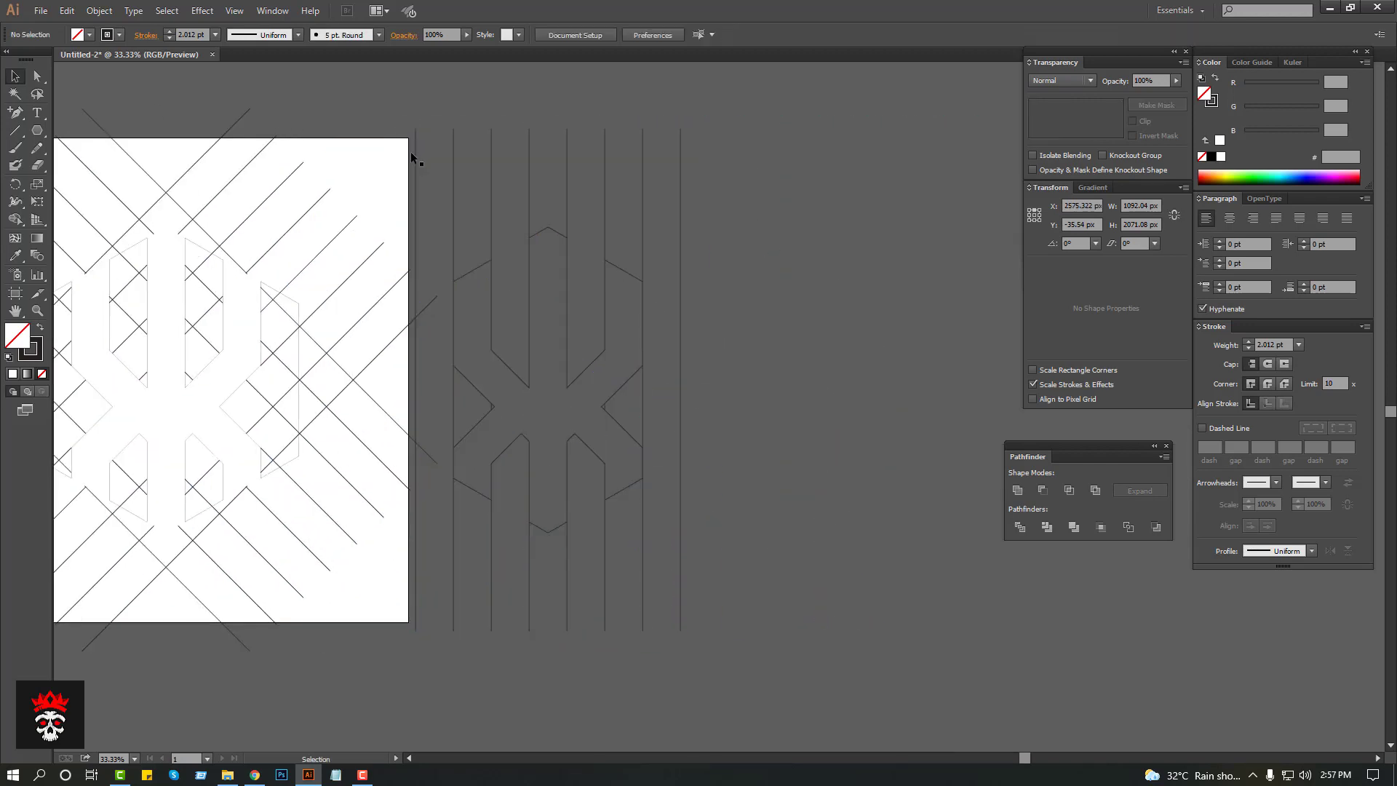
pyautogui.moveTo(381, 109); pyautogui.dragTo(757, 169)
pyautogui.press('Delete')
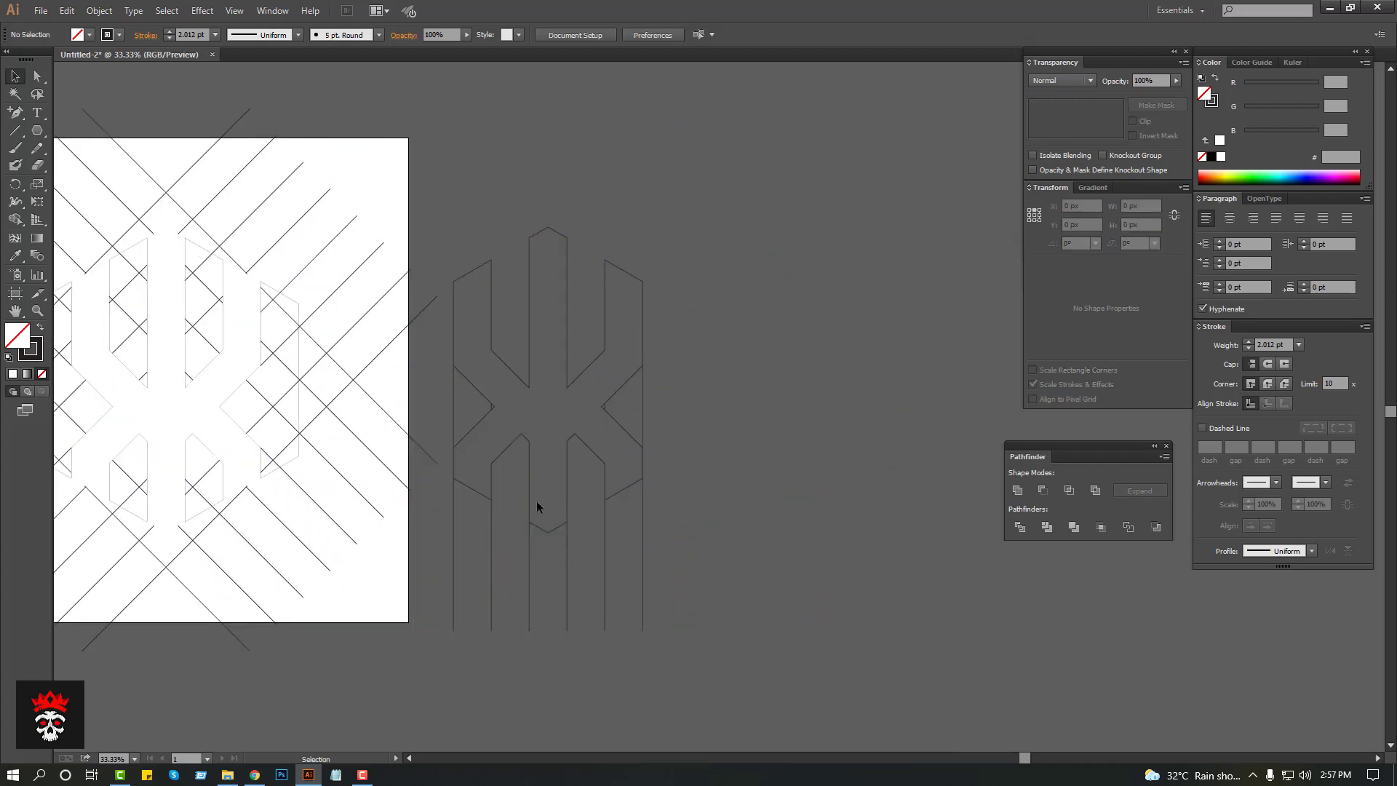
pyautogui.moveTo(442, 573); pyautogui.dragTo(614, 656)
pyautogui.press('Delete')
# Step: Delete the leftover notch segments on both sides of the rune
pyautogui.moveTo(626, 397); pyautogui.dragTo(671, 421)
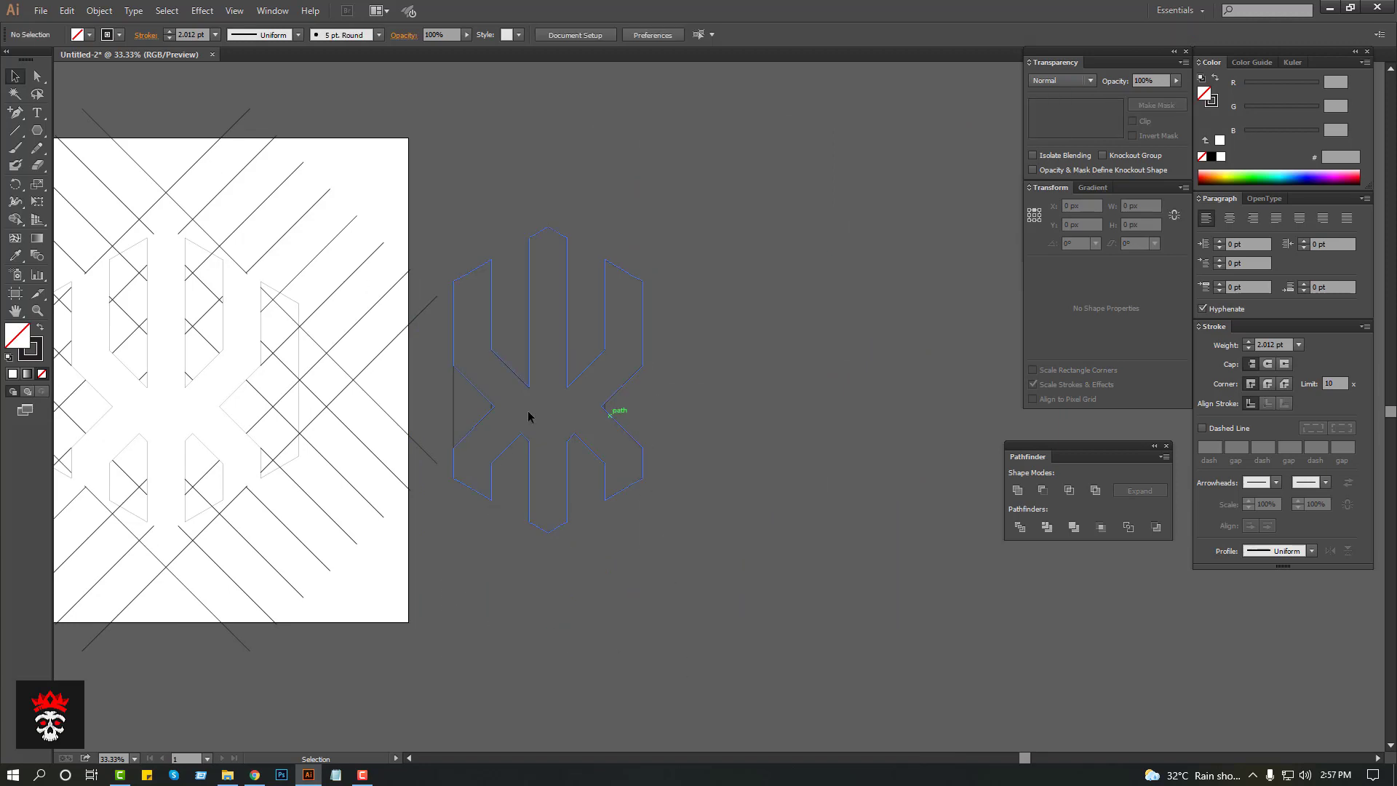
pyautogui.press('Delete')
pyautogui.moveTo(430, 395); pyautogui.dragTo(473, 419)
pyautogui.press('Delete')
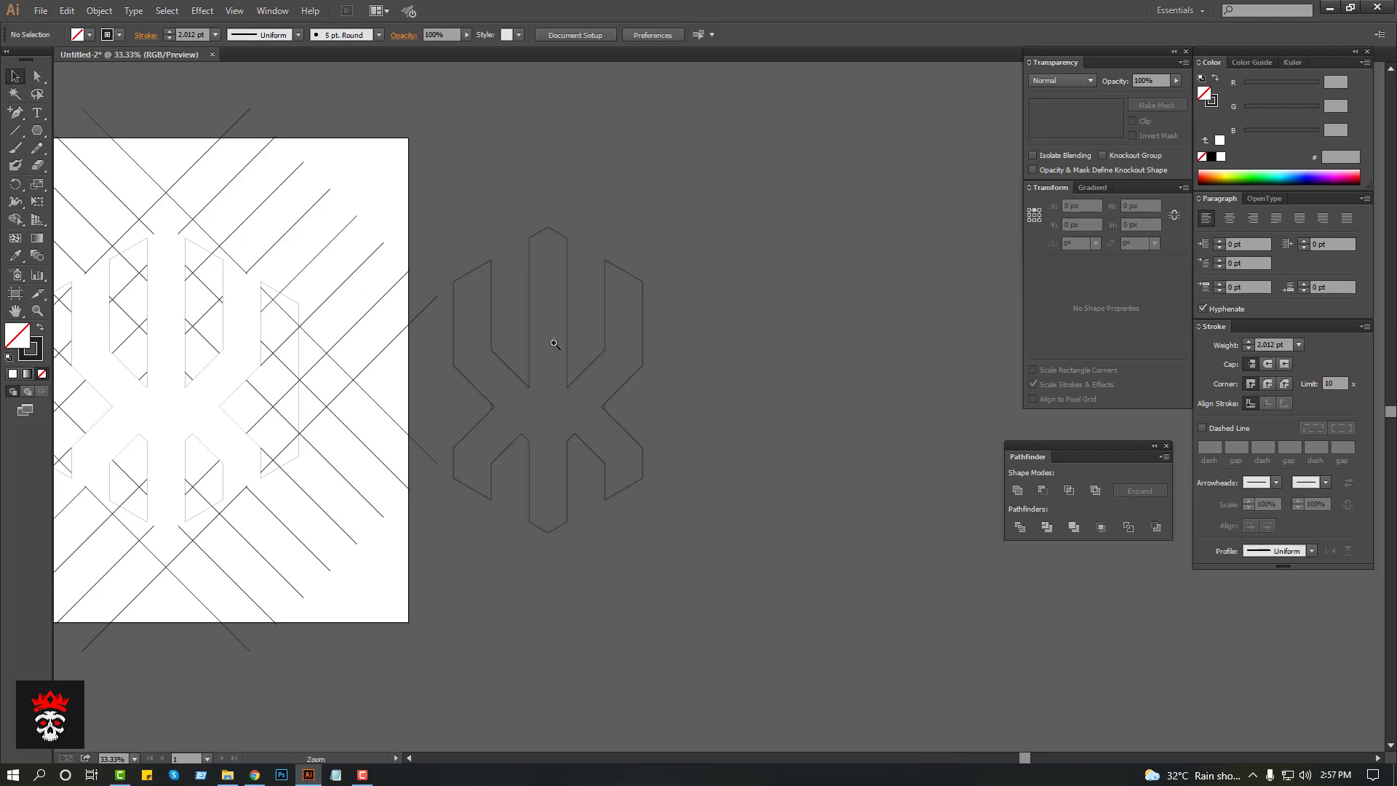
pyautogui.moveTo(554, 344); pyautogui.dragTo(672, 476)
pyautogui.click(490, 389)
pyautogui.hotkey('ctrl', '1')
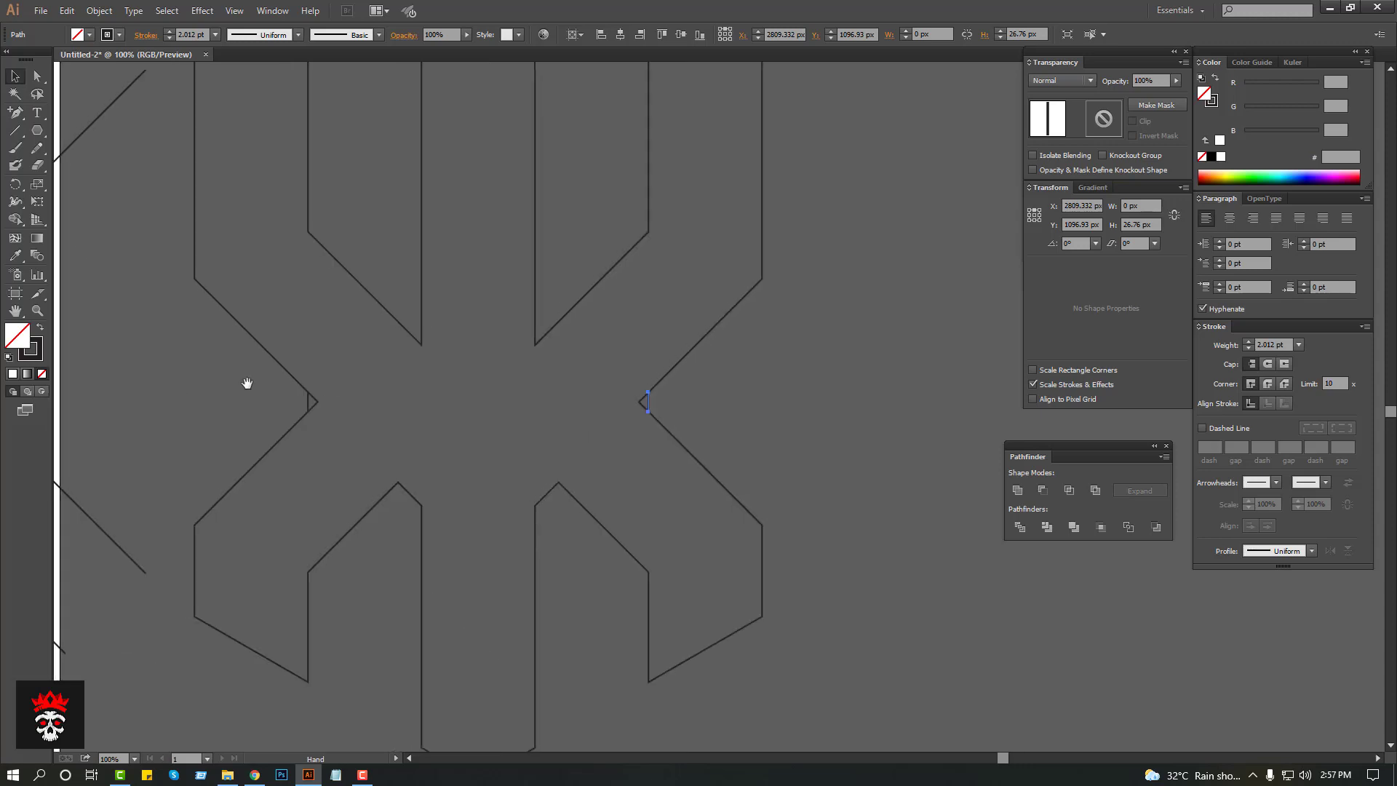
pyautogui.keyDown('shift'); pyautogui.click(309, 402); pyautogui.keyUp('shift')
pyautogui.press('Delete')
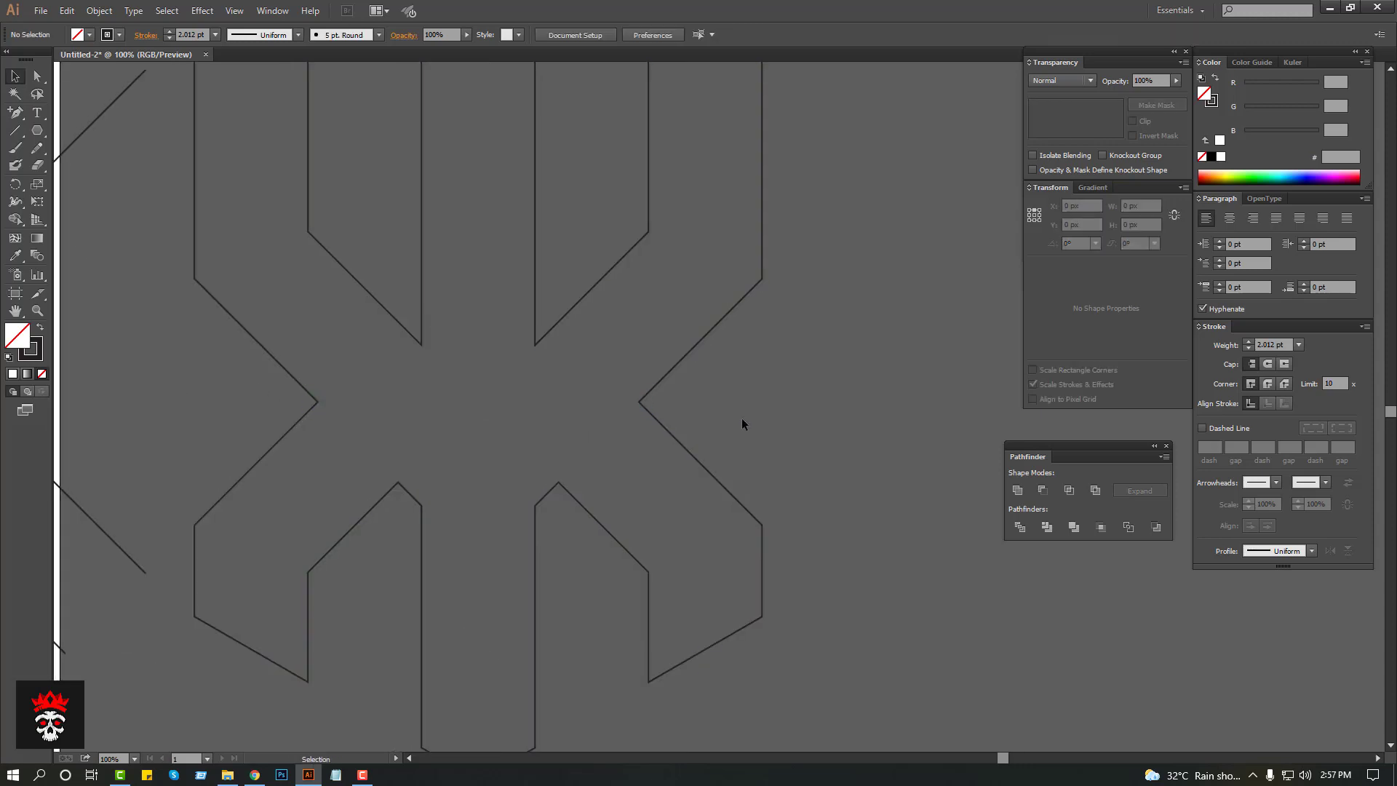
# Step: Try raising the rune's inner arm junction, then undo the change
pyautogui.hotkey('ctrl', '-')
pyautogui.hotkey('ctrl', '-')
pyautogui.hotkey('ctrl', '-')
pyautogui.click(693, 514)
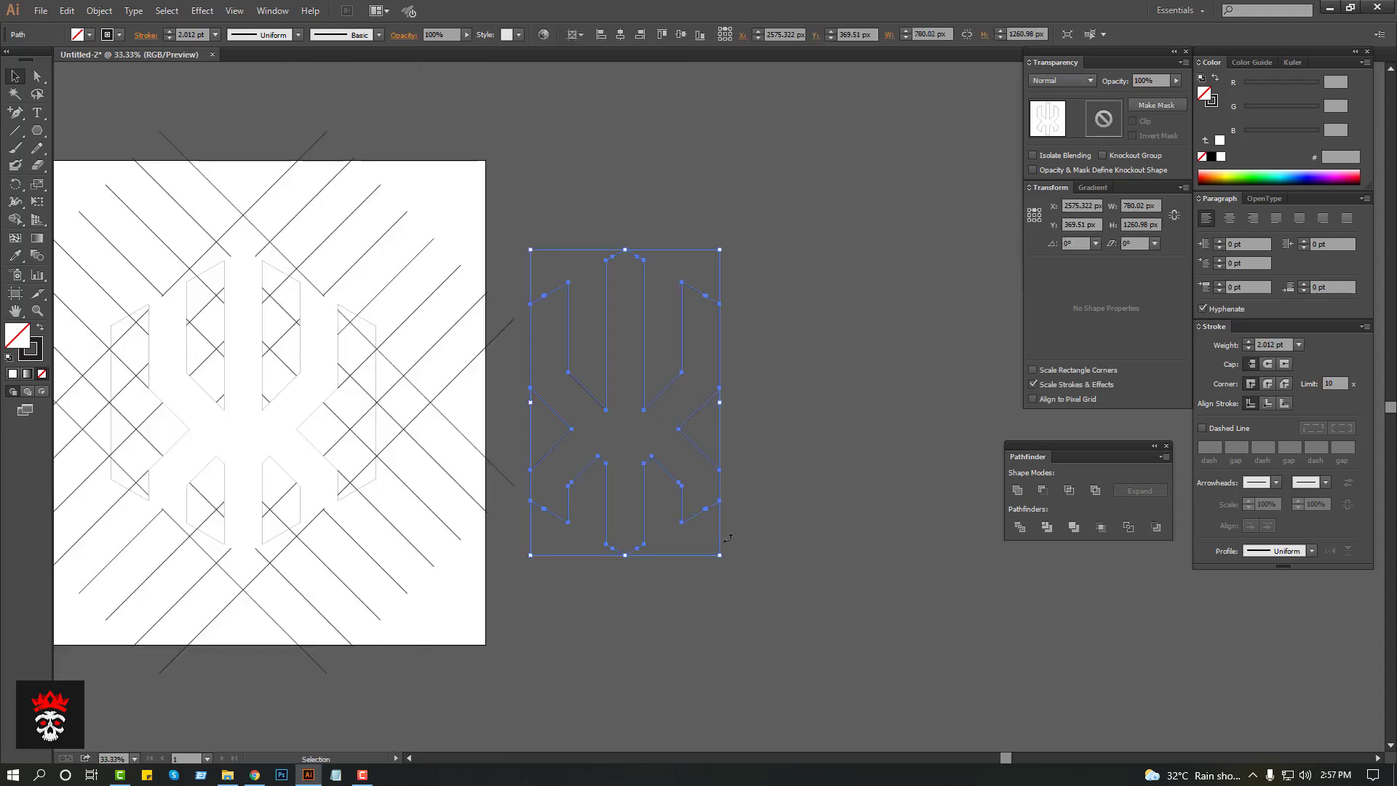
pyautogui.moveTo(727, 539); pyautogui.dragTo(613, 243)
pyautogui.click(818, 310)
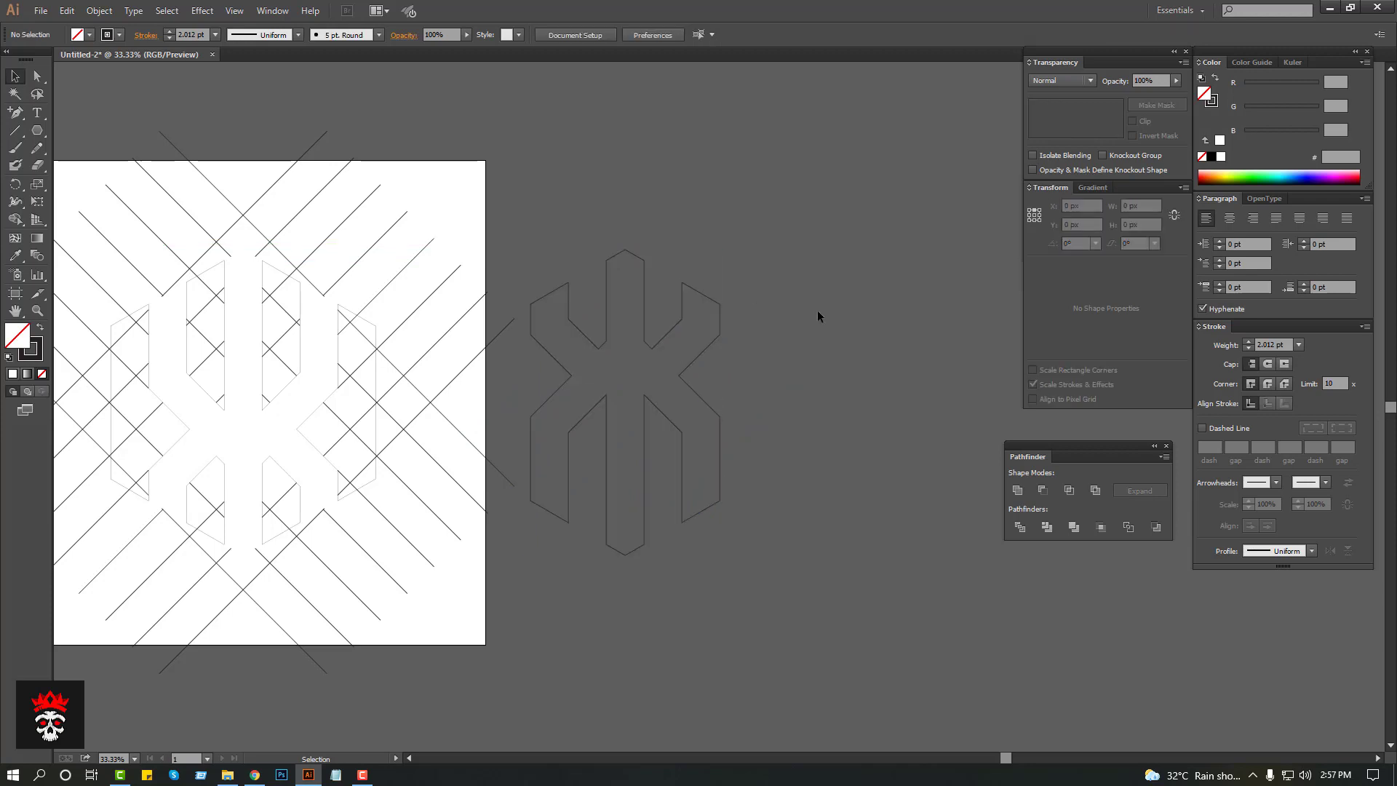
pyautogui.hotkey('ctrl', 'z')
pyautogui.click(818, 310)
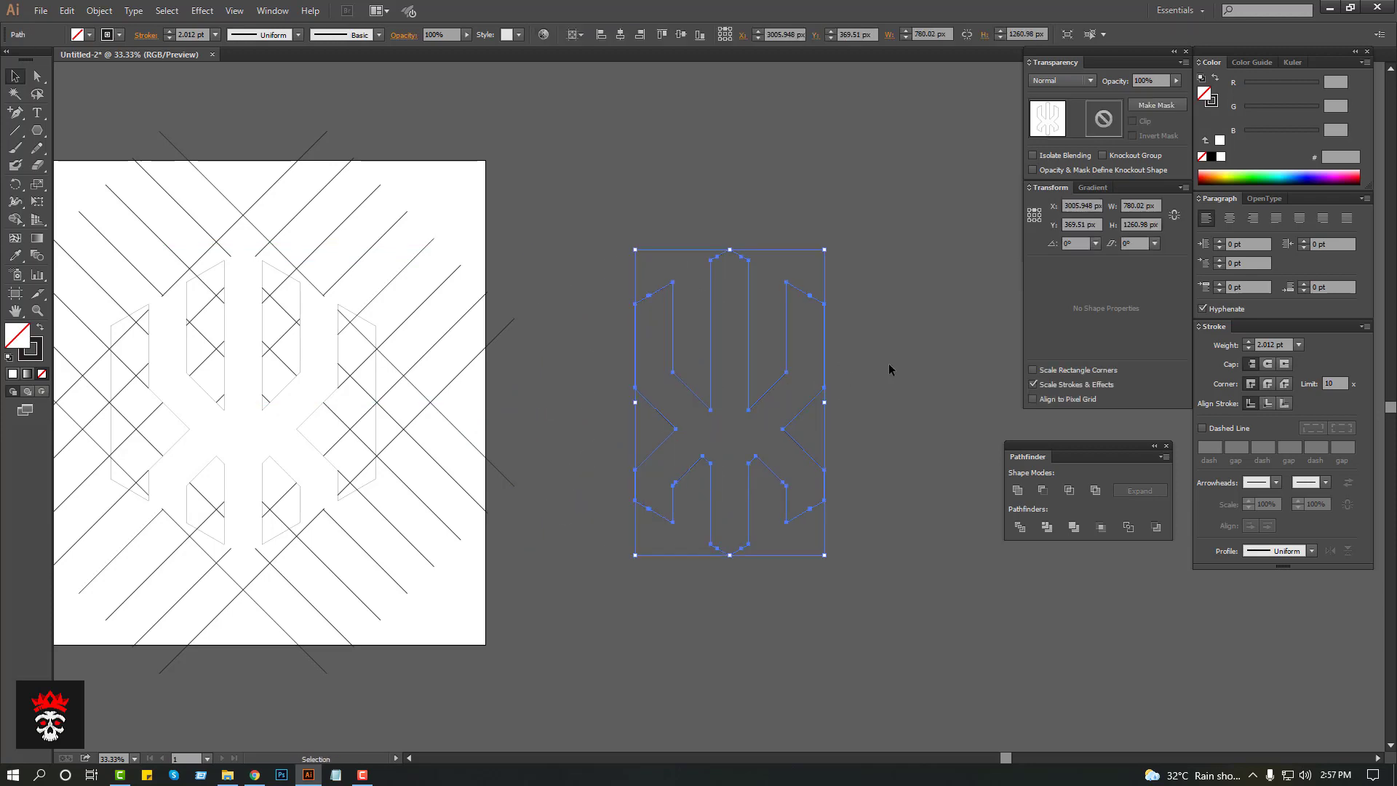
# Step: Delete the diagonal grid lines from the artboard
pyautogui.hotkey('ctrl', '+')
pyautogui.hotkey('ctrl', '-')
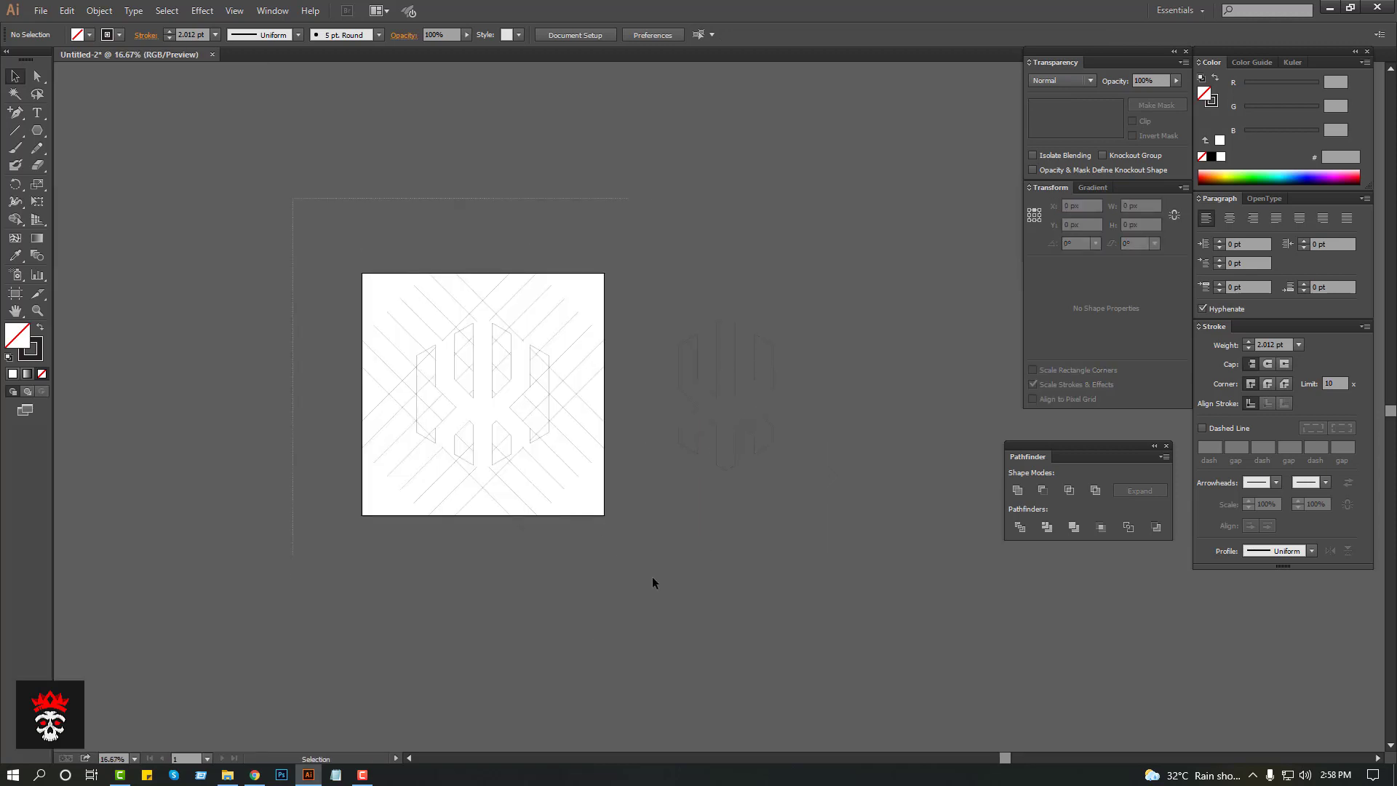
pyautogui.hotkey('ctrl', 'a')
pyautogui.press('Delete')
# Step: Centre the rune on the artboard and swap stroke and fill so it is solid dark
pyautogui.hotkey('ctrl', 'alt', '2')
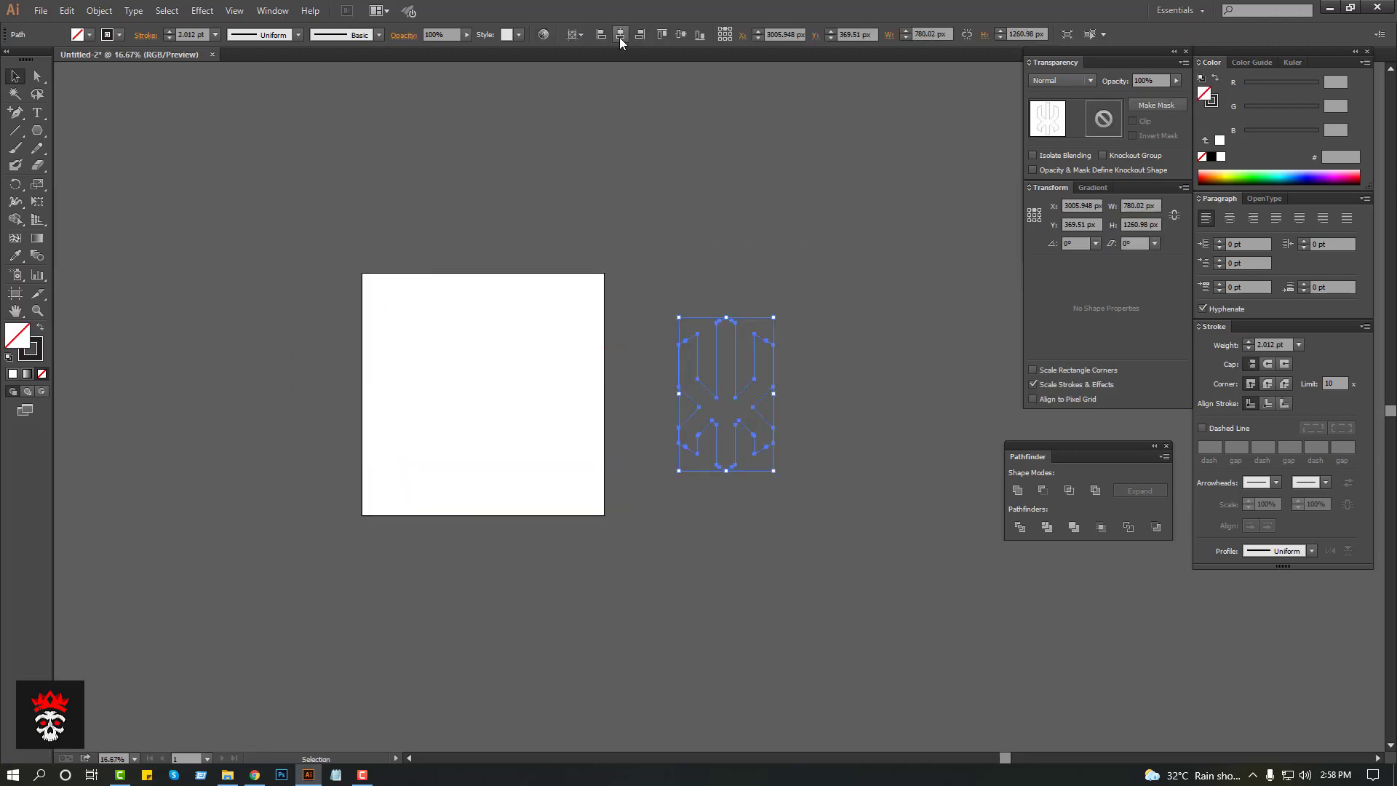
pyautogui.click(620, 36)
pyautogui.click(311, 295)
pyautogui.hotkey('ctrl', '0')
pyautogui.click(538, 389)
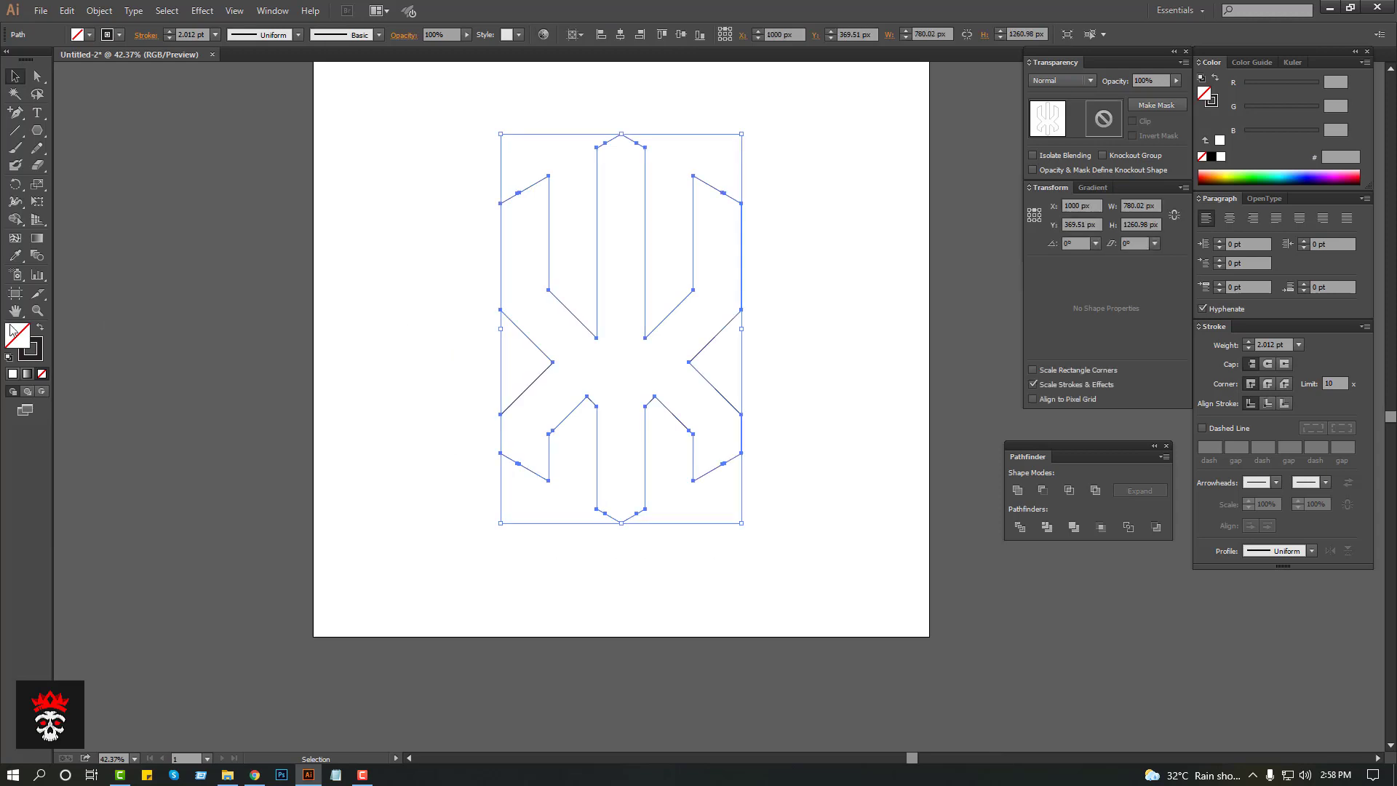
pyautogui.click(41, 332)
pyautogui.click(428, 377)
pyautogui.hotkey('ctrl', '-')
pyautogui.hotkey('ctrl', '-')
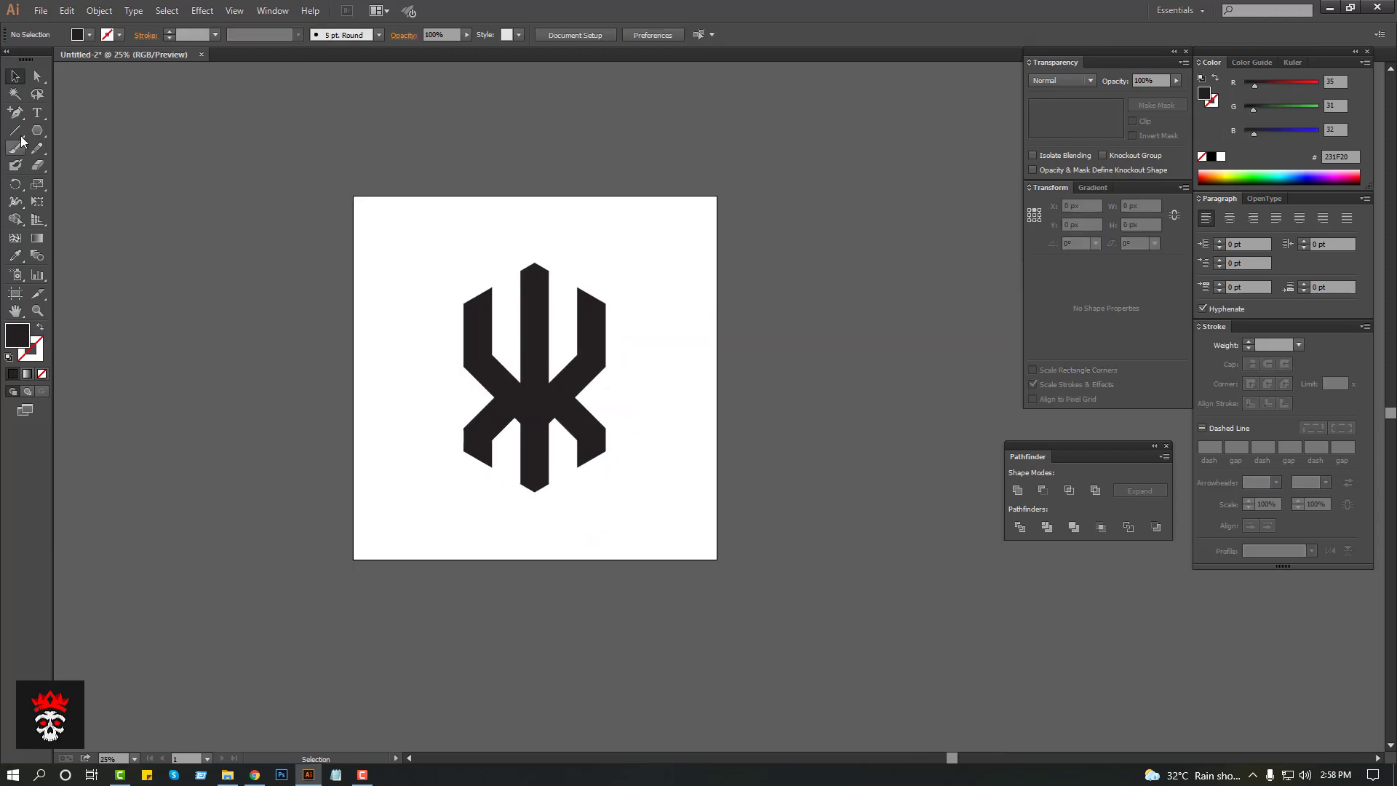
# Step: Cut off the rune's pointed top along a horizontal line using Pathfinder Divide
pyautogui.moveTo(518, 345); pyautogui.dragTo(747, 332)
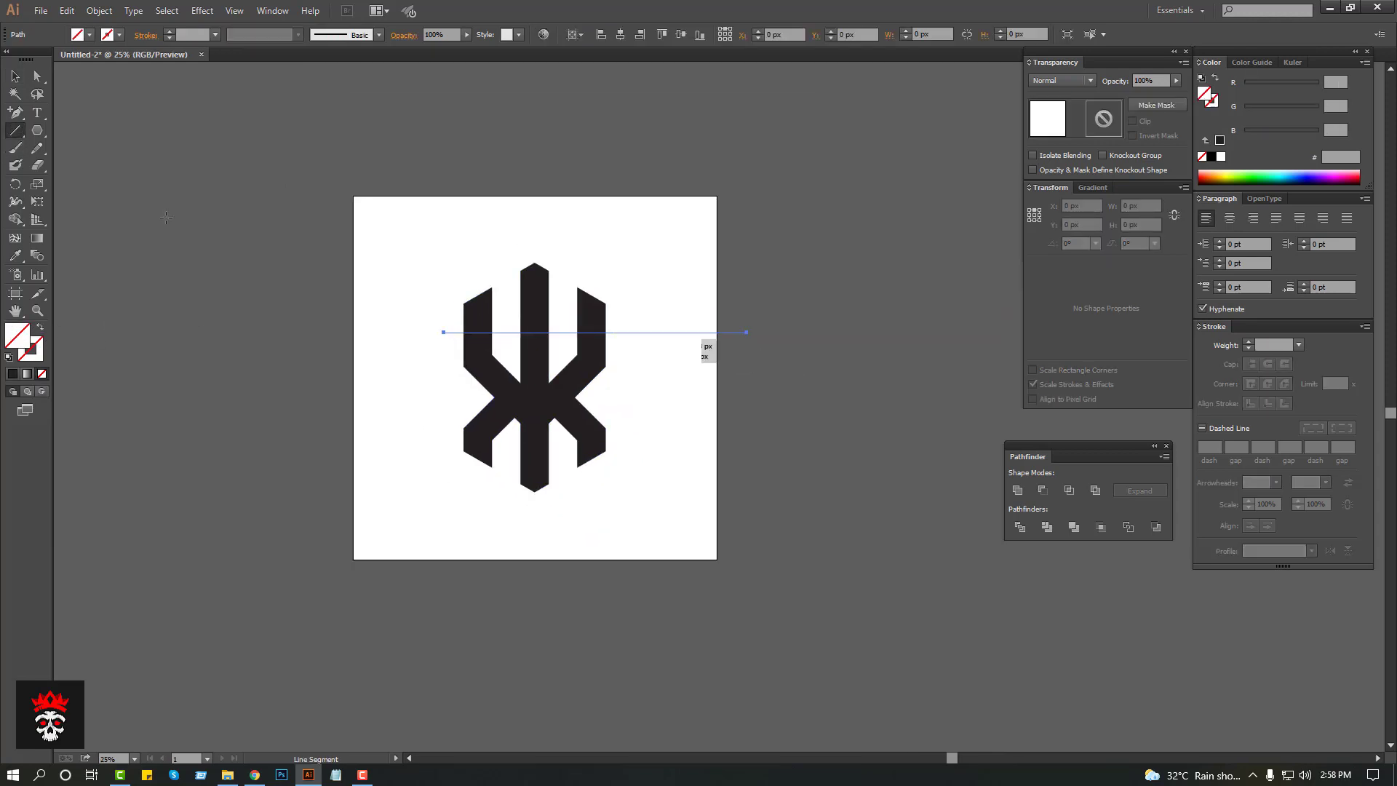
pyautogui.press('v')
pyautogui.moveTo(408, 187); pyautogui.dragTo(665, 492)
pyautogui.click(1018, 524)
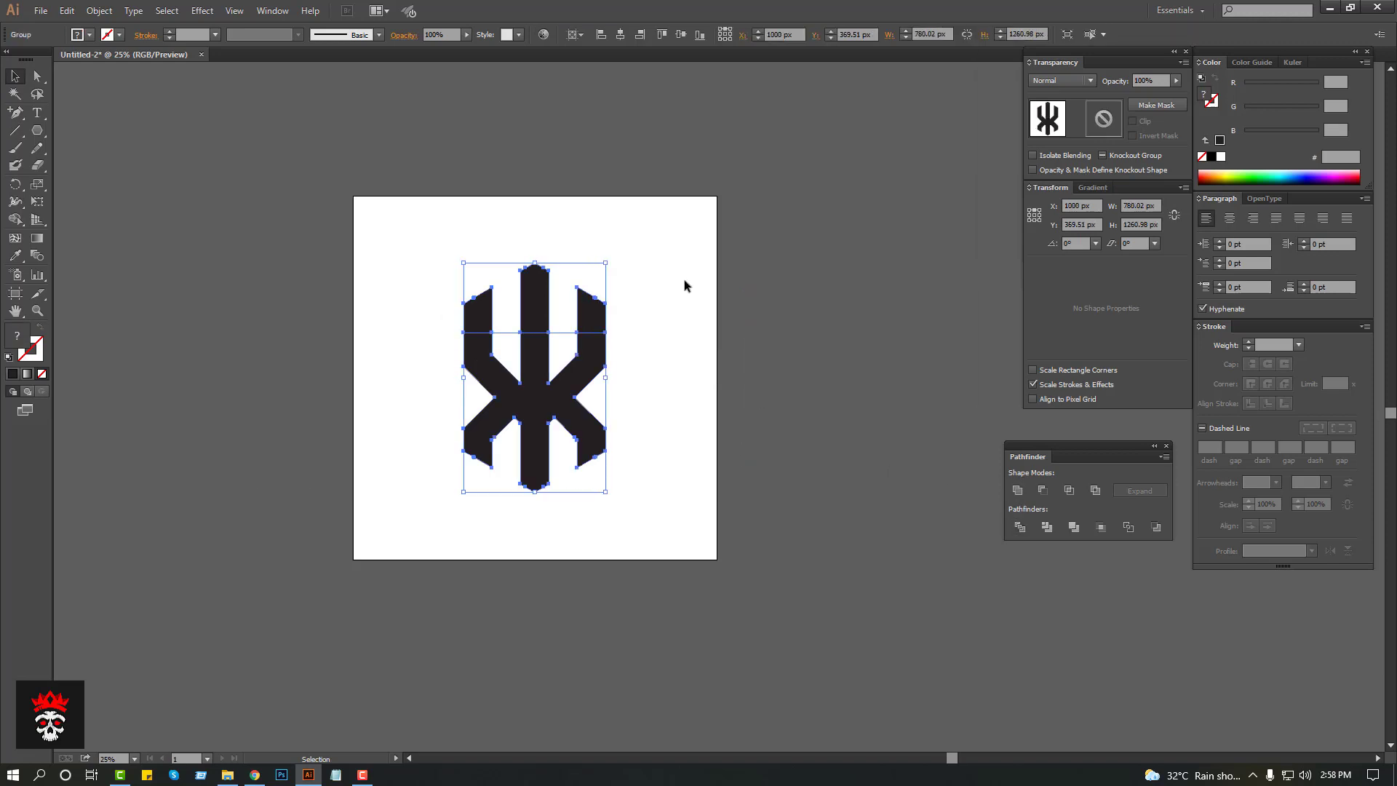
pyautogui.rightClick(683, 281)
pyautogui.click(717, 347)
pyautogui.moveTo(412, 234); pyautogui.dragTo(694, 318)
pyautogui.press('Delete')
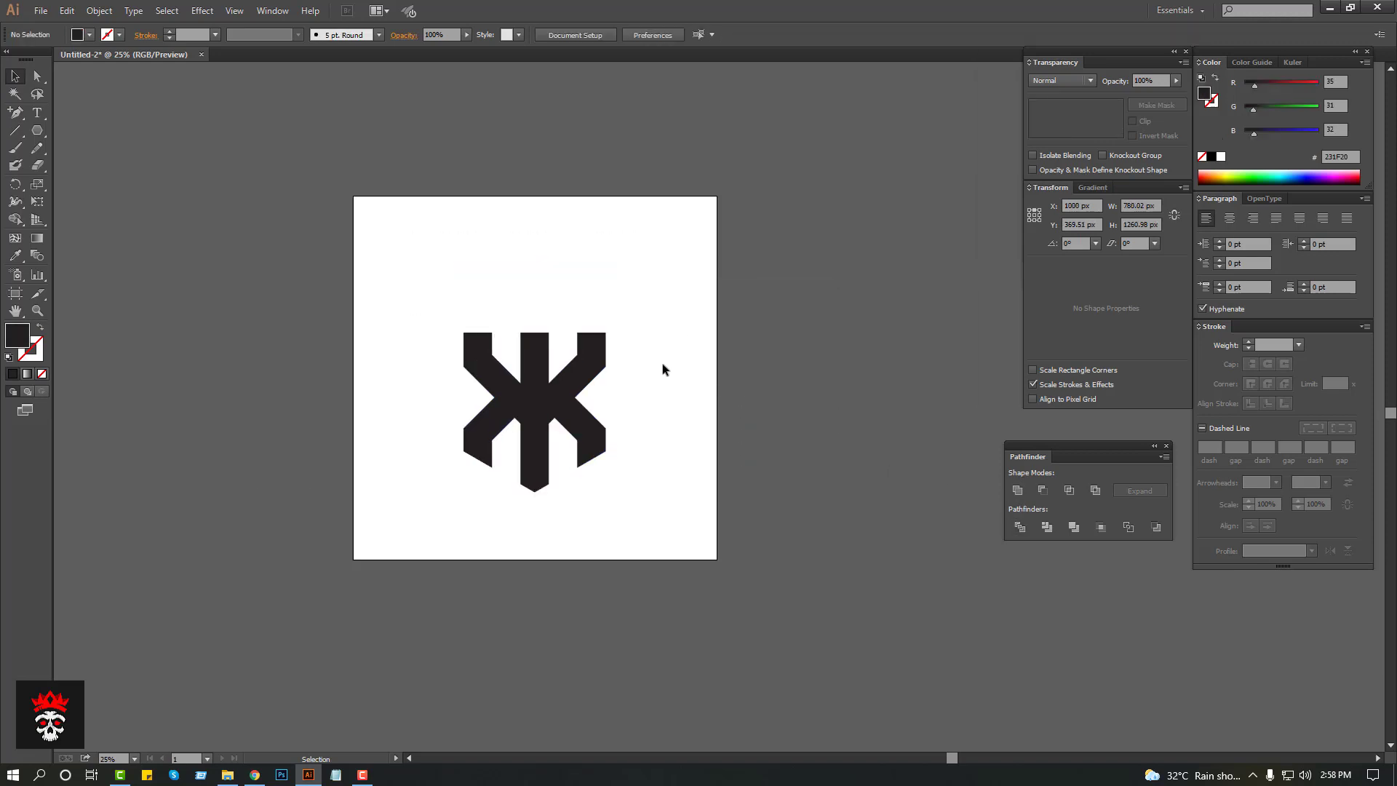
# Step: Drag the rune's lower anchors downward to lengthen it and draw a diagonal line across its base
pyautogui.press('a')
pyautogui.moveTo(449, 447)
pyautogui.mouseDown()
pyautogui.moveTo(623, 500)
pyautogui.moveTo(610, 494)
pyautogui.mouseUp()
pyautogui.moveTo(384, 275); pyautogui.dragTo(842, 606)
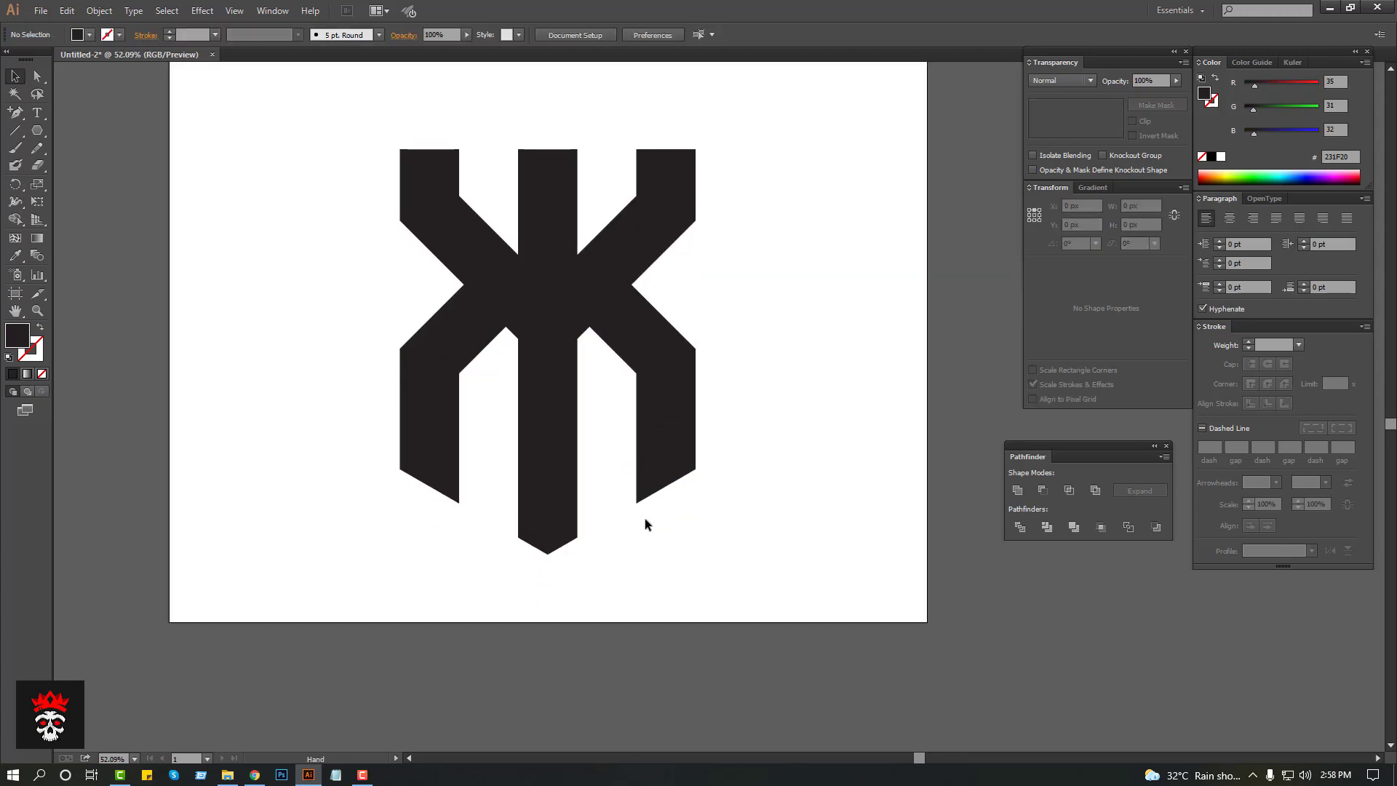
pyautogui.moveTo(367, 360); pyautogui.dragTo(671, 670)
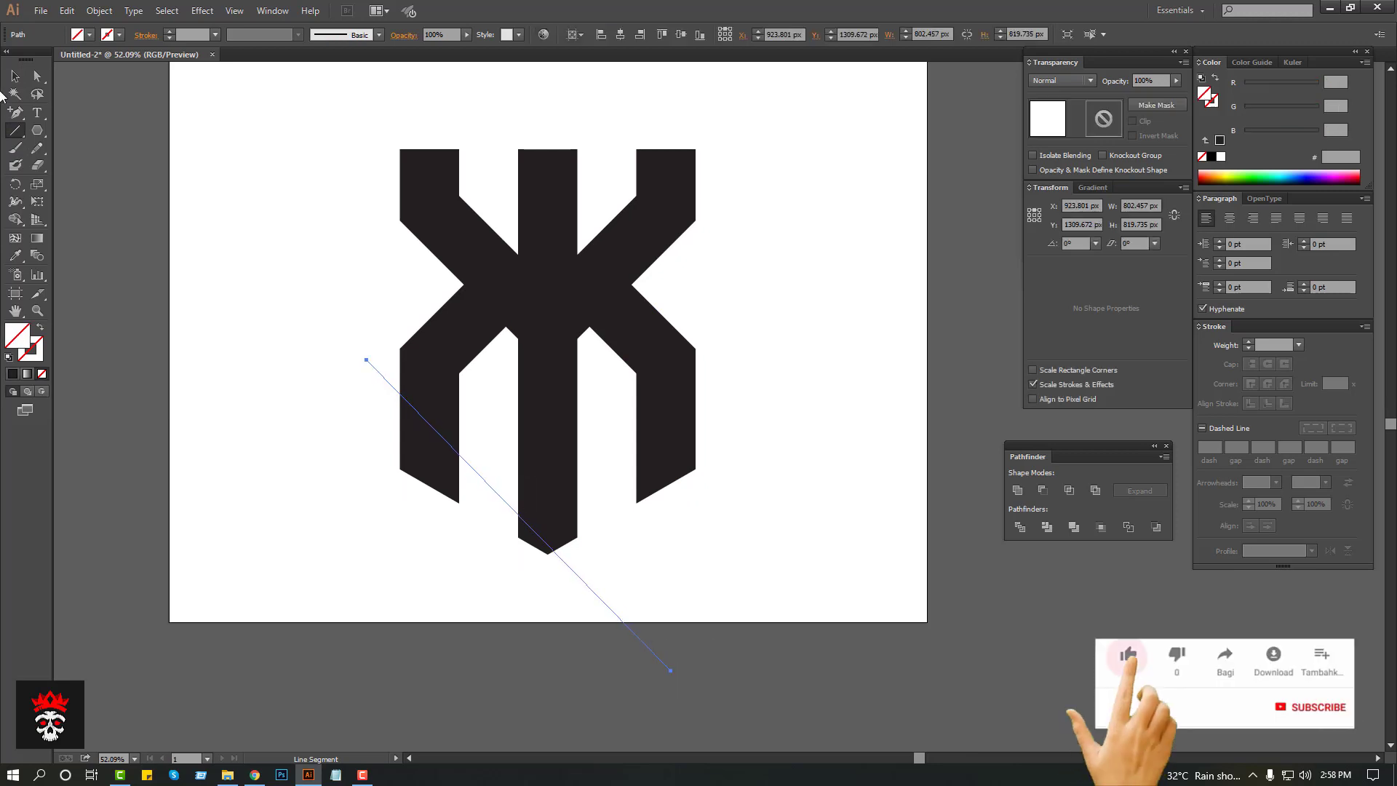
# Step: Position the diagonal line and place a mirrored copy under the letter's left side
pyautogui.press('v')
pyautogui.moveTo(371, 369); pyautogui.dragTo(591, 369)
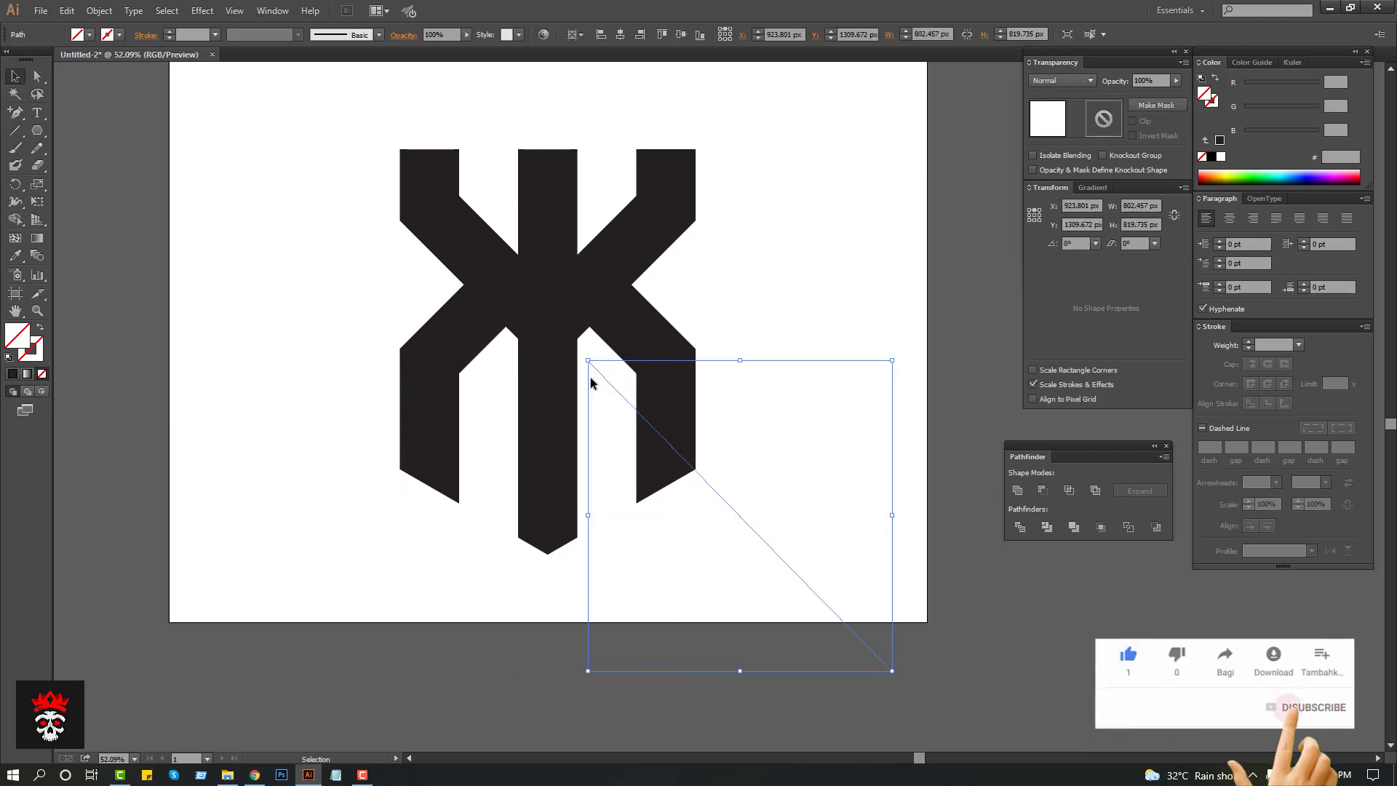
pyautogui.rightClick(699, 541)
pyautogui.moveTo(774, 499)
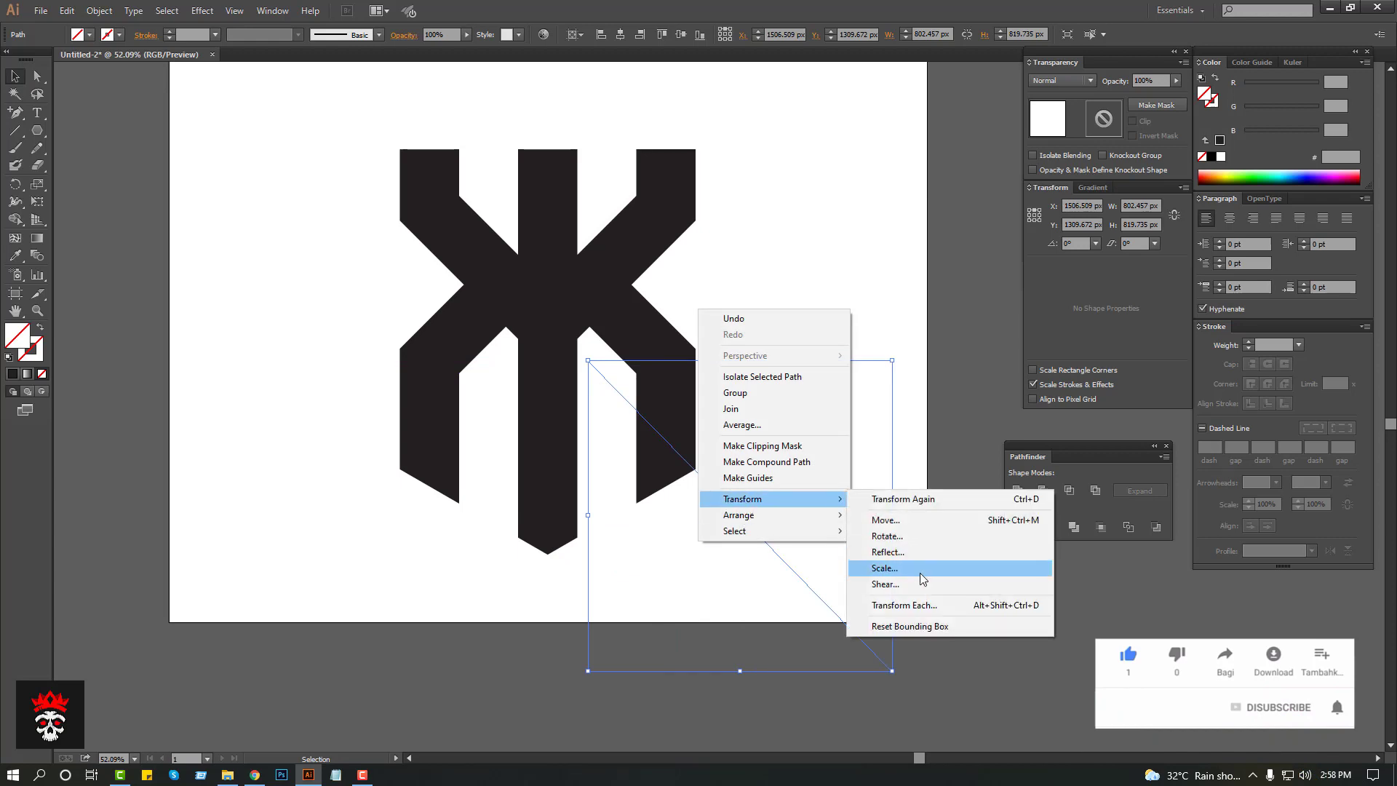
pyautogui.click(918, 550)
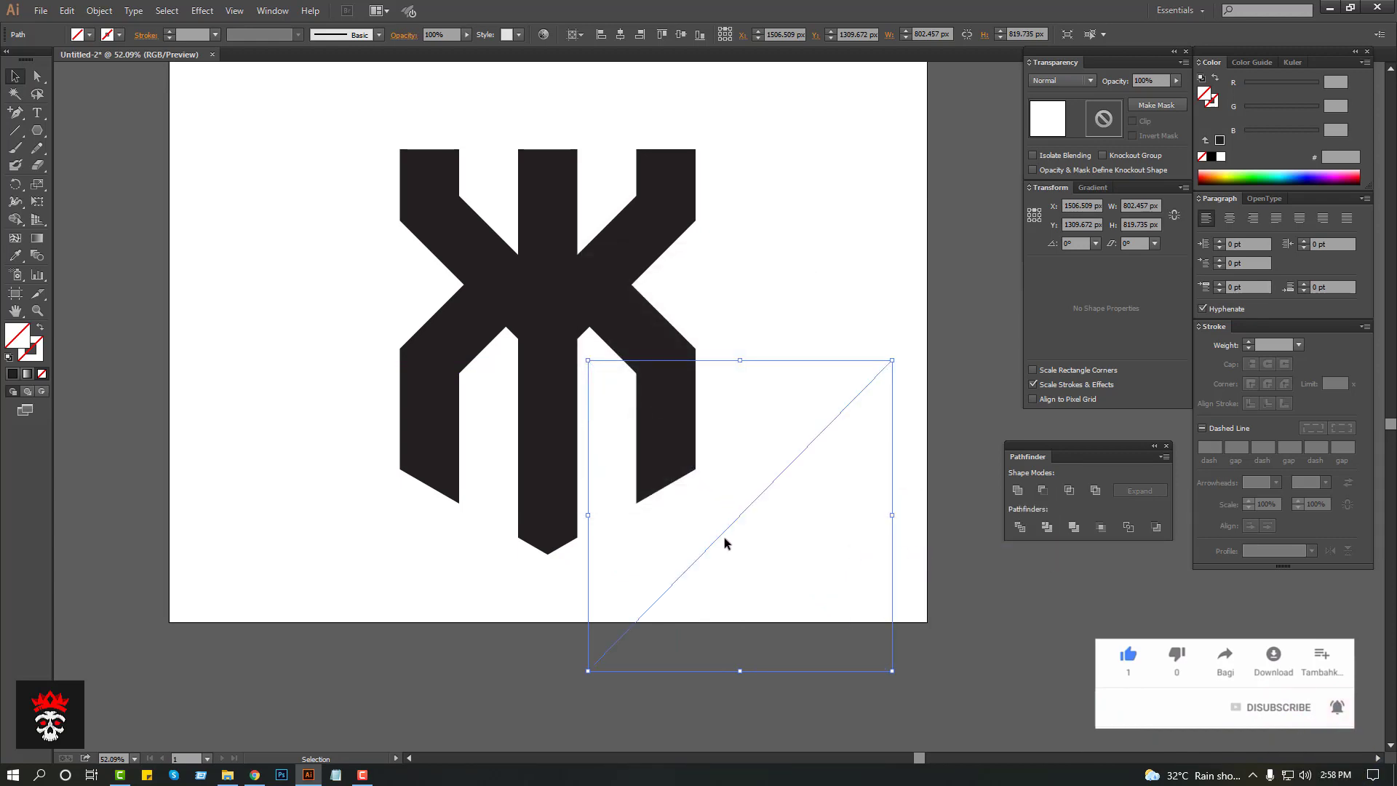
pyautogui.moveTo(724, 542); pyautogui.dragTo(552, 542)
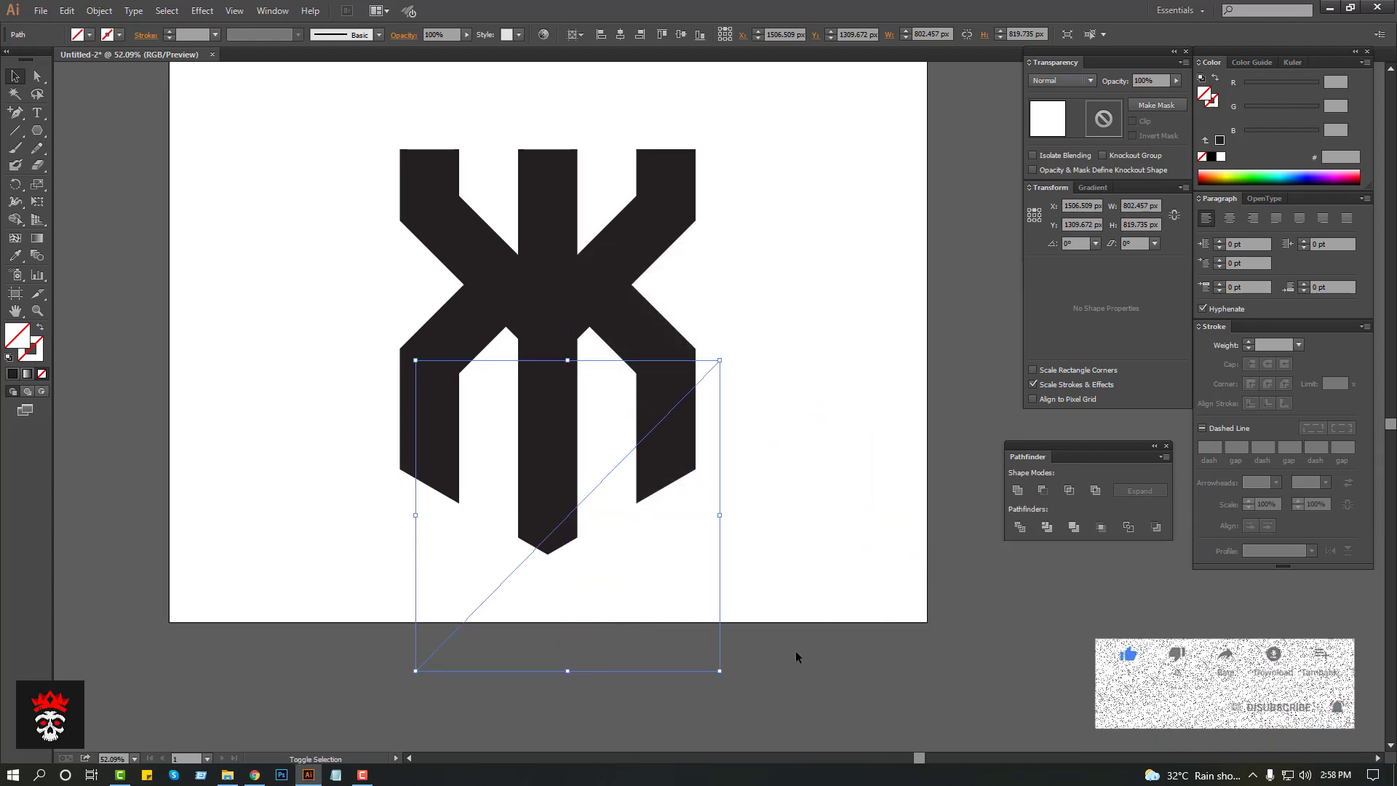
# Step: Centre the letter with both diagonals and divide it along the lines, then ungroup
pyautogui.hotkey('ctrl', 'a')
pyautogui.keyDown('shift'); pyautogui.click(591, 457); pyautogui.keyUp('shift')
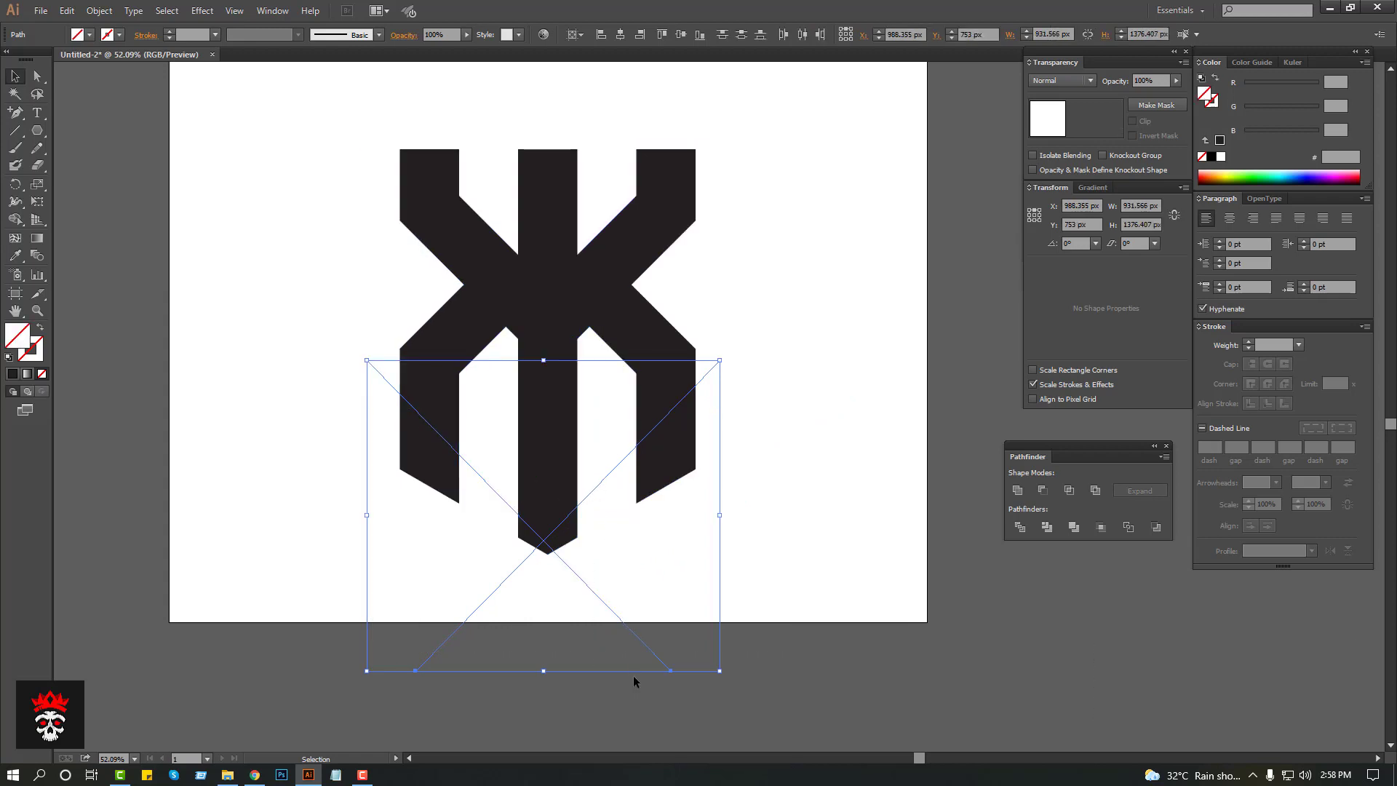
pyautogui.keyDown('shift'); pyautogui.click(560, 378); pyautogui.keyUp('shift')
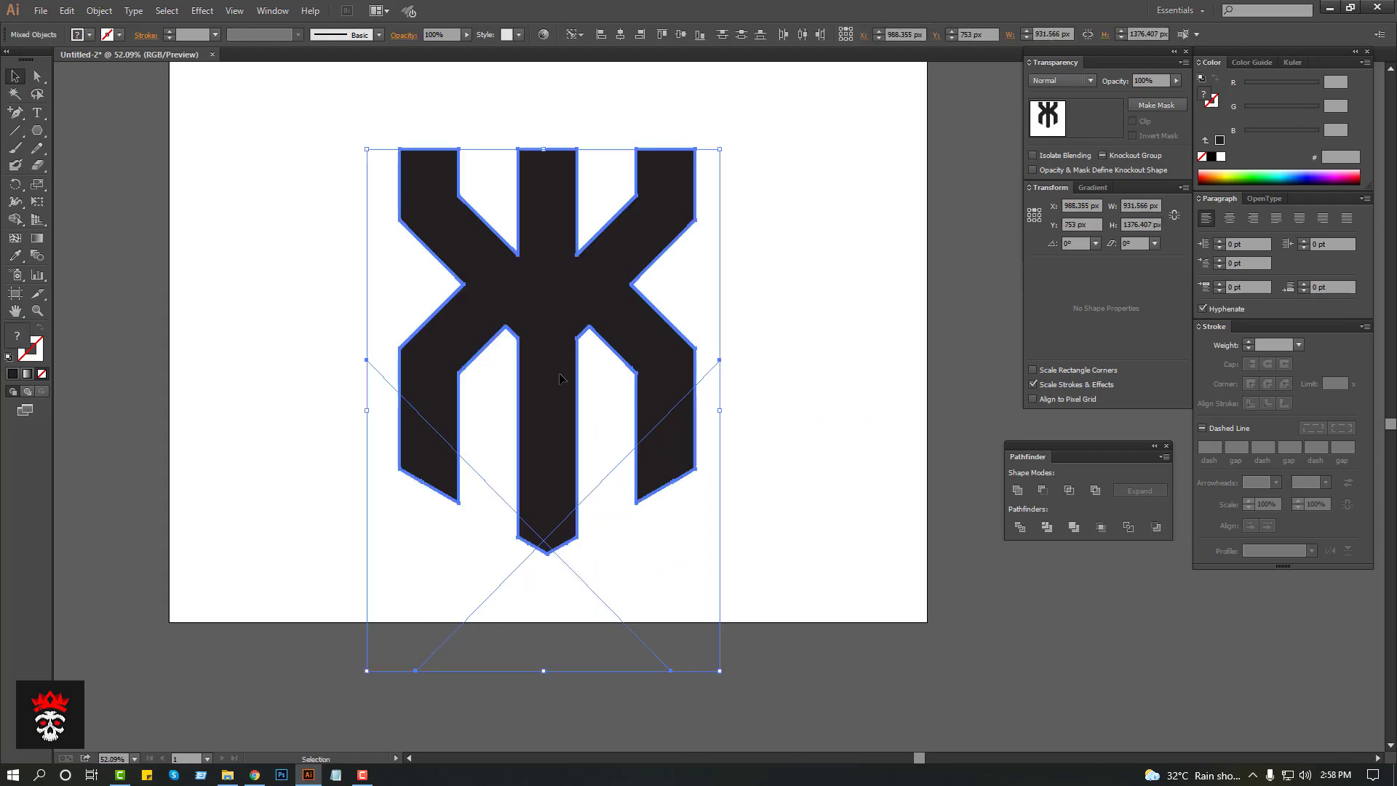
pyautogui.click(620, 35)
pyautogui.click(1028, 519)
pyautogui.rightClick(773, 312)
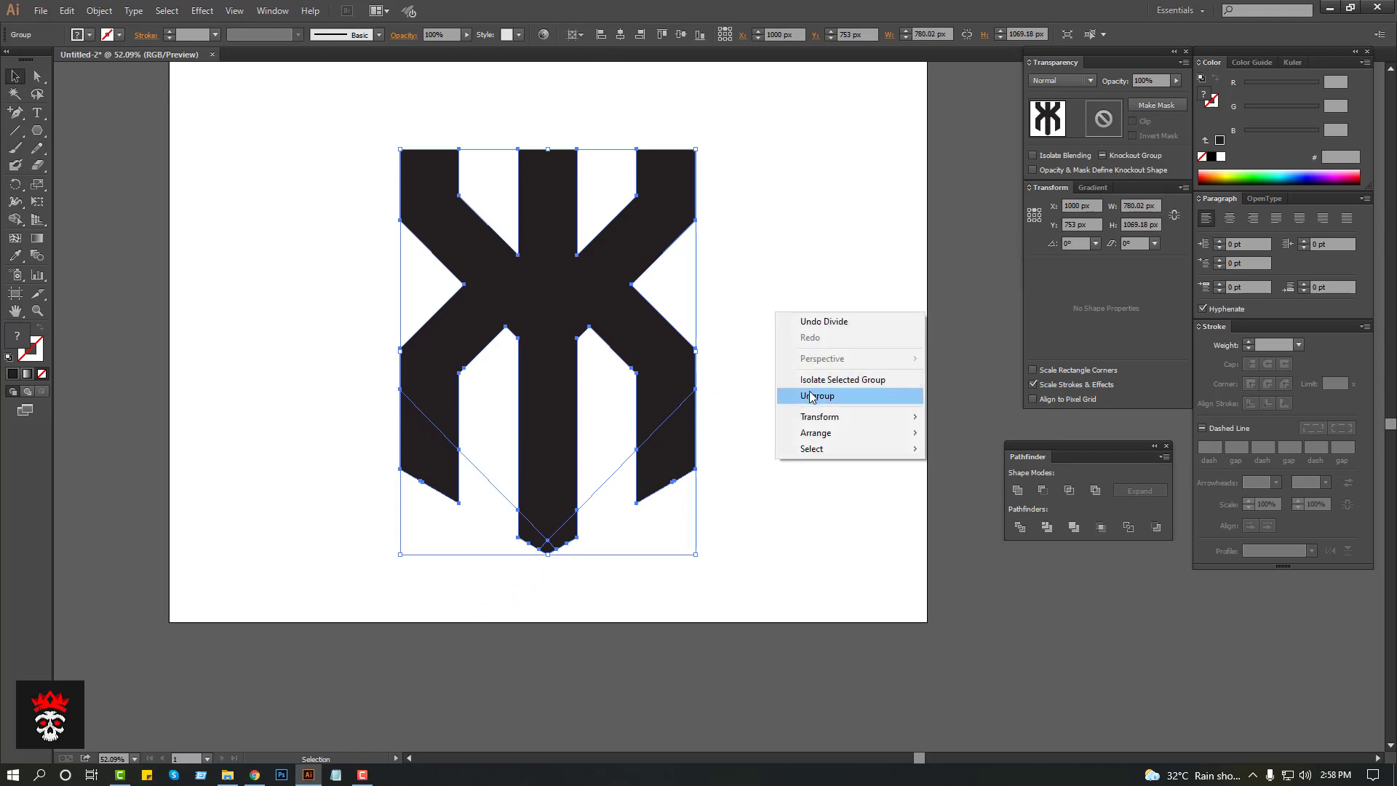
pyautogui.click(822, 396)
# Step: Delete both legs' lower pieces and the slivers beneath the stem
pyautogui.moveTo(375, 463); pyautogui.dragTo(452, 513)
pyautogui.press('Delete')
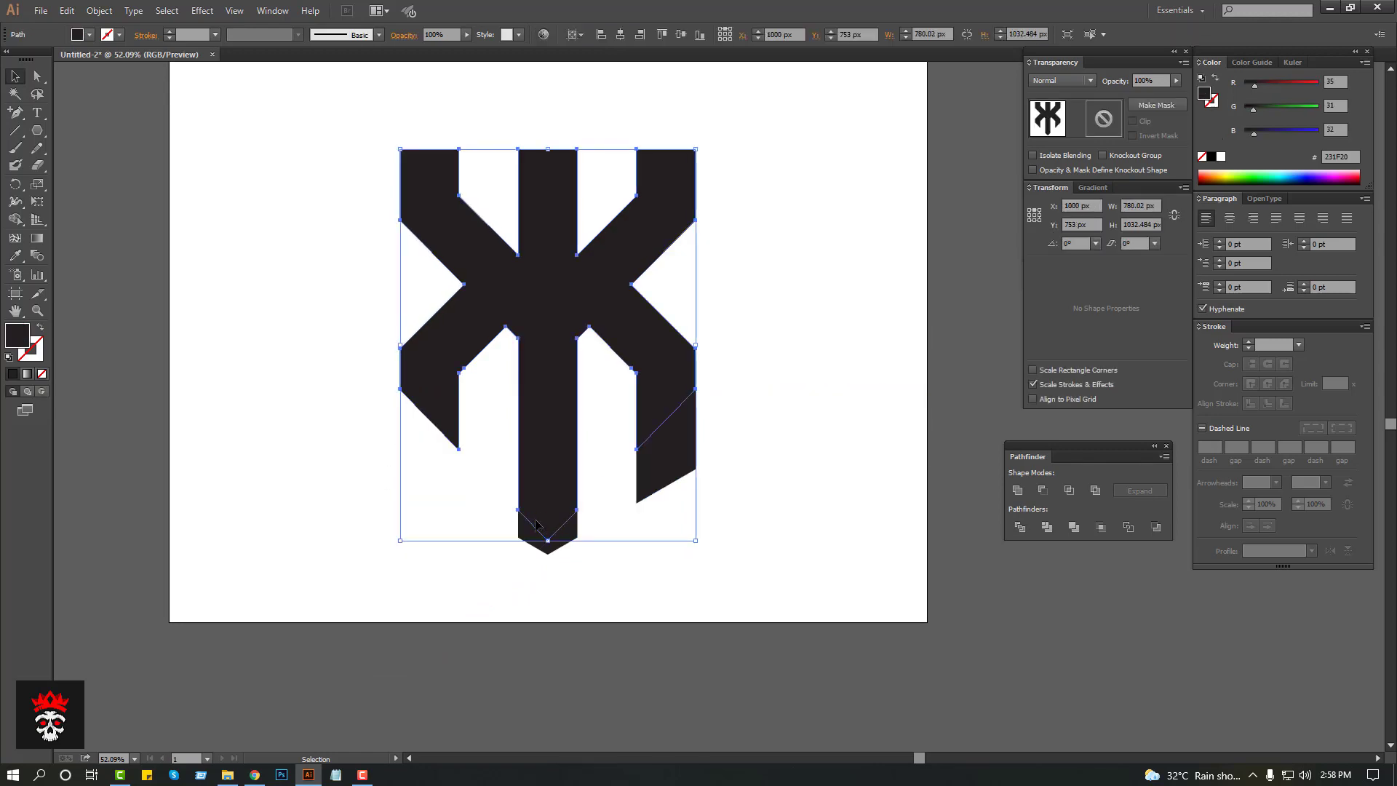
pyautogui.click(527, 531)
pyautogui.press('Delete')
pyautogui.click(547, 551)
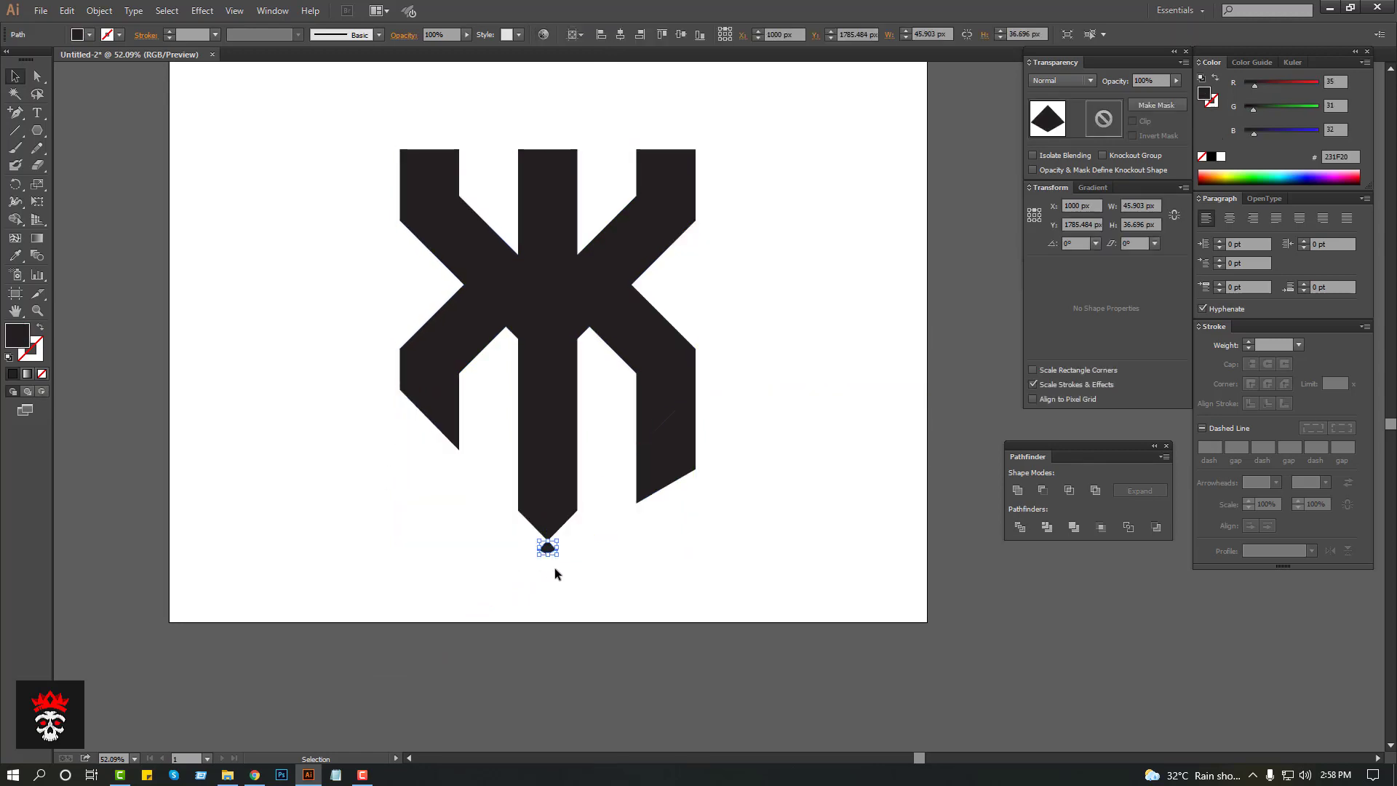
pyautogui.press('Delete')
pyautogui.click(680, 469)
pyautogui.press('Delete')
# Step: Reselect the letter and select leftover cut pieces beside its legs
pyautogui.scroll(1, 701, 484)
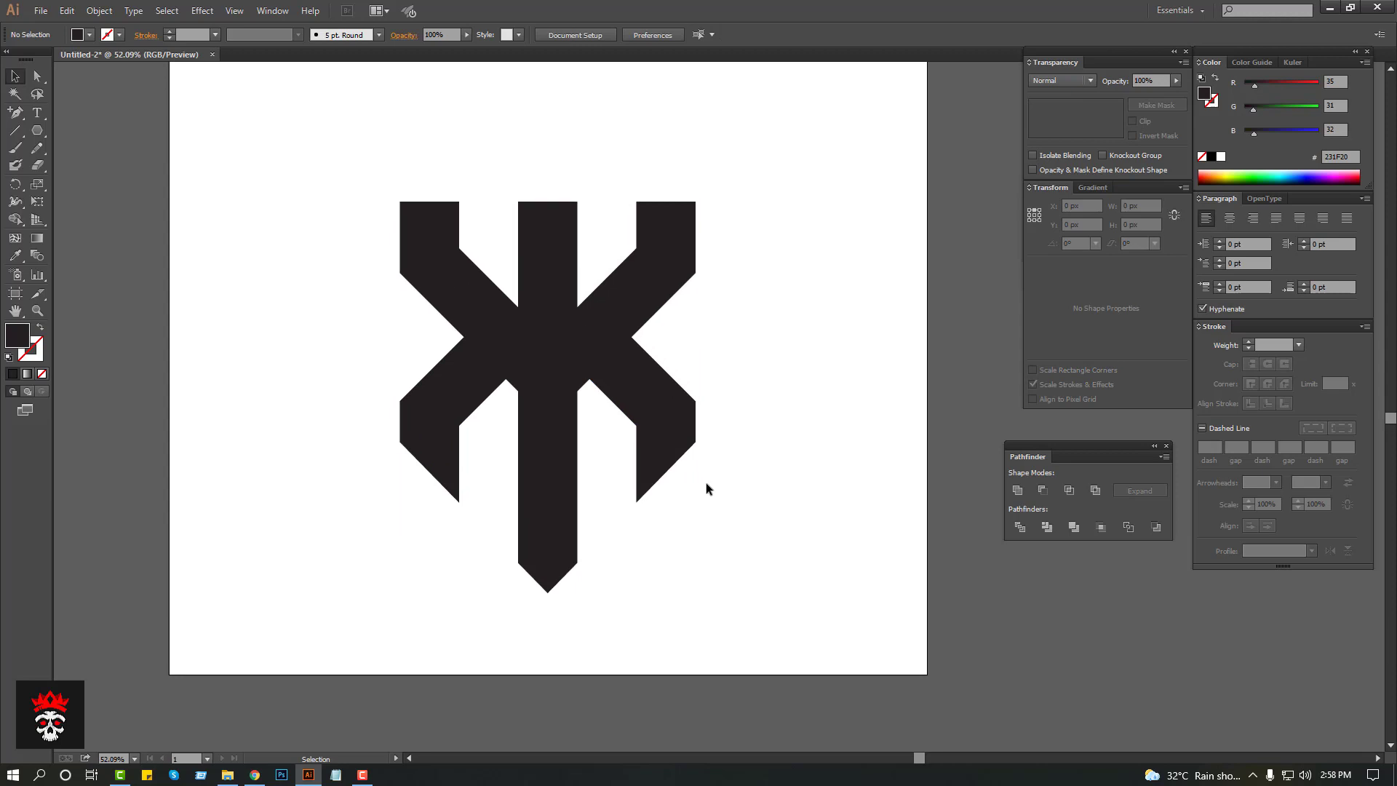
pyautogui.hotkey('ctrl', 'a')
pyautogui.click(370, 134)
pyautogui.click(546, 383)
pyautogui.moveTo(502, 475); pyautogui.dragTo(469, 580)
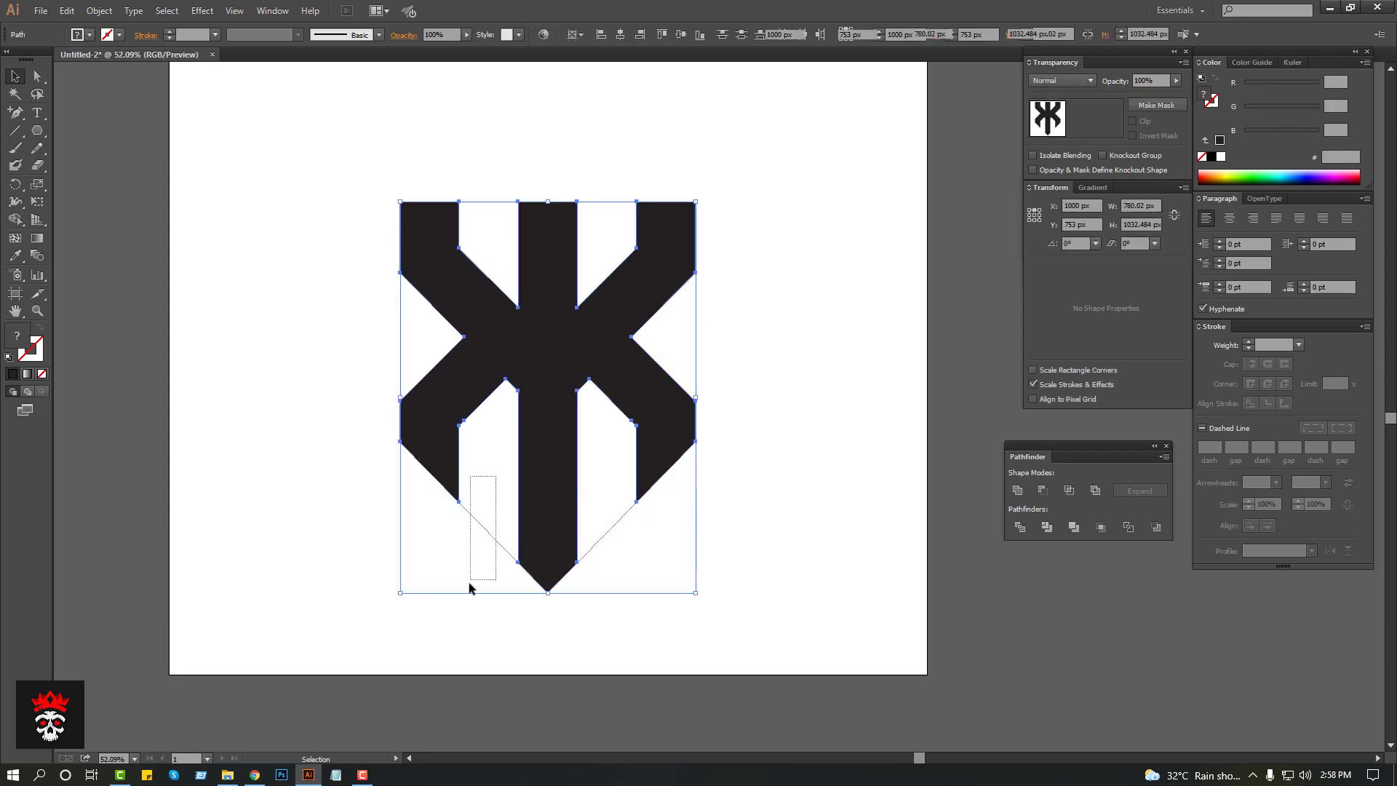
pyautogui.moveTo(596, 480); pyautogui.dragTo(625, 561)
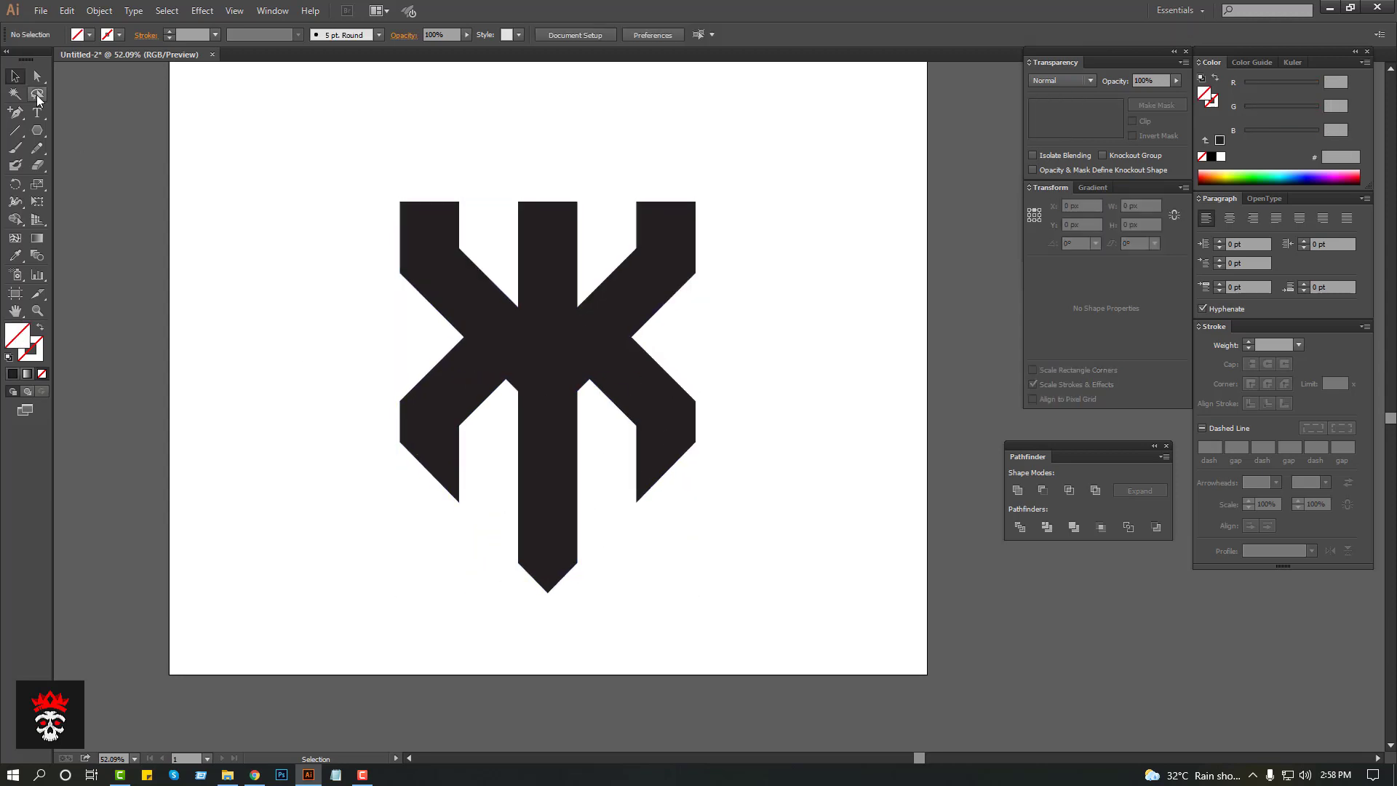
# Step: Draw a five-point shield path over the letter's corners and pointed bottom, filled with its near-black
pyautogui.moveTo(20, 115); pyautogui.dragTo(62, 110)
pyautogui.click(399, 202)
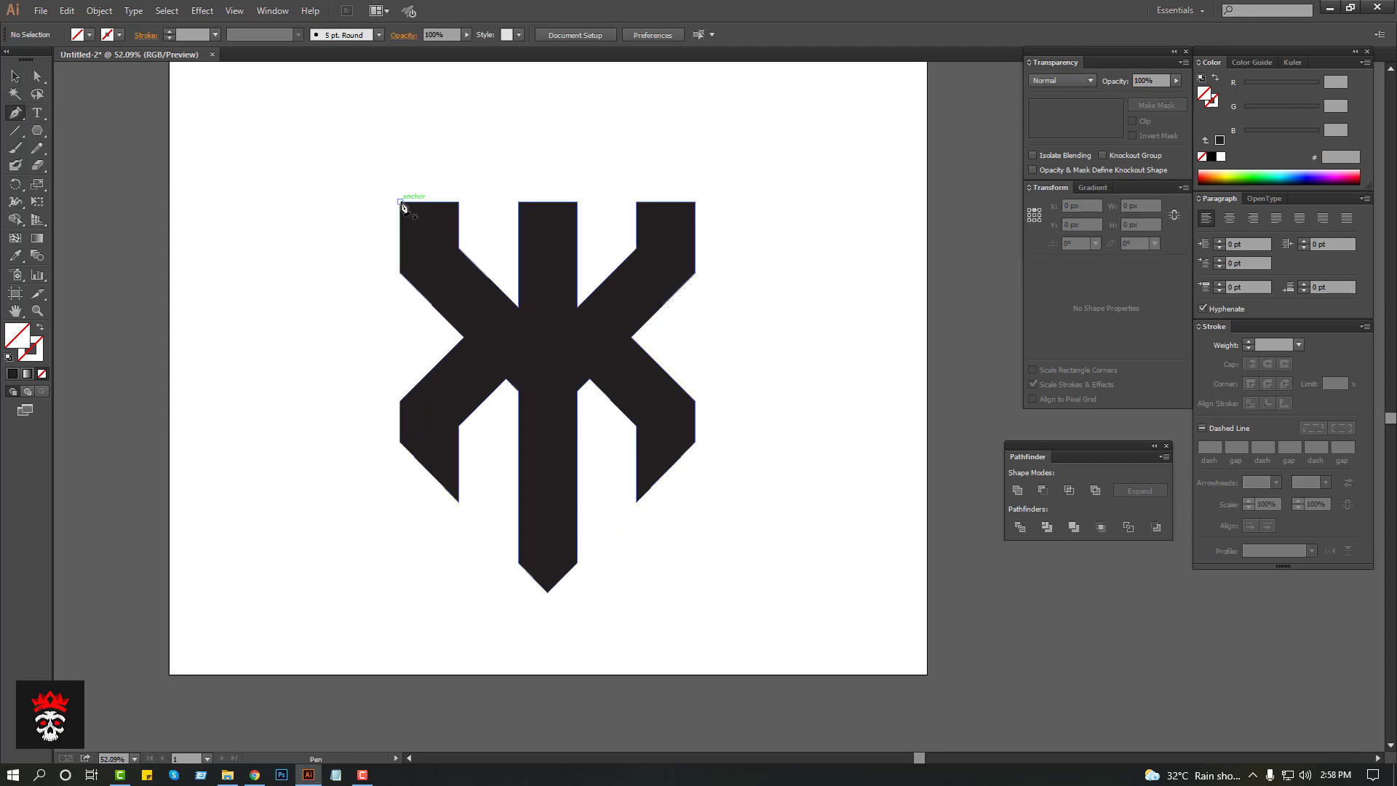
pyautogui.click(695, 202)
pyautogui.click(695, 202)
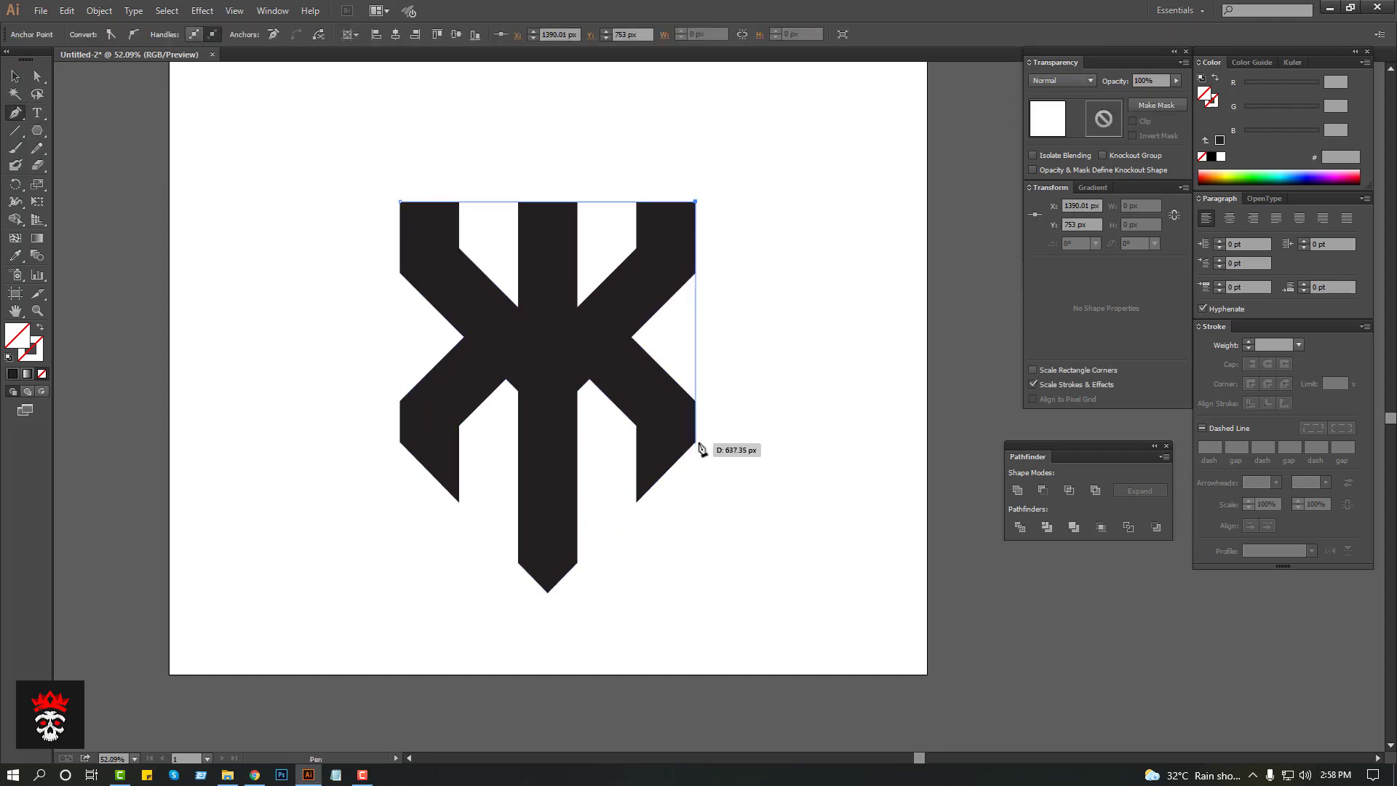
pyautogui.click(696, 441)
pyautogui.click(548, 592)
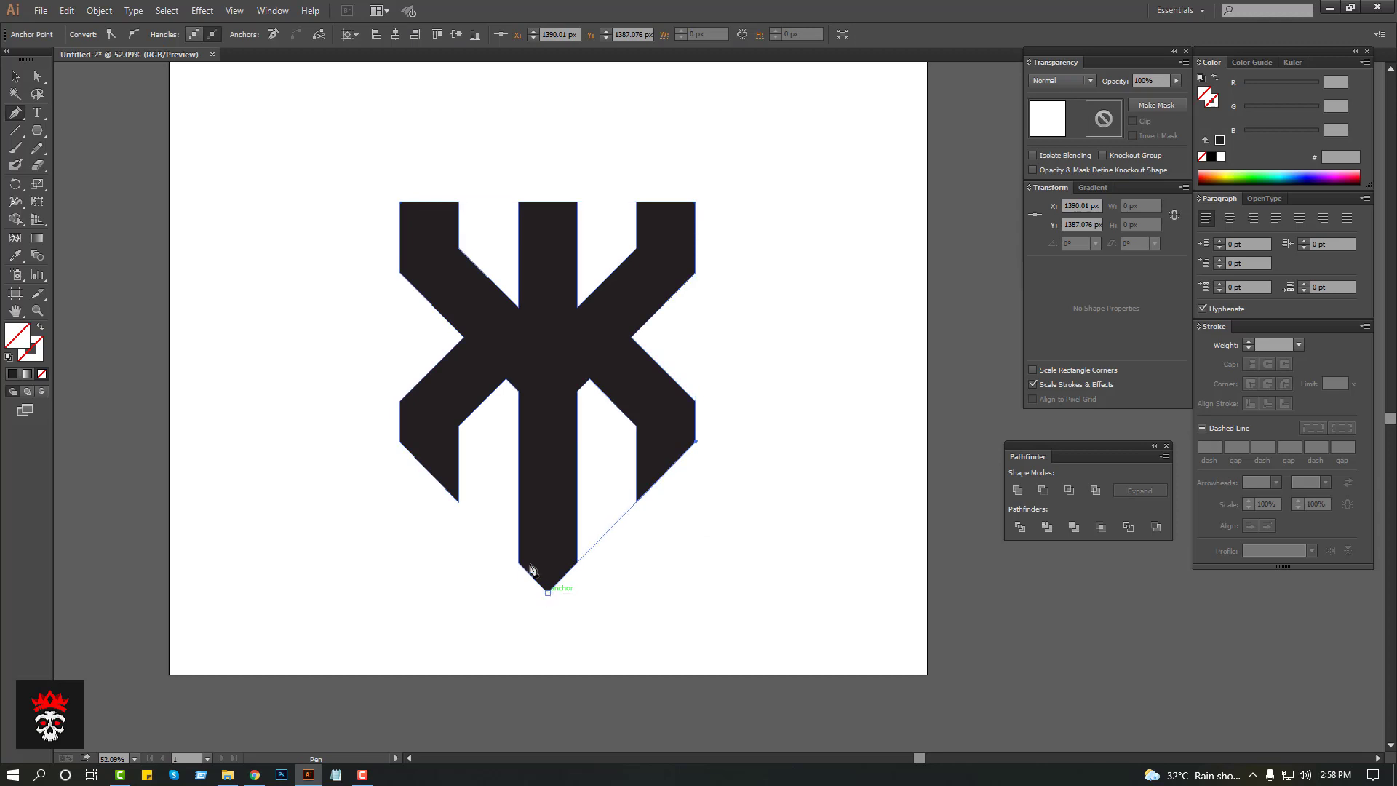
pyautogui.click(400, 441)
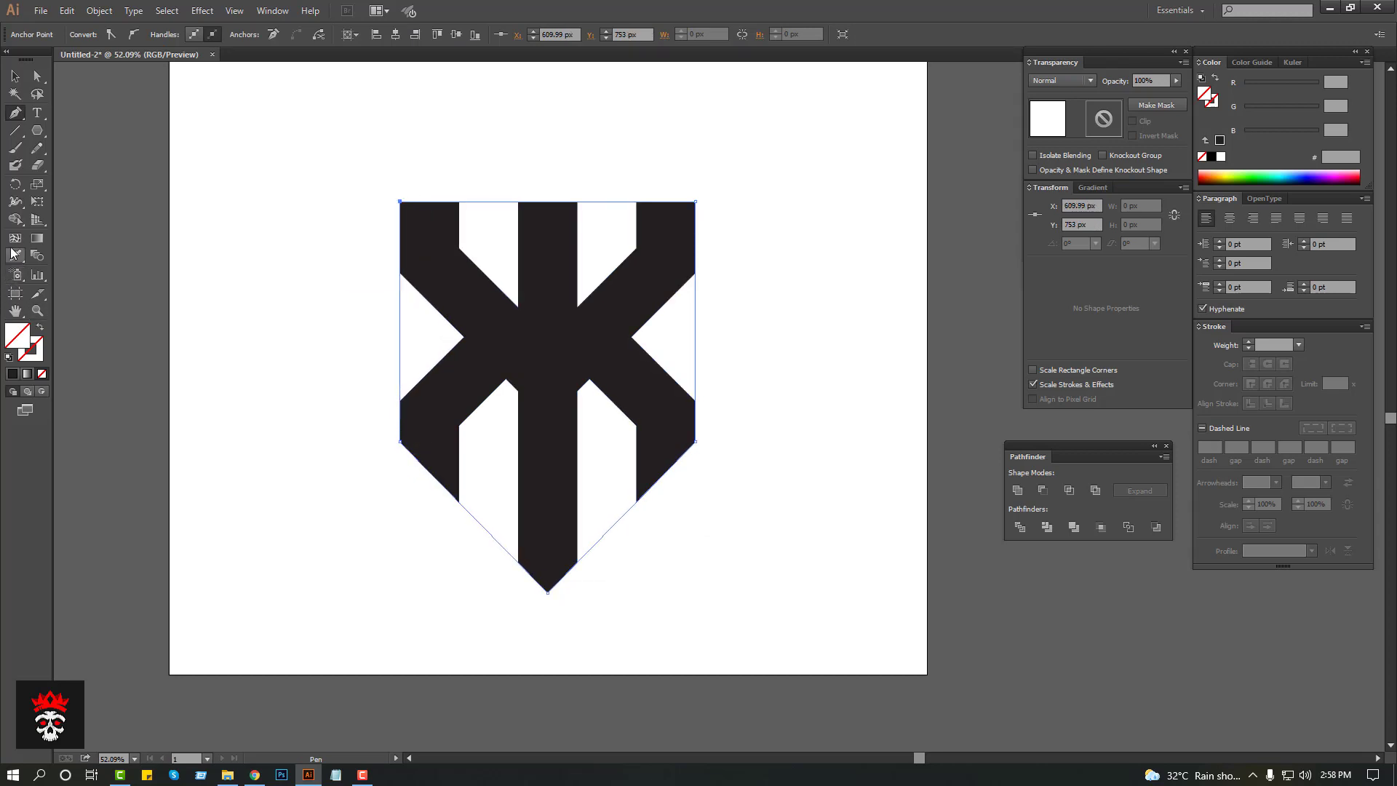
pyautogui.click(440, 230)
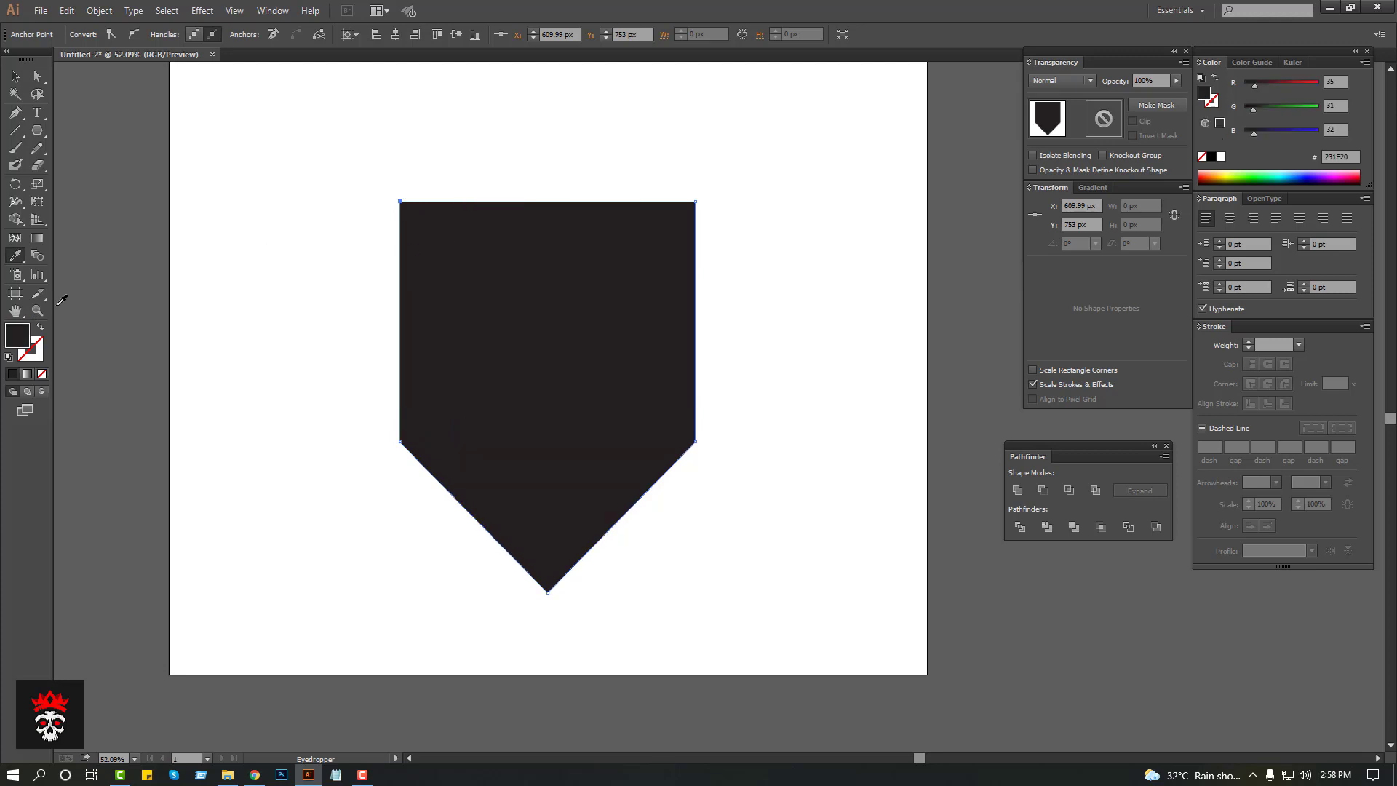
# Step: Send the shield behind the letter and create a slightly larger offset path around it
pyautogui.hotkey('ctrl', 'shift', '[')
pyautogui.click(99, 10)
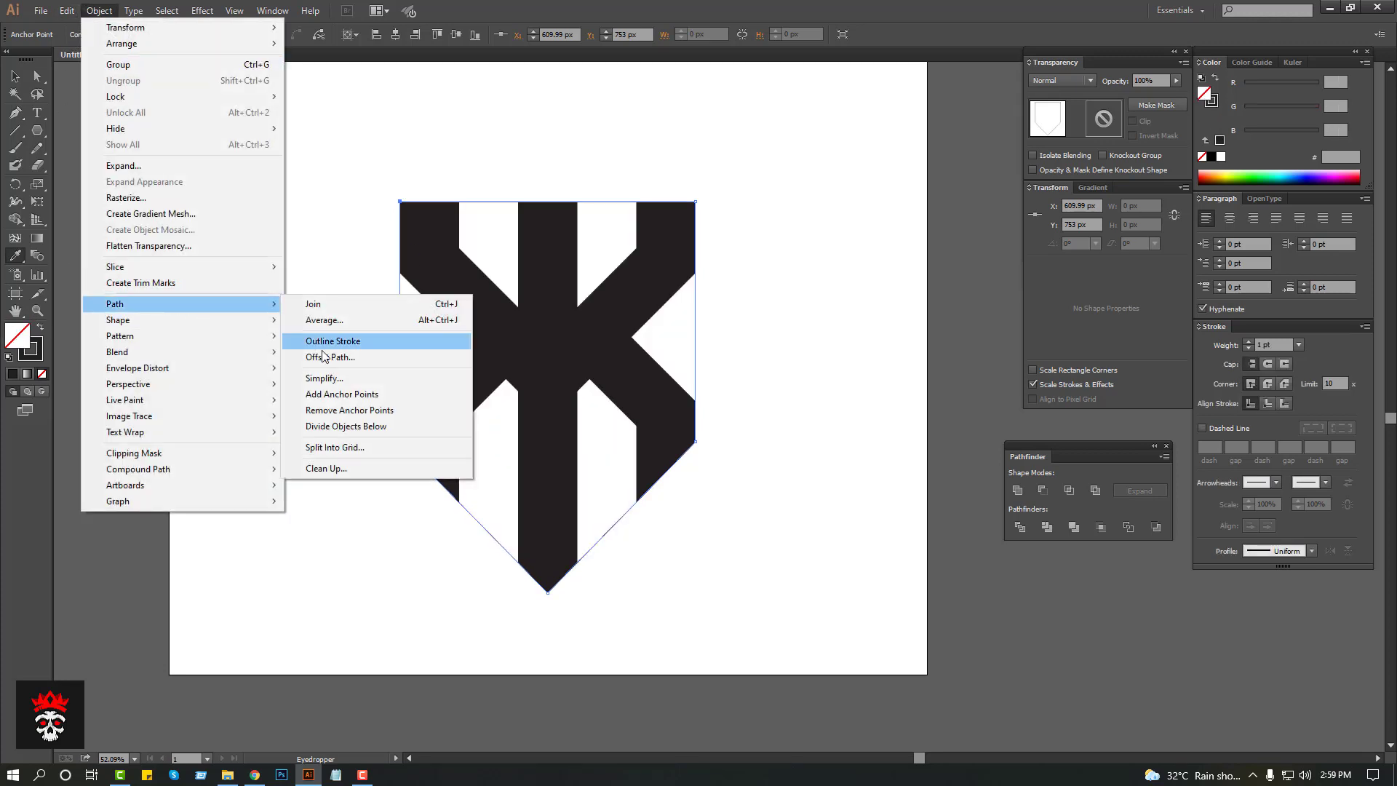
pyautogui.click(371, 355)
pyautogui.click(847, 468)
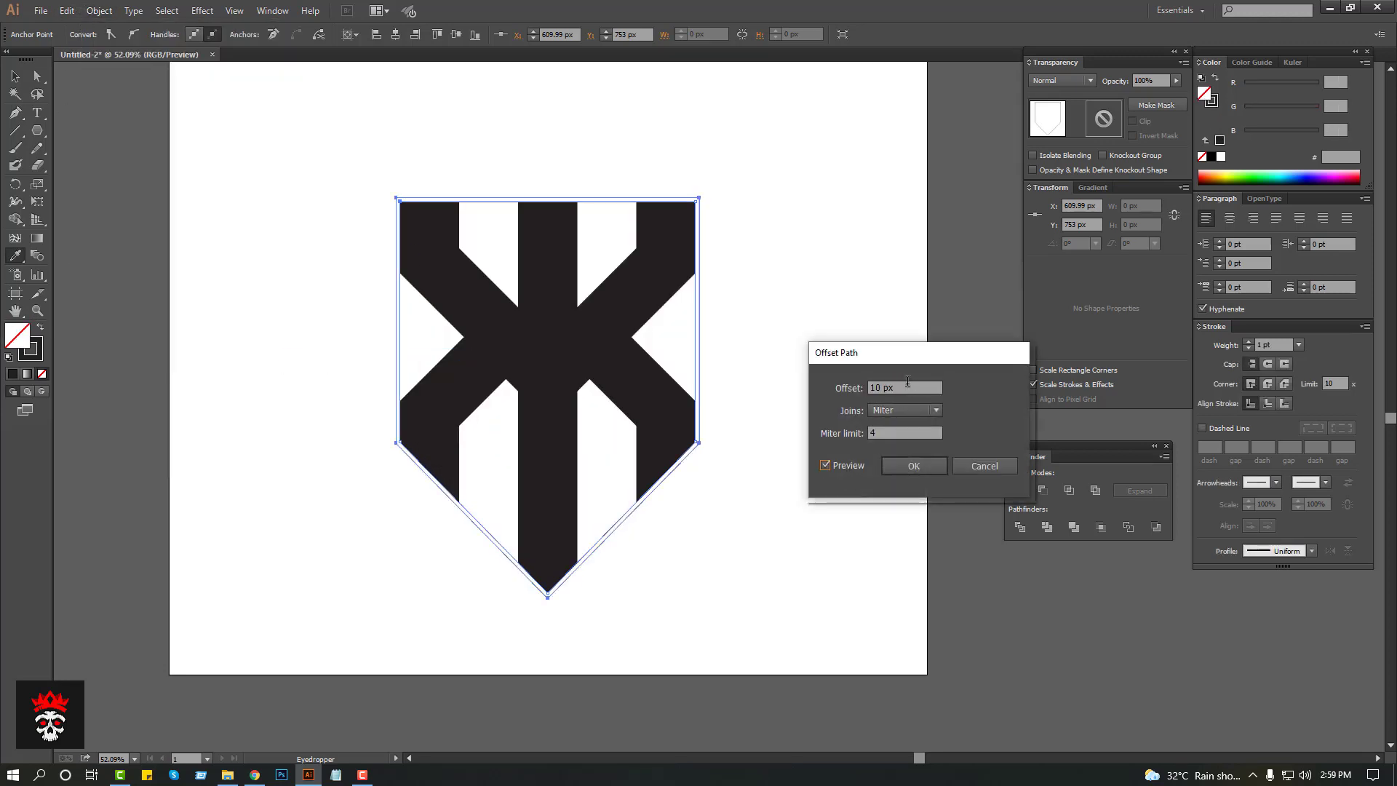
pyautogui.press('Up')
pyautogui.press('Up')
pyautogui.press('Up')
pyautogui.press('Up')
pyautogui.press('Up')
pyautogui.press('Up')
pyautogui.press('Up')
pyautogui.press('Up')
pyautogui.press('Up')
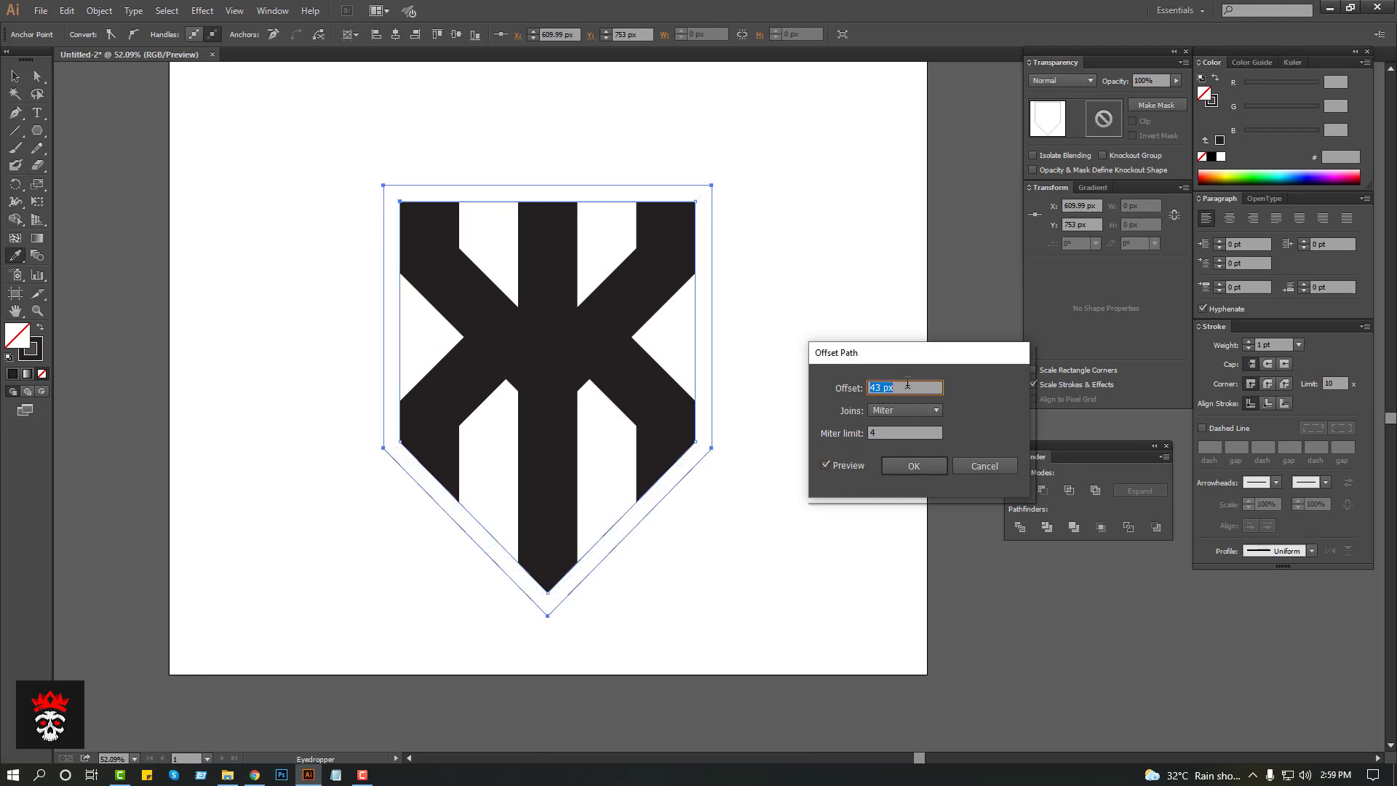
pyautogui.press('Up')
pyautogui.press('Up')
pyautogui.press('Up')
pyautogui.press('Up')
pyautogui.press('Up')
pyautogui.press('Up')
pyautogui.press('Up')
pyautogui.press('Up')
pyautogui.press('Up')
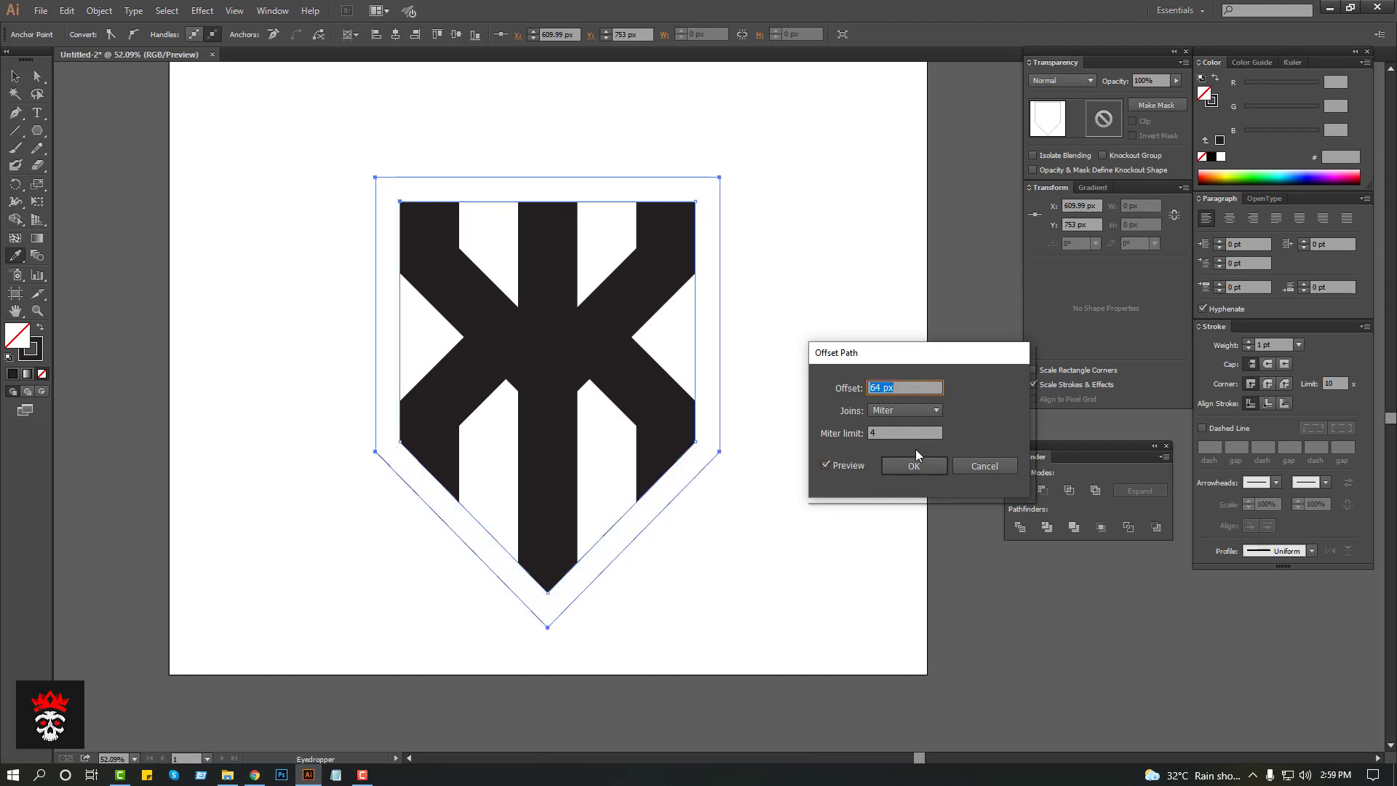
pyautogui.click(915, 463)
# Step: Give the offset shield outline a thick stroke, starting at 17 pt and nudged higher
pyautogui.click(15, 76)
pyautogui.click(345, 261)
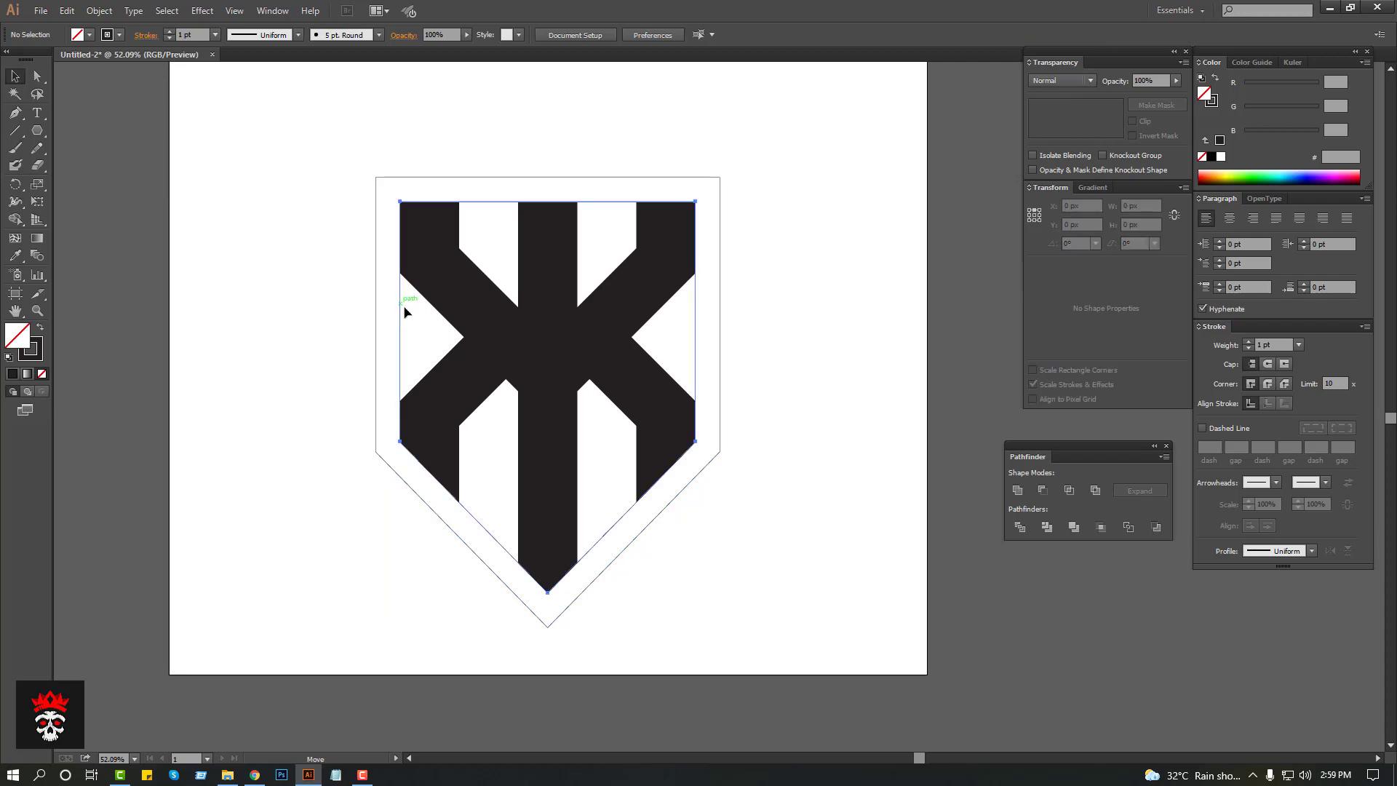
pyautogui.click(375, 219)
pyautogui.click(183, 35)
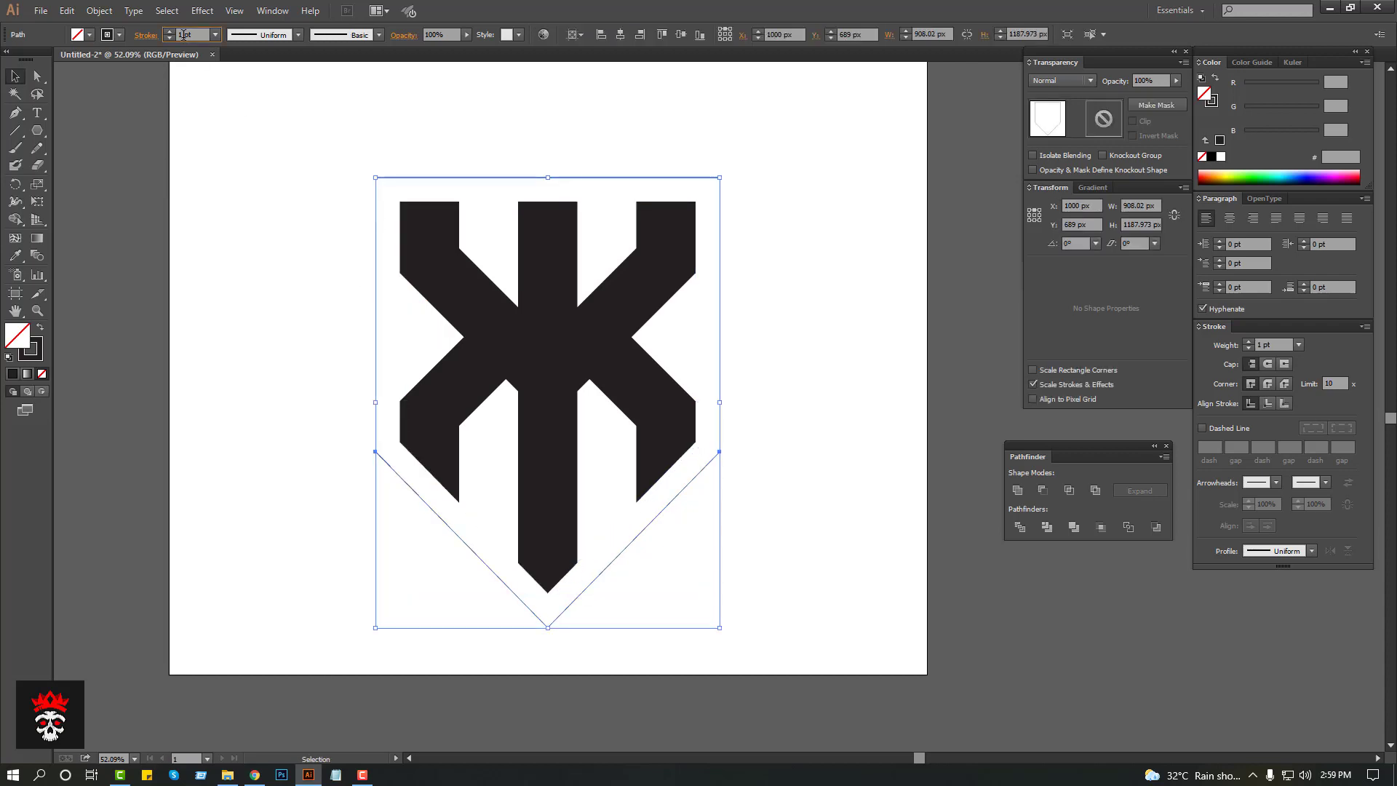
pyautogui.write('17')
pyautogui.press('Return')
pyautogui.press('Up')
pyautogui.press('Up')
pyautogui.press('Up')
pyautogui.press('Up')
pyautogui.press('Up')
pyautogui.press('Up')
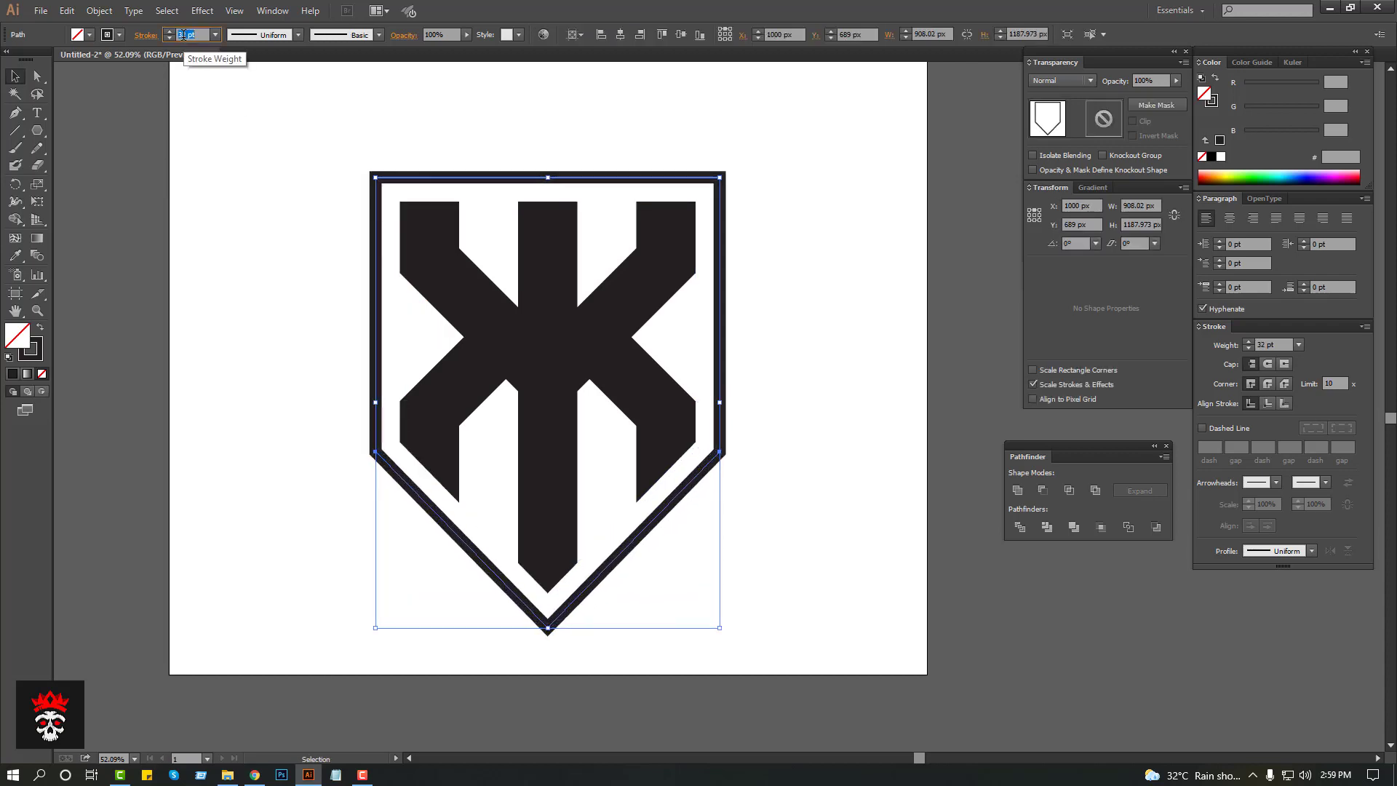
pyautogui.press('Up')
pyautogui.press('Up')
pyautogui.press('Up')
pyautogui.press('Up')
pyautogui.press('Up')
pyautogui.press('Up')
pyautogui.press('Up')
pyautogui.press('Up')
pyautogui.press('Up')
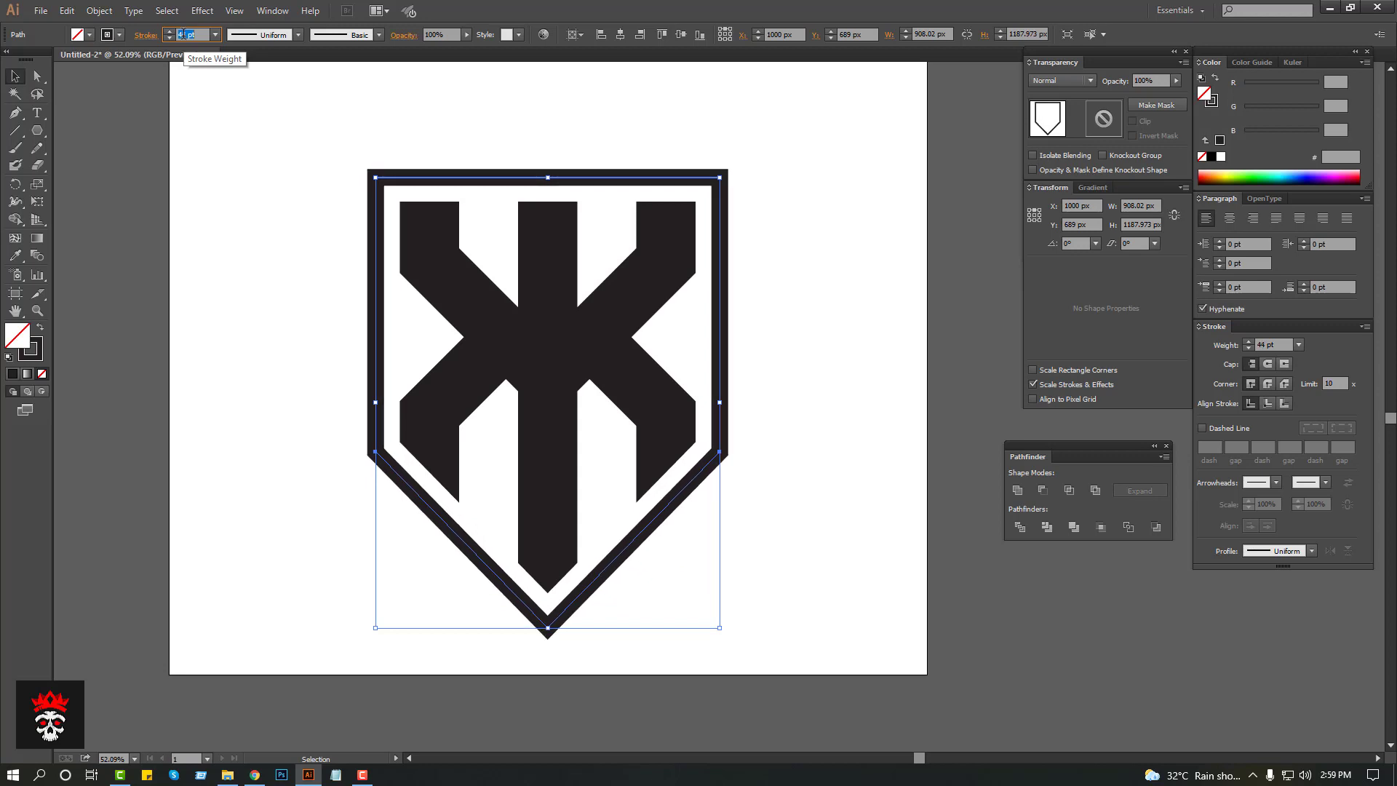
pyautogui.press('Up')
pyautogui.press('Up')
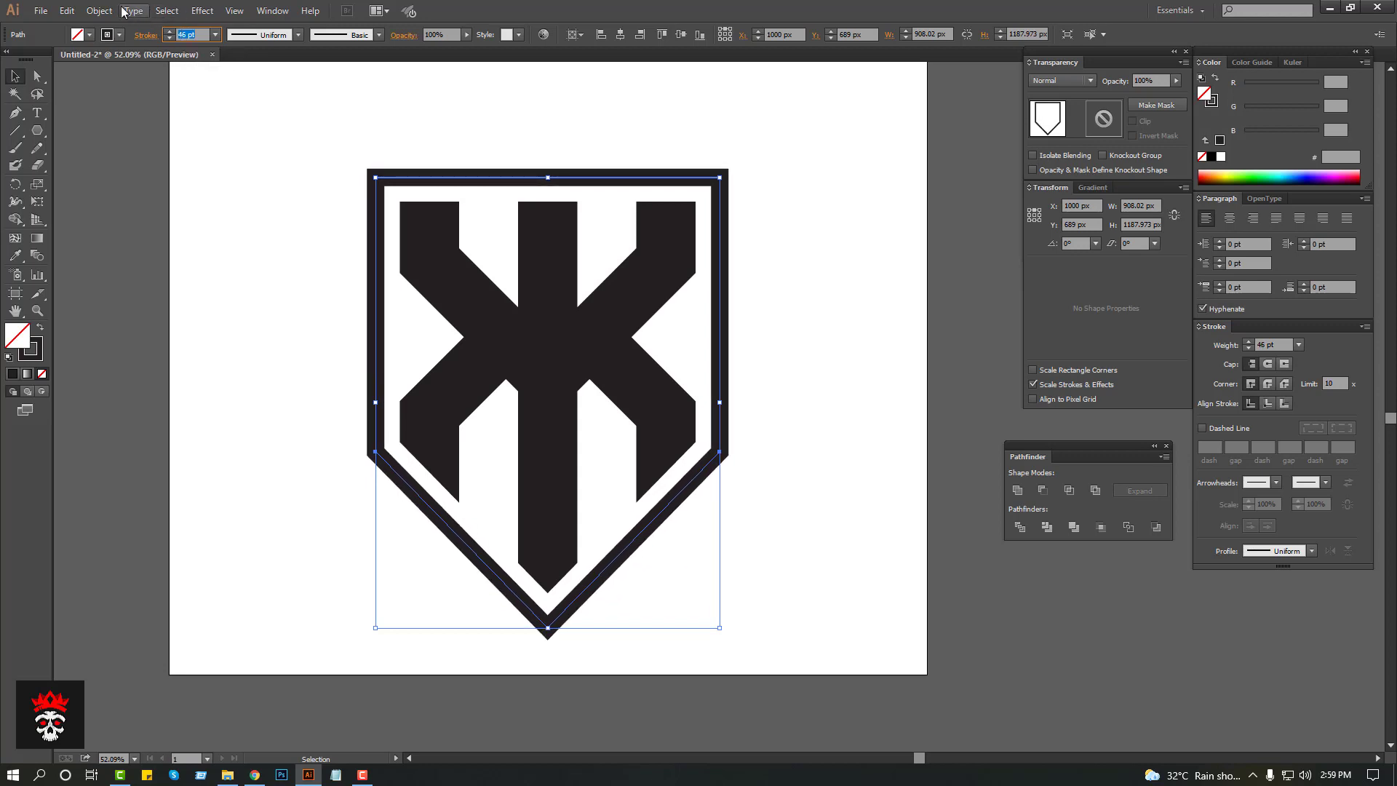
# Step: Expand the border stroke into a solid filled shield shape
pyautogui.click(99, 11)
pyautogui.click(116, 161)
pyautogui.click(657, 462)
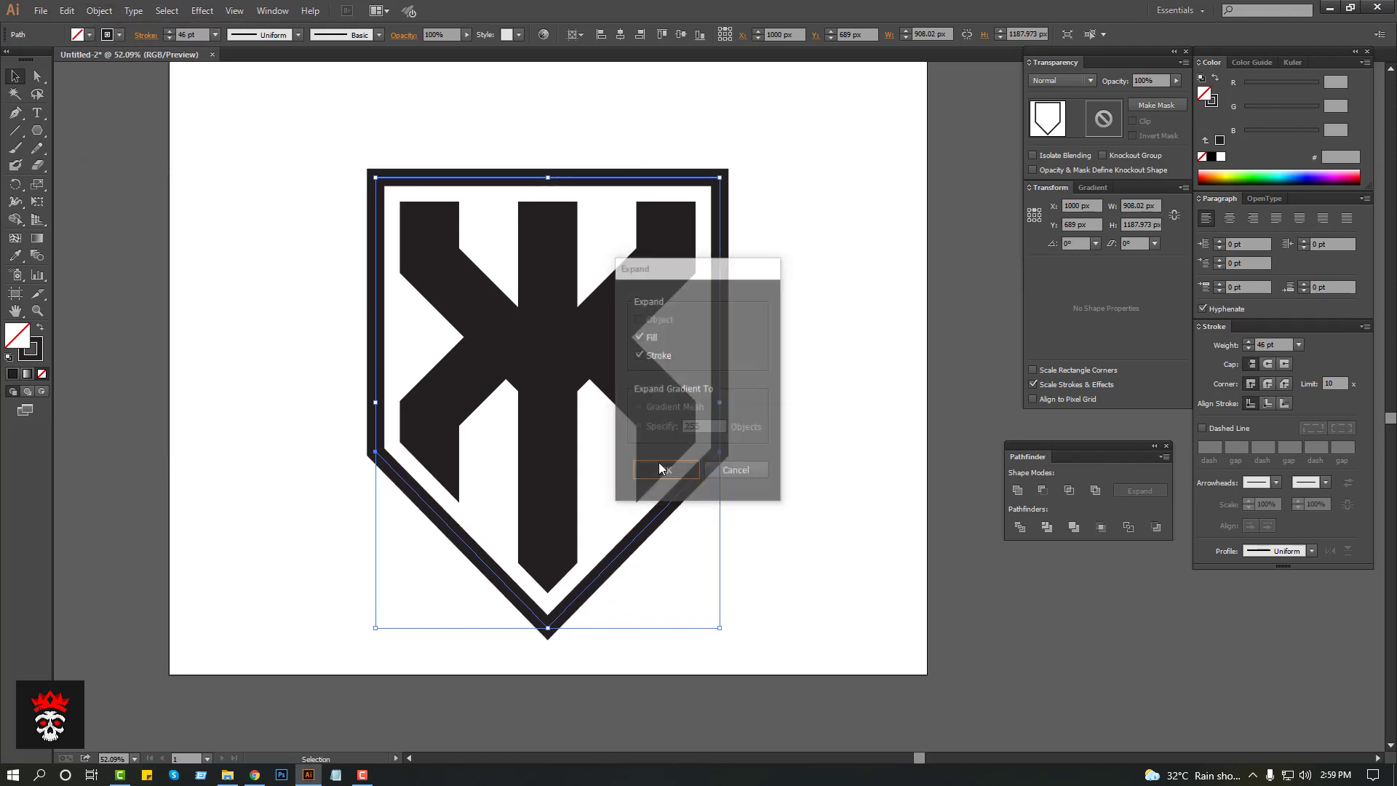
pyautogui.click(281, 187)
pyautogui.moveTo(281, 187); pyautogui.dragTo(280, 217)
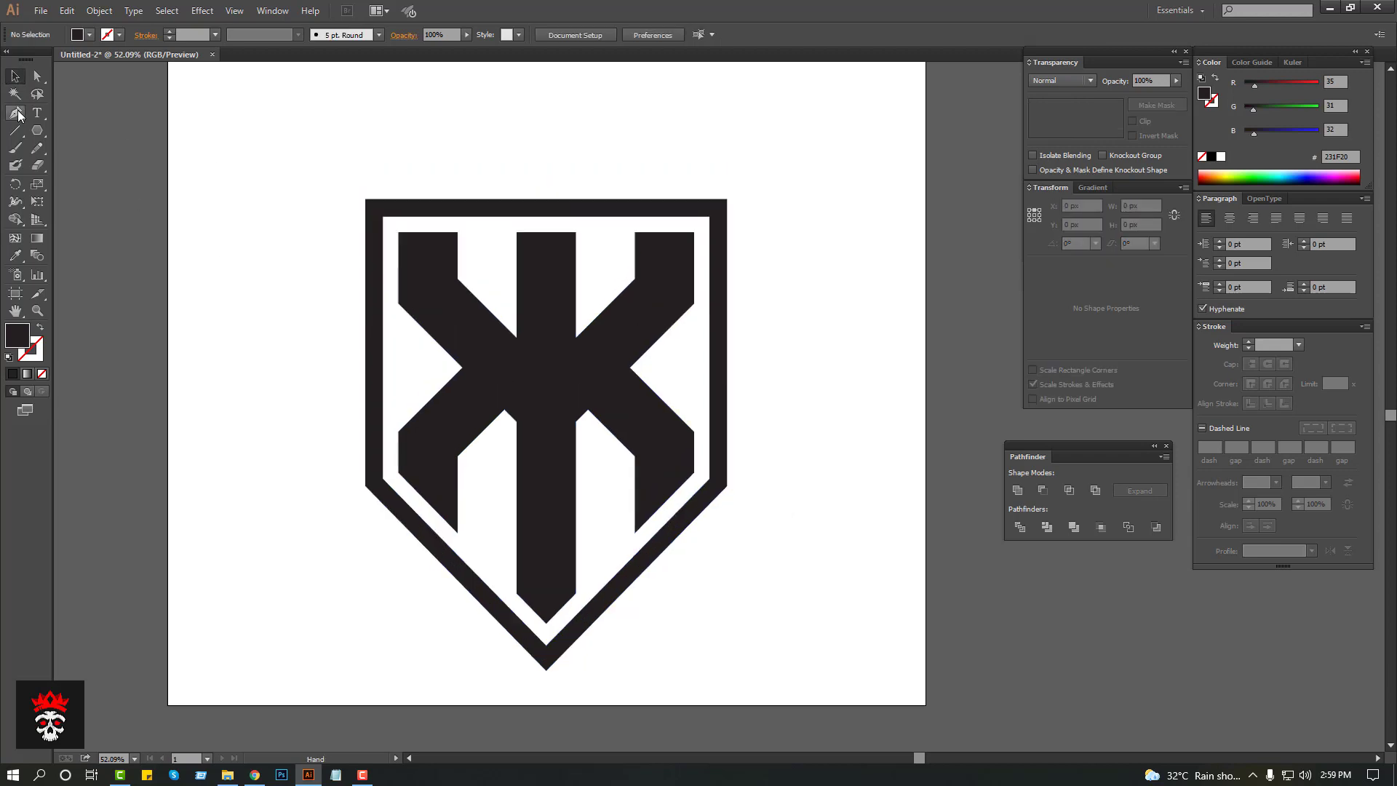
# Step: Start the half-crown above the shield with its top point and first peak, undoing an overshoot
pyautogui.click(547, 188)
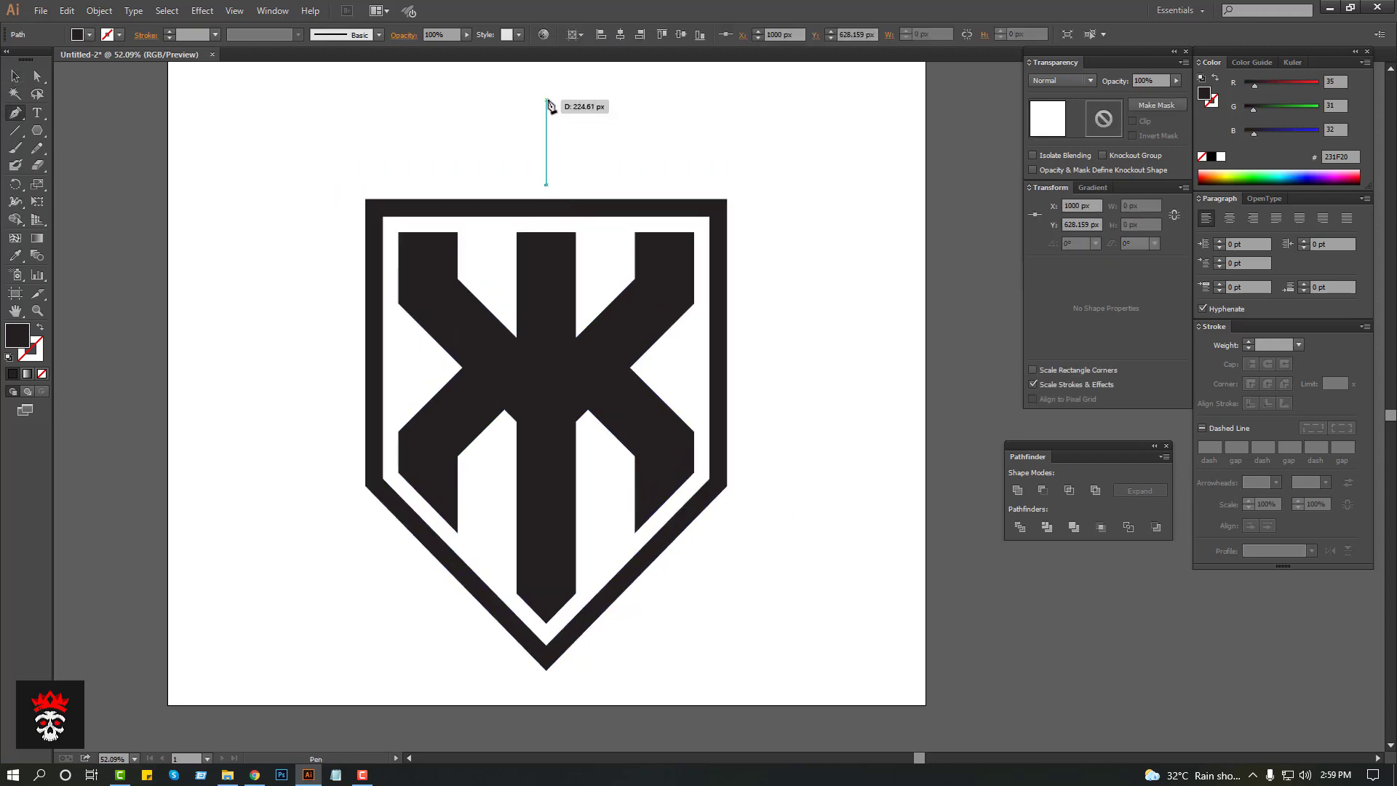
pyautogui.moveTo(546, 94); pyautogui.dragTo(554, 215)
pyautogui.click(553, 95)
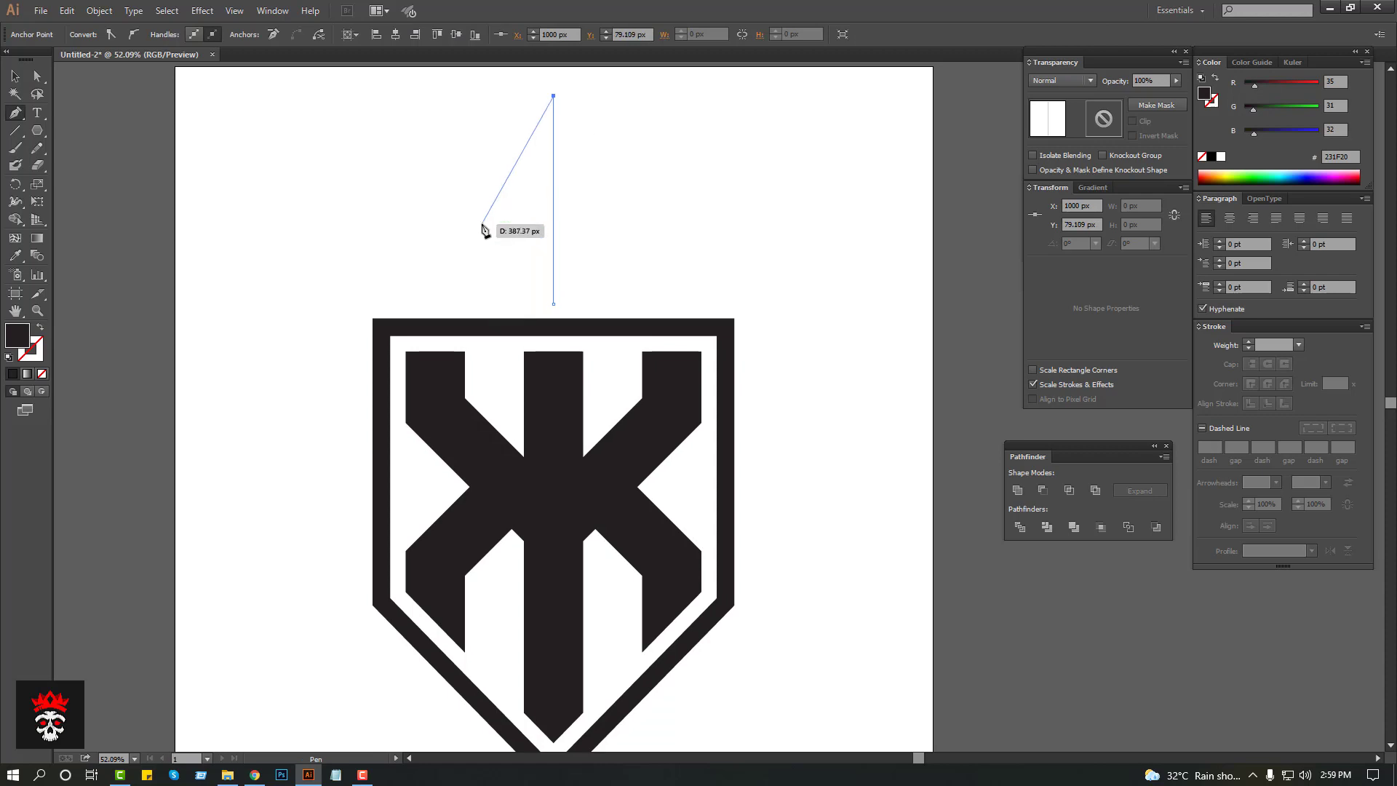
pyautogui.click(481, 222)
pyautogui.click(432, 149)
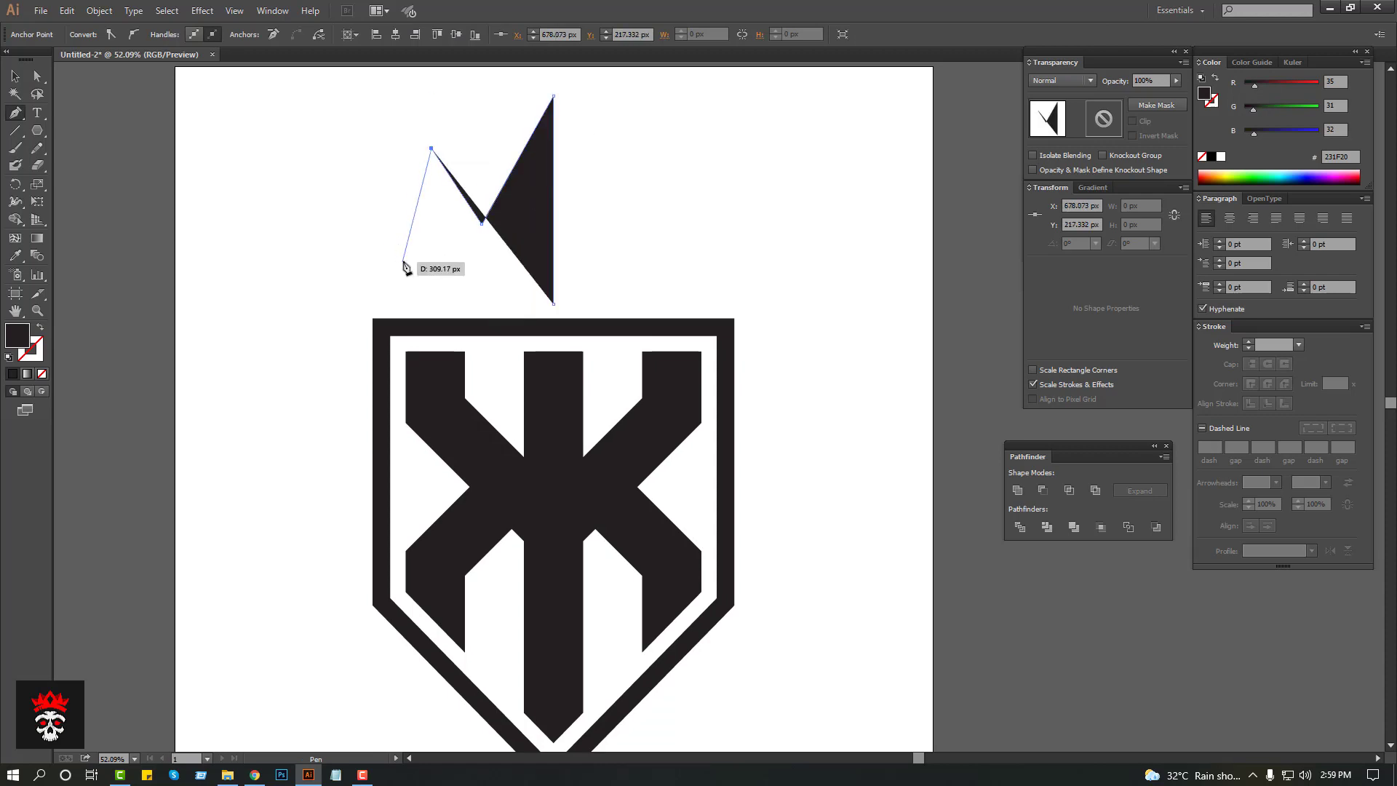
pyautogui.click(405, 245)
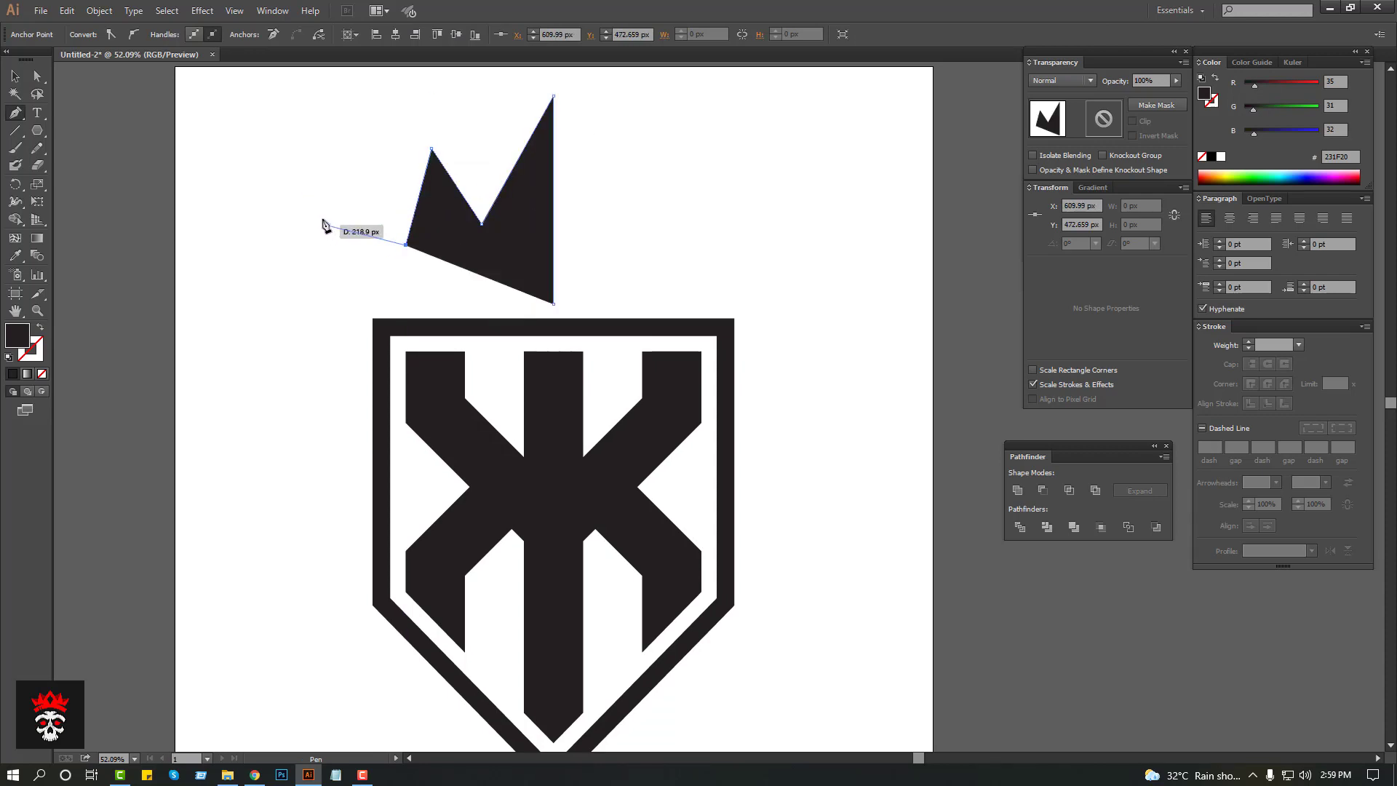
pyautogui.hotkey('ctrl', 'z')
pyautogui.hotkey('ctrl', 'z')
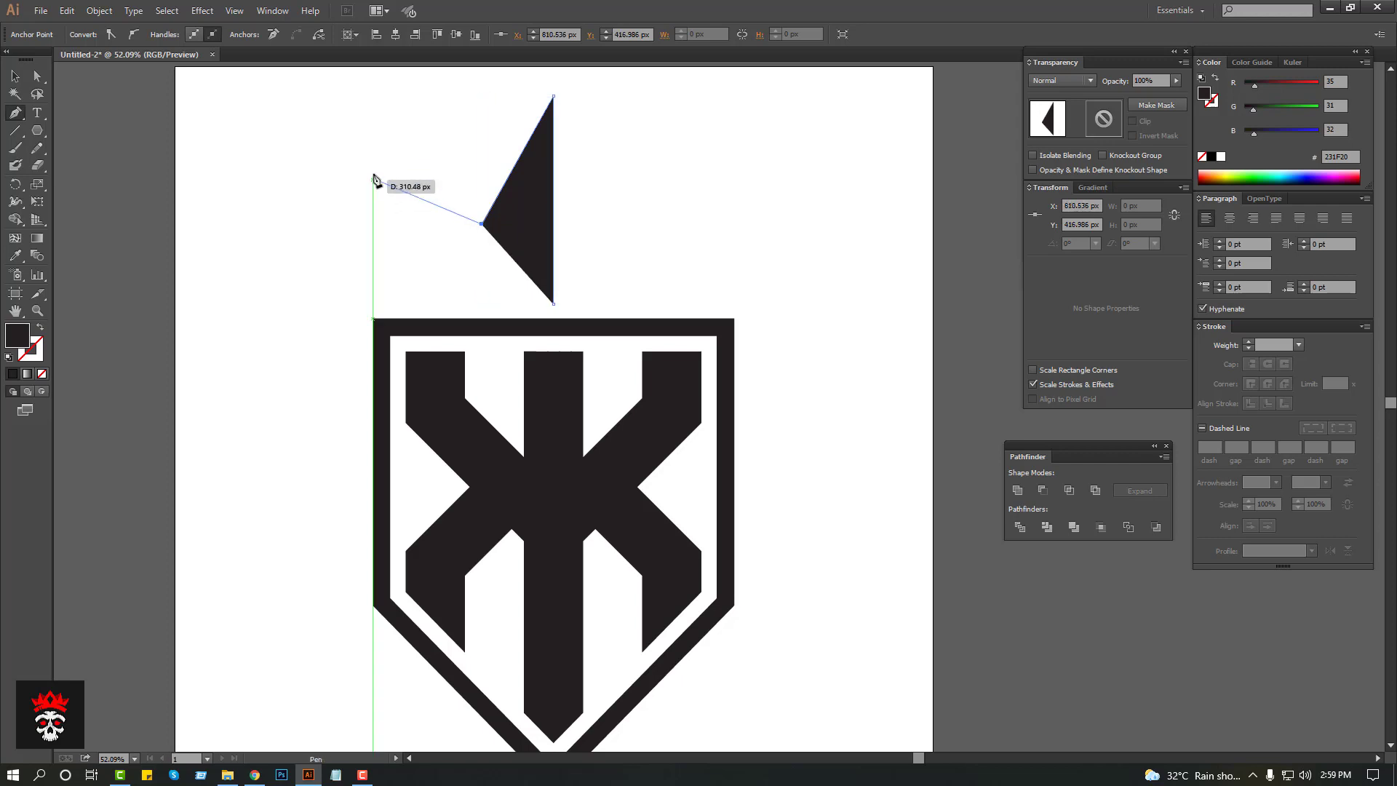
# Step: Continue the half-crown left through peaks and valleys to its bottom-left corner and close it
pyautogui.click(390, 173)
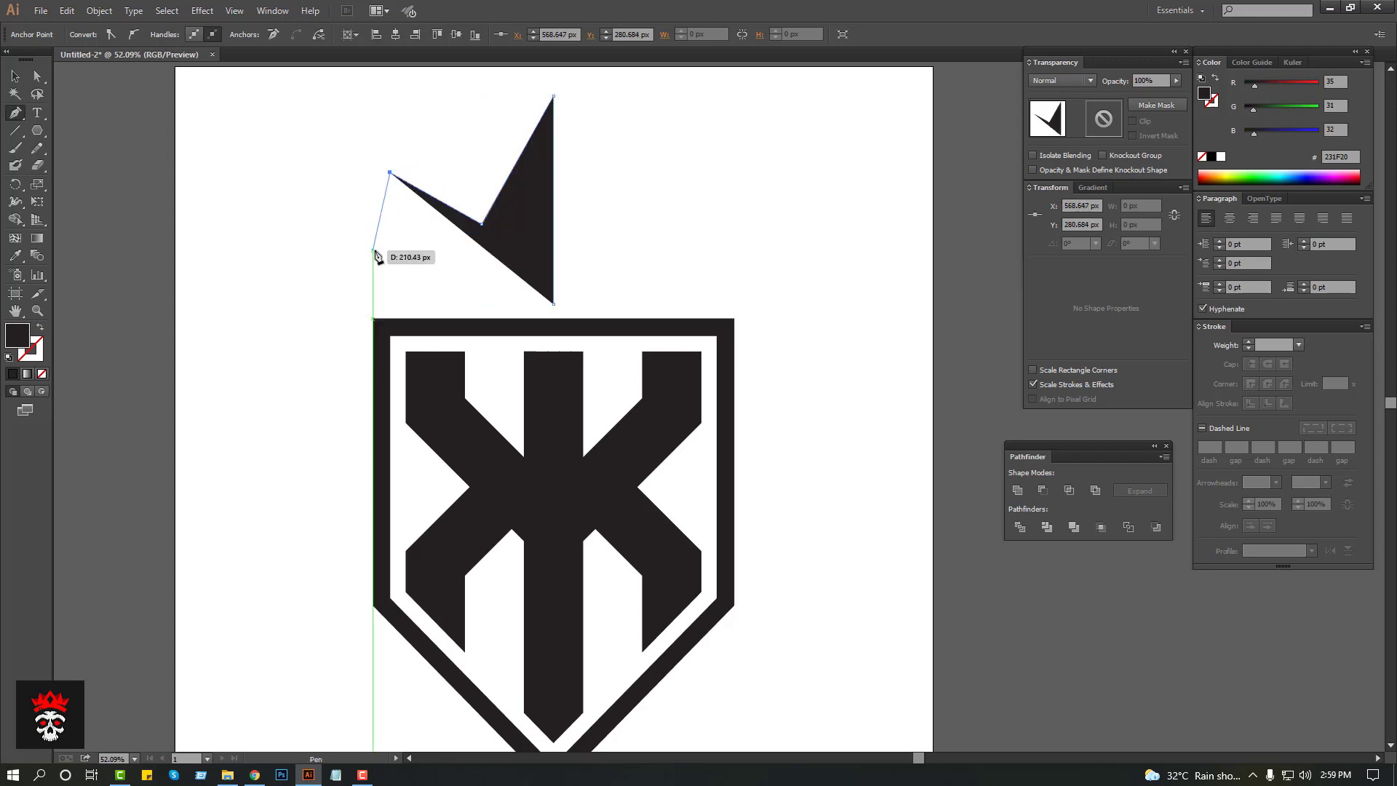
pyautogui.hotkey('ctrl', 'z')
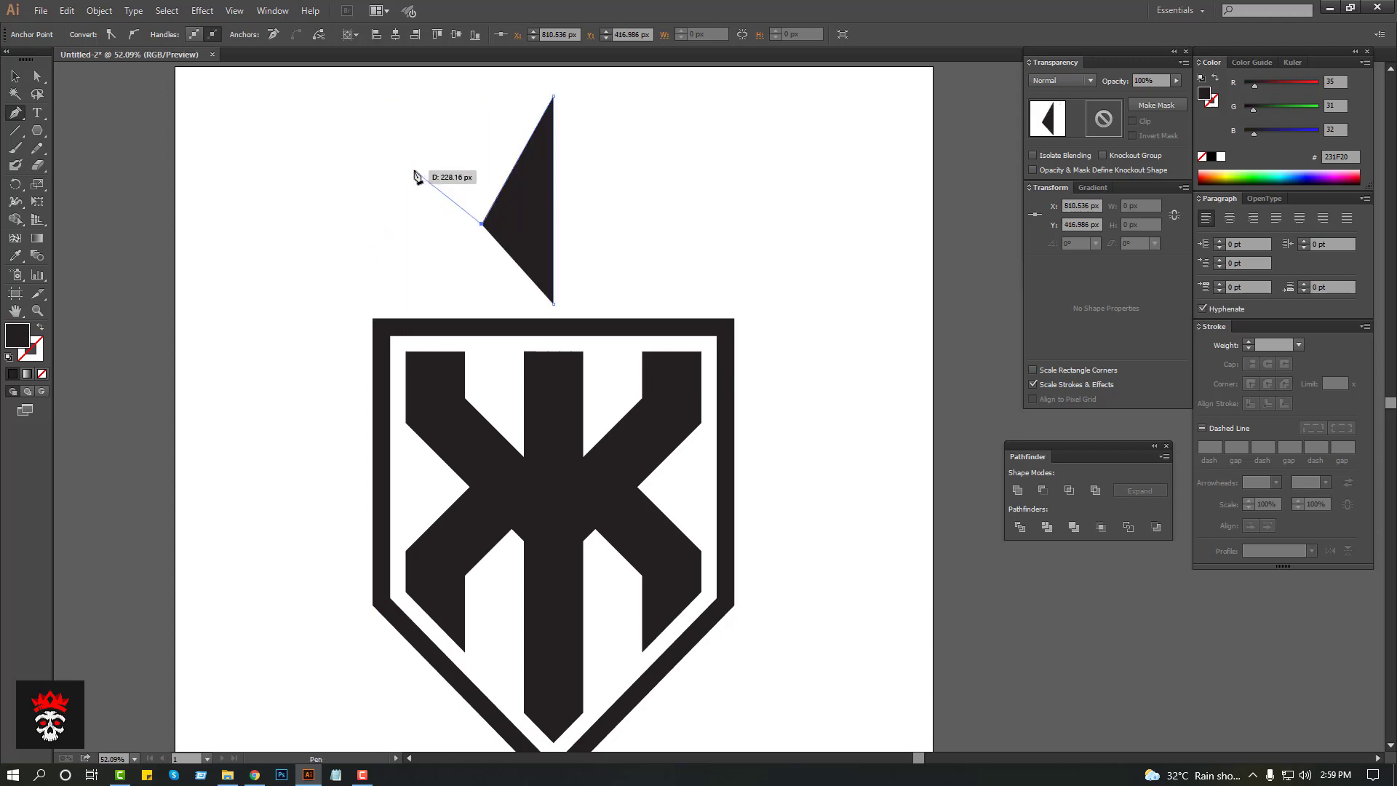
pyautogui.click(414, 171)
pyautogui.click(382, 235)
pyautogui.click(329, 219)
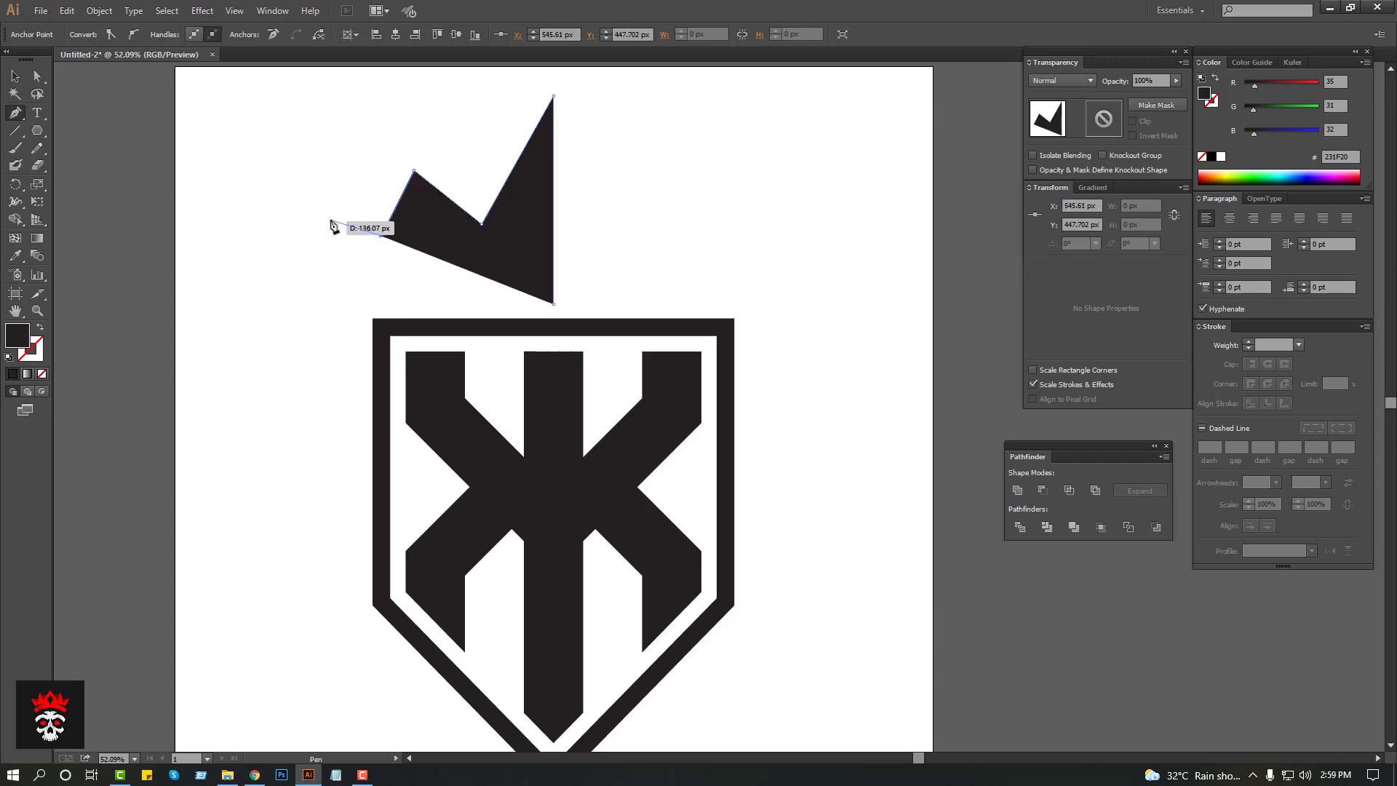
pyautogui.click(346, 304)
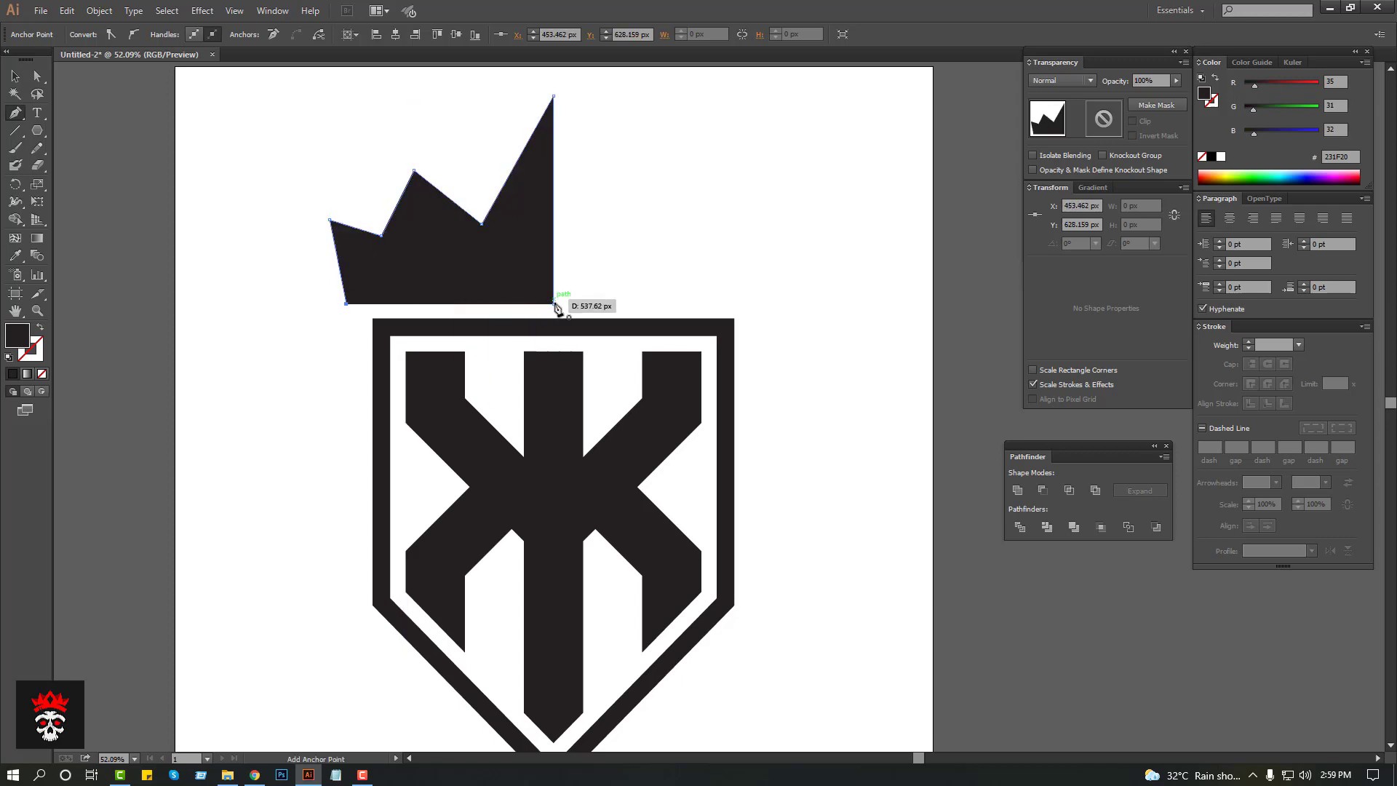
pyautogui.click(15, 75)
# Step: Nudge three crown points right and raise the crown's middle peak up and right
pyautogui.click(408, 146)
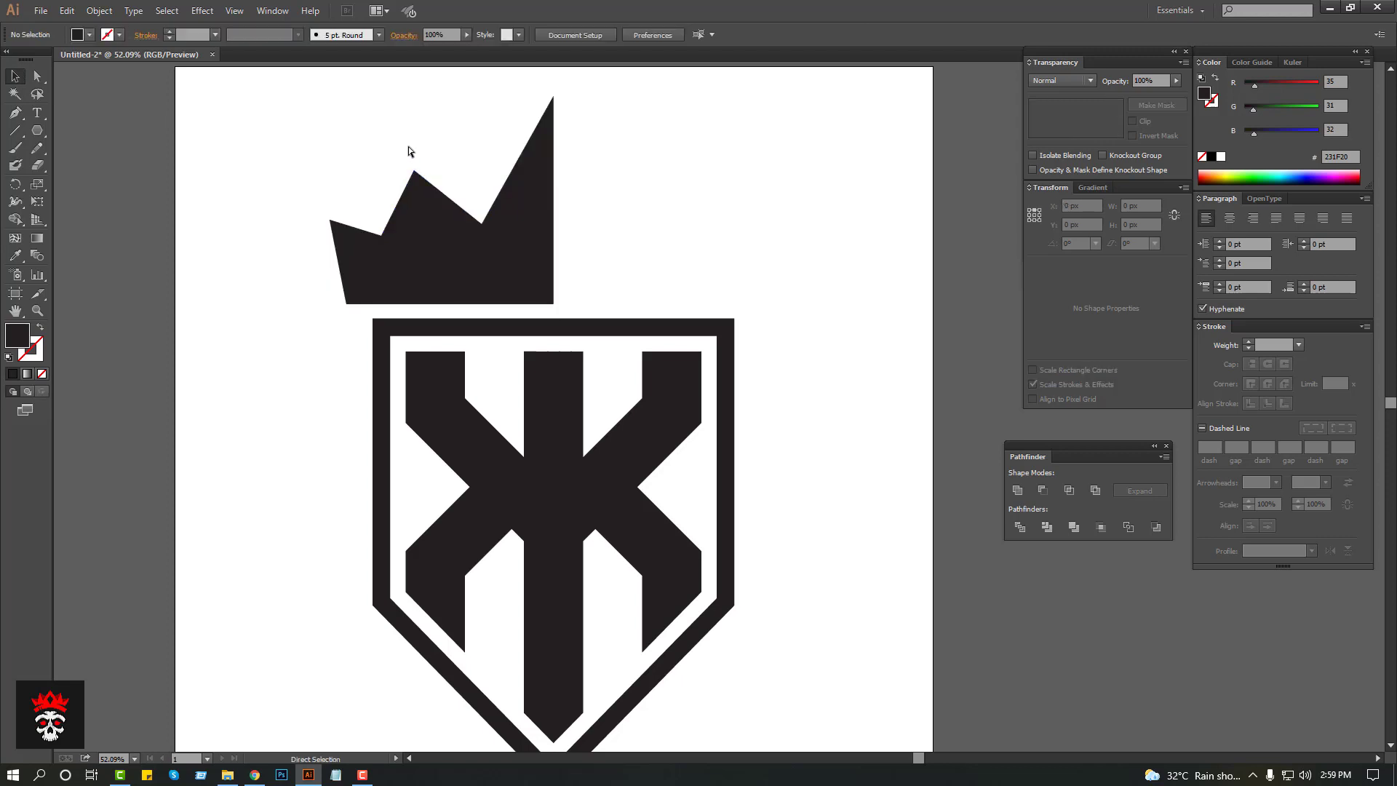
pyautogui.click(414, 171)
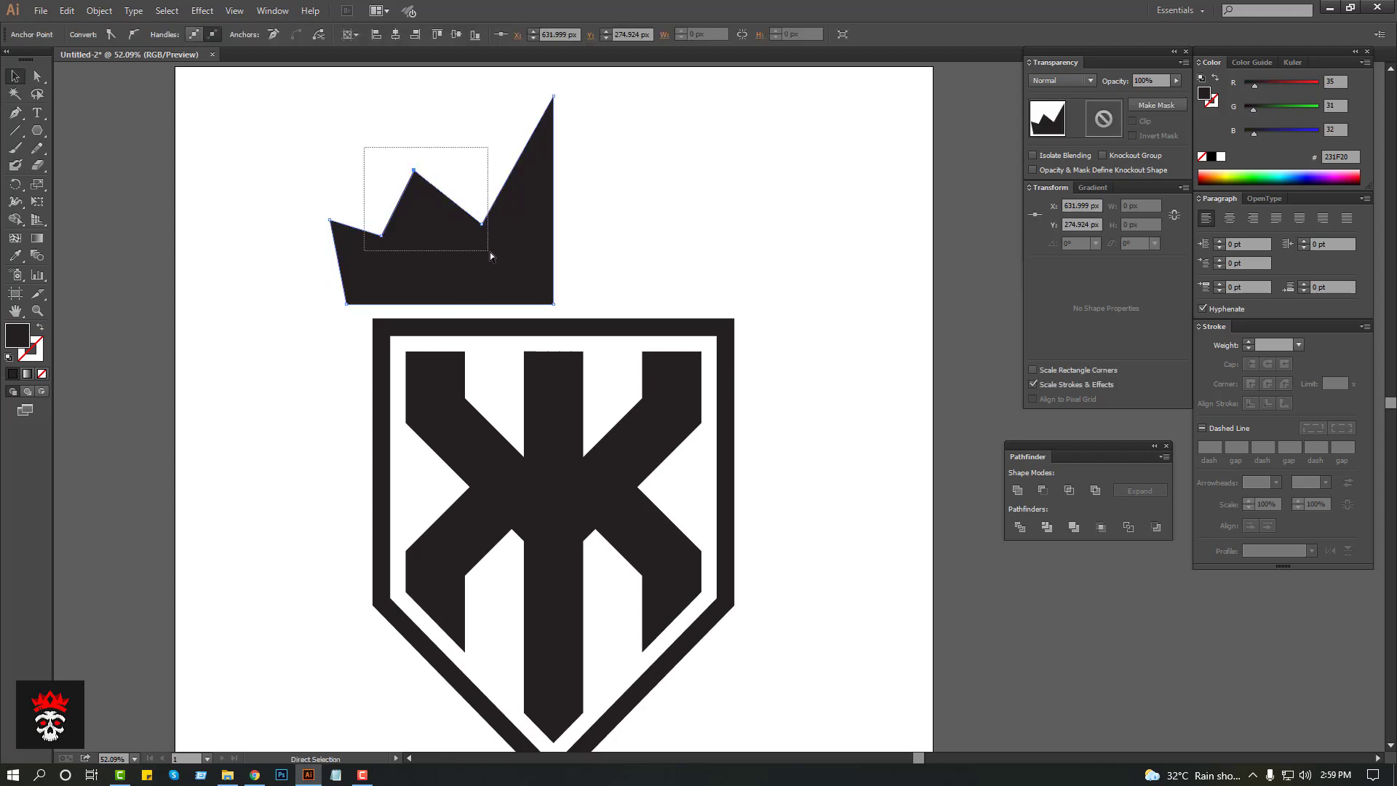
pyautogui.moveTo(364, 147)
pyautogui.mouseDown()
pyautogui.moveTo(490, 252)
pyautogui.moveTo(489, 223)
pyautogui.mouseUp()
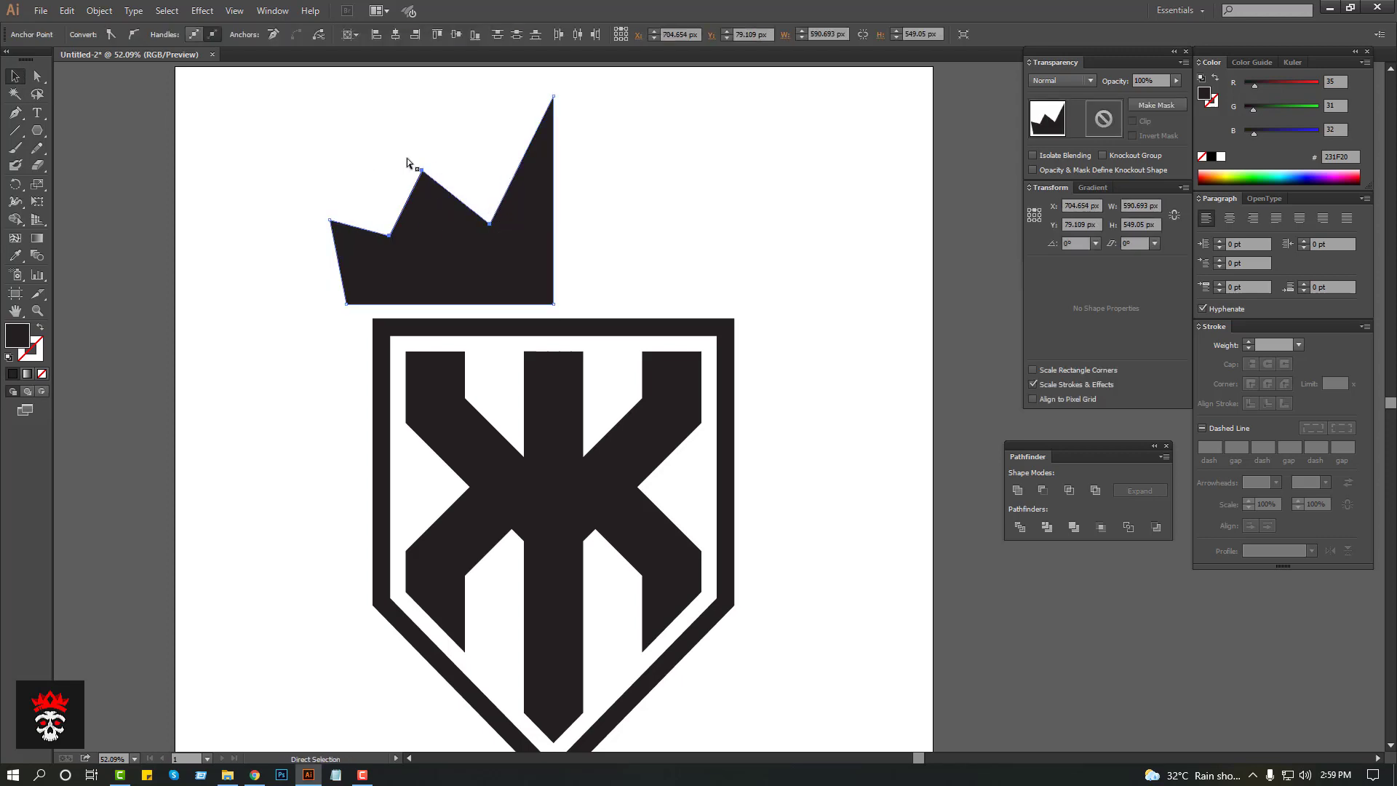
pyautogui.moveTo(422, 171); pyautogui.dragTo(434, 168)
pyautogui.click(489, 144)
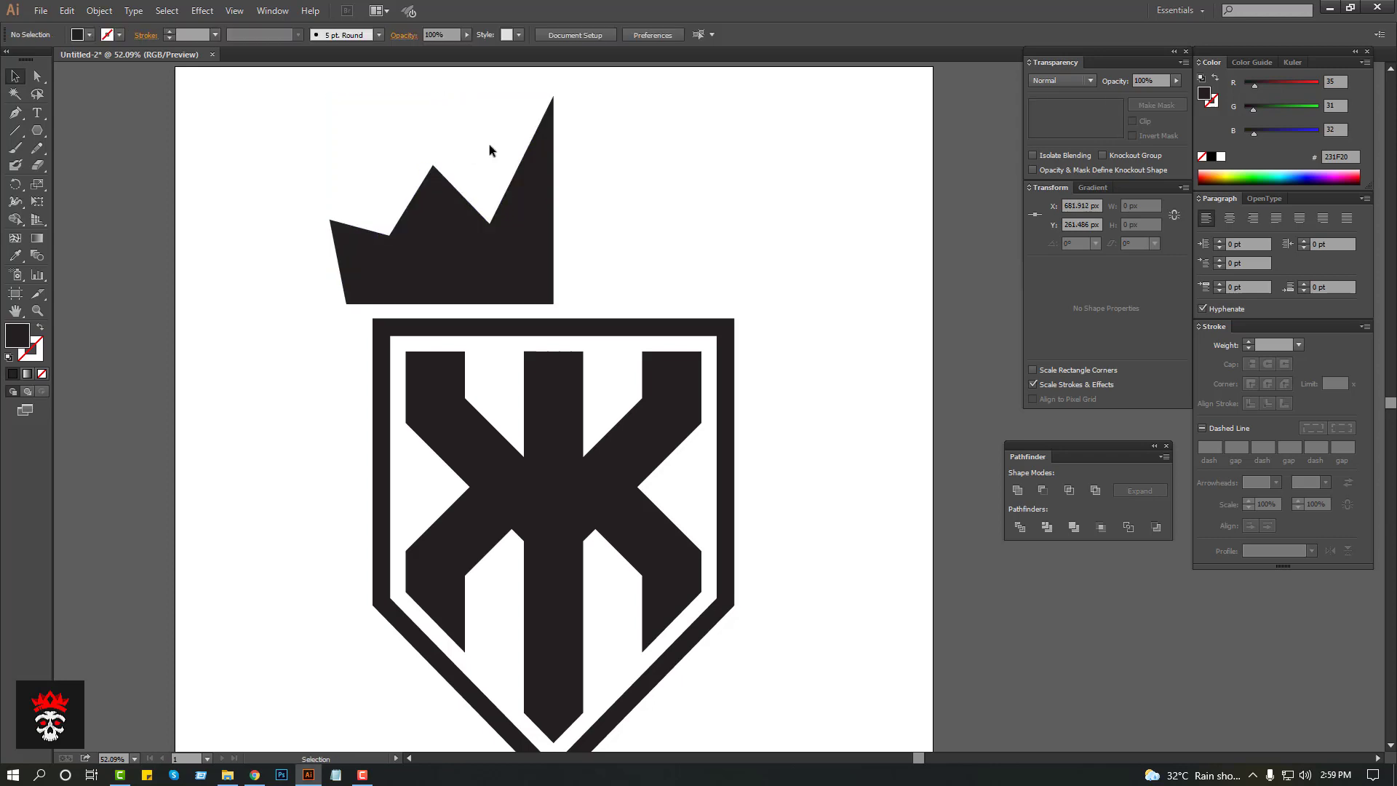
# Step: Pull the right valley point down and adjust the crown's left tip with Direct Selection
pyautogui.click(494, 230)
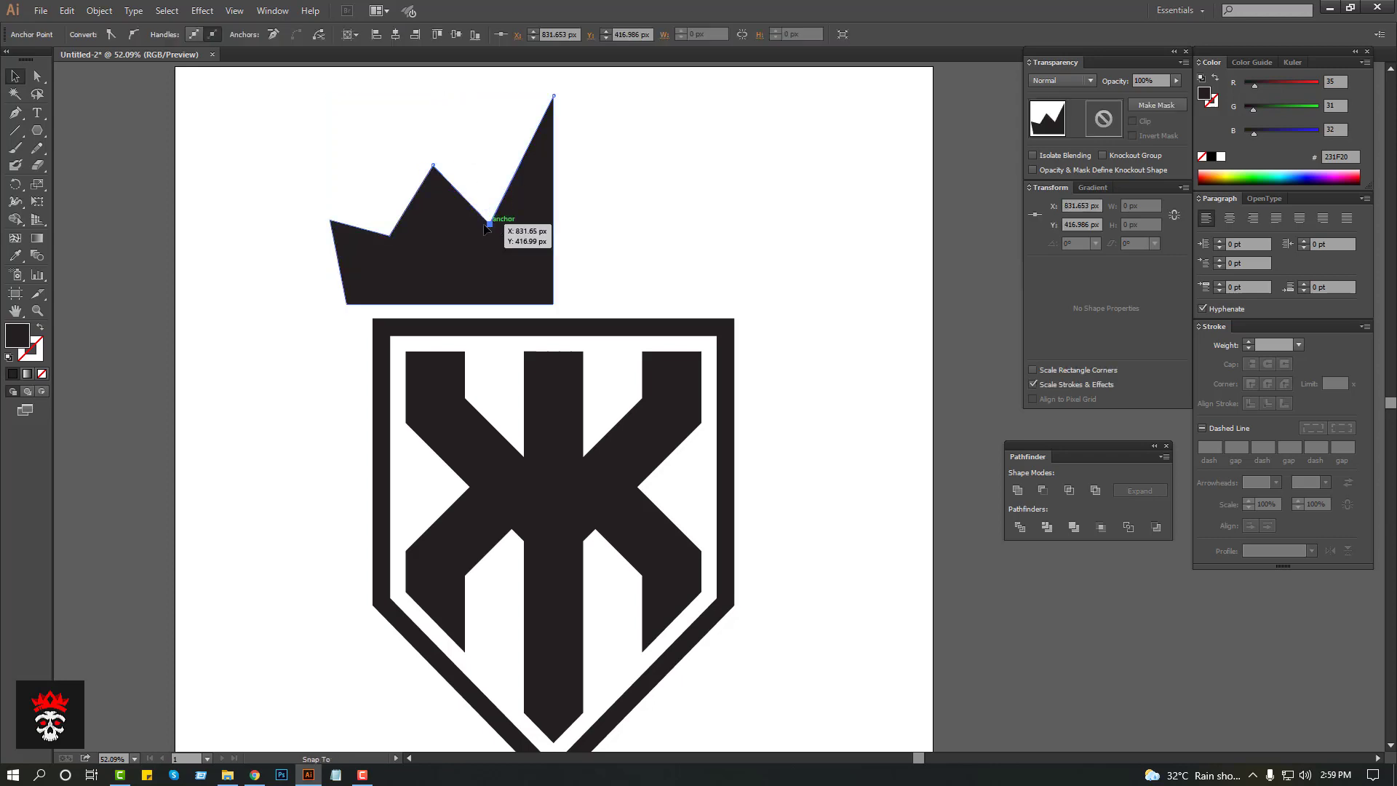
pyautogui.click(349, 193)
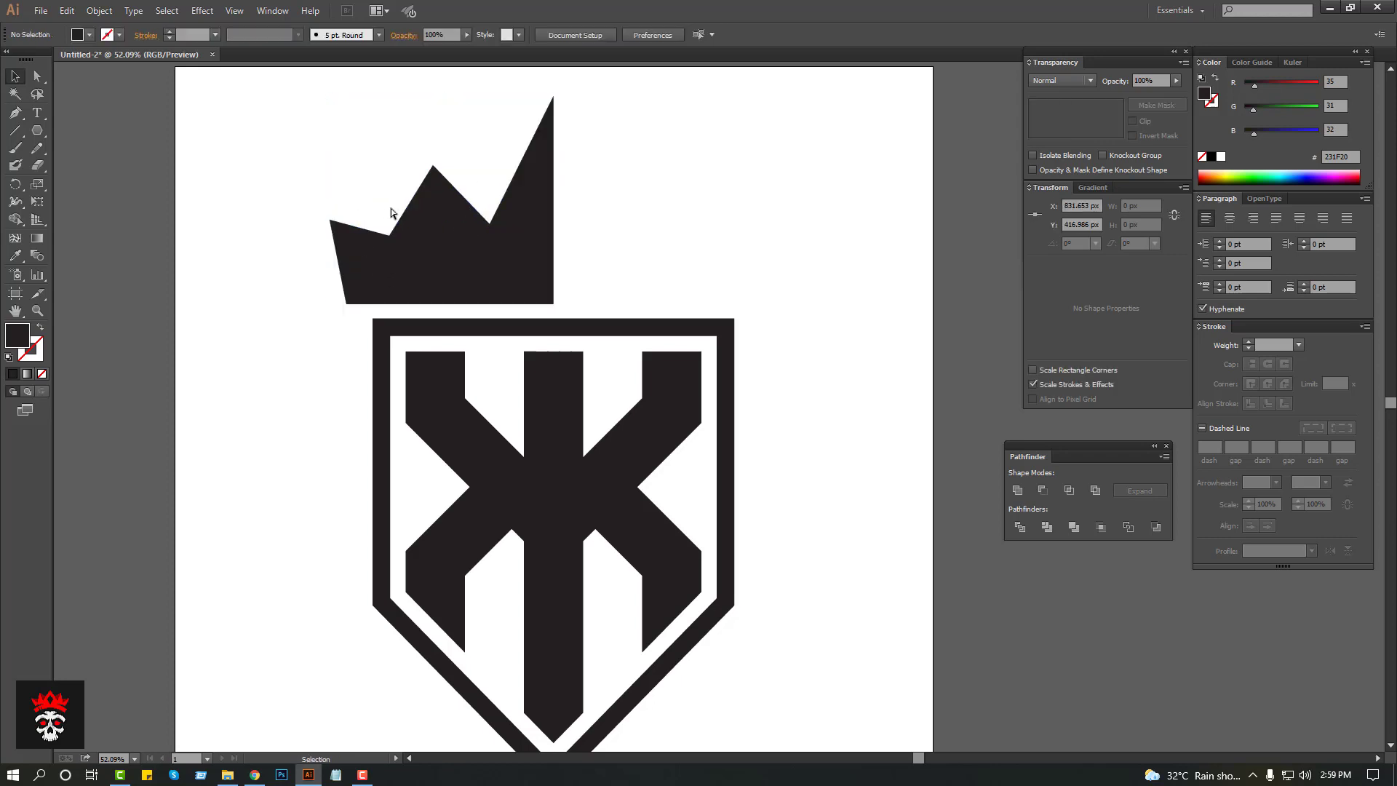
pyautogui.press('a')
pyautogui.moveTo(492, 230); pyautogui.dragTo(494, 233)
pyautogui.moveTo(300, 201)
pyautogui.mouseDown()
pyautogui.moveTo(347, 240)
pyautogui.moveTo(310, 211)
pyautogui.moveTo(308, 222)
pyautogui.moveTo(336, 201)
pyautogui.mouseUp()
pyautogui.press('v')
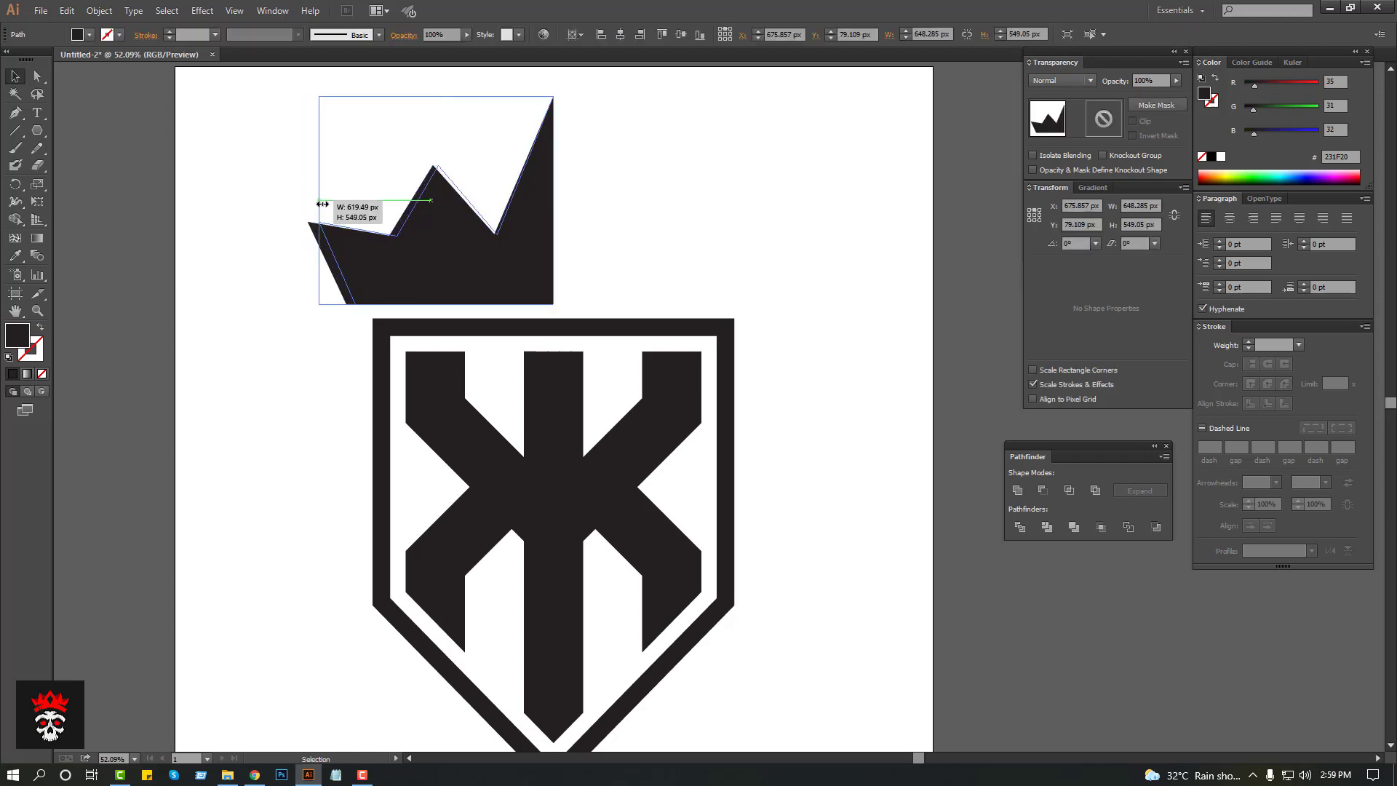
# Step: Make a vertically reflected copy of the half-crown and butt it against the original
pyautogui.click(297, 191)
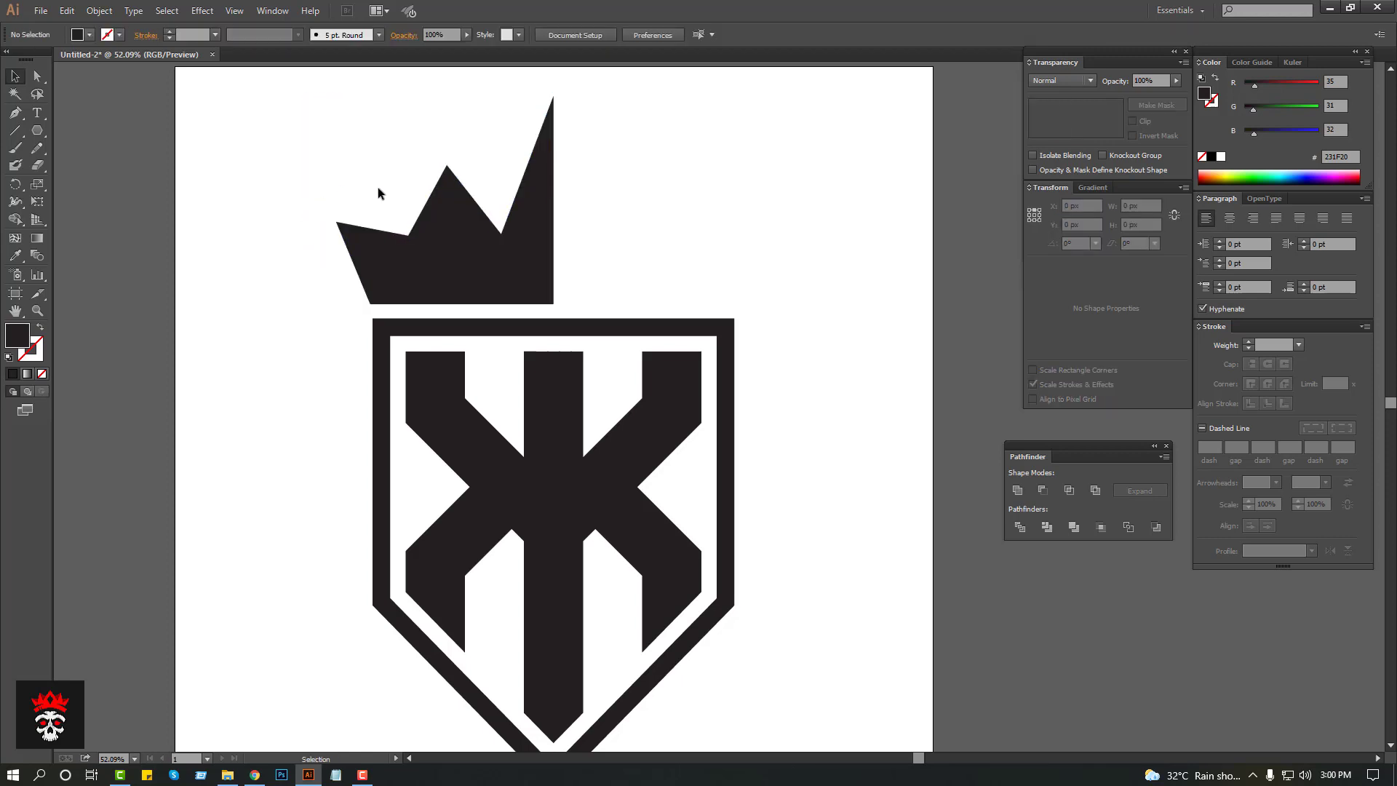
pyautogui.moveTo(453, 235); pyautogui.dragTo(495, 235)
pyautogui.rightClick(494, 234)
pyautogui.moveTo(539, 422)
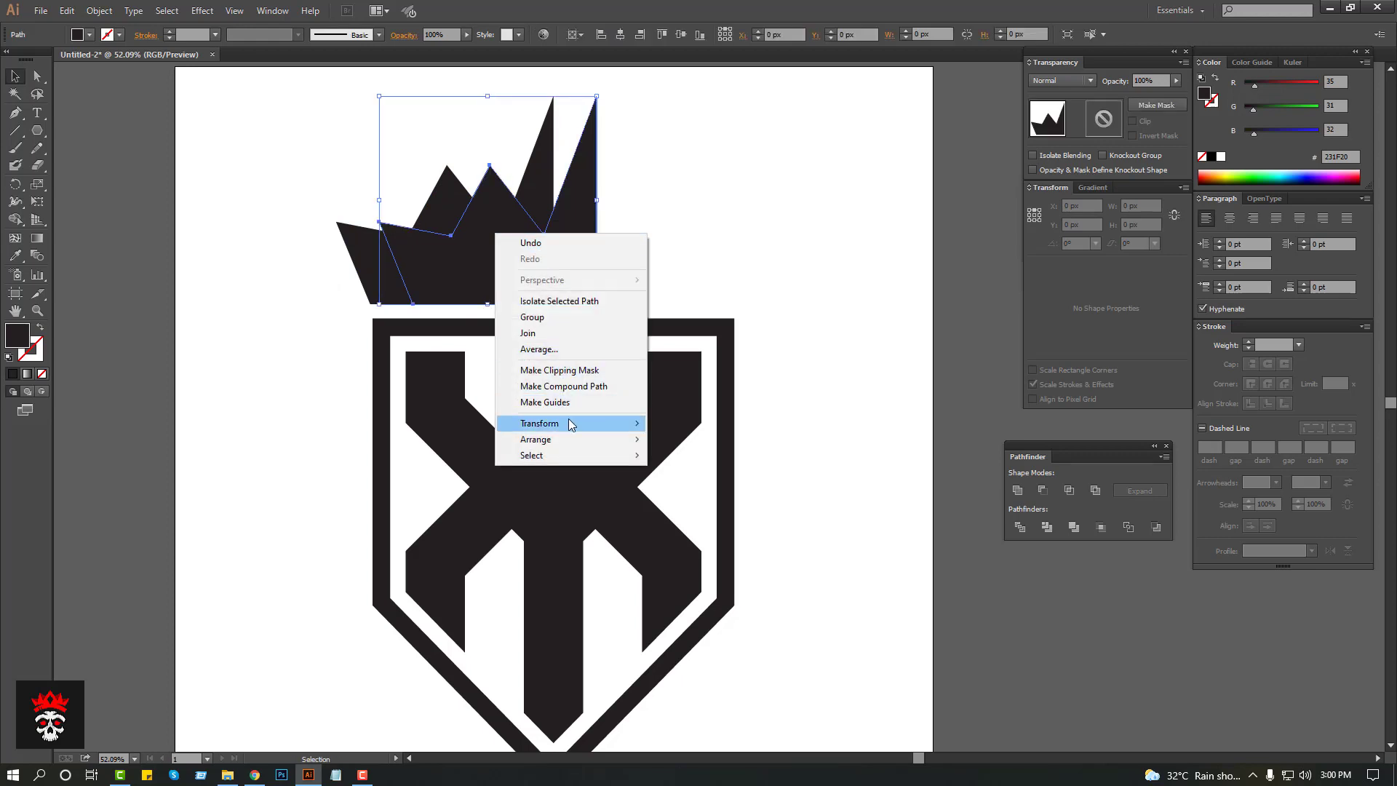
pyautogui.click(723, 476)
pyautogui.press('Return')
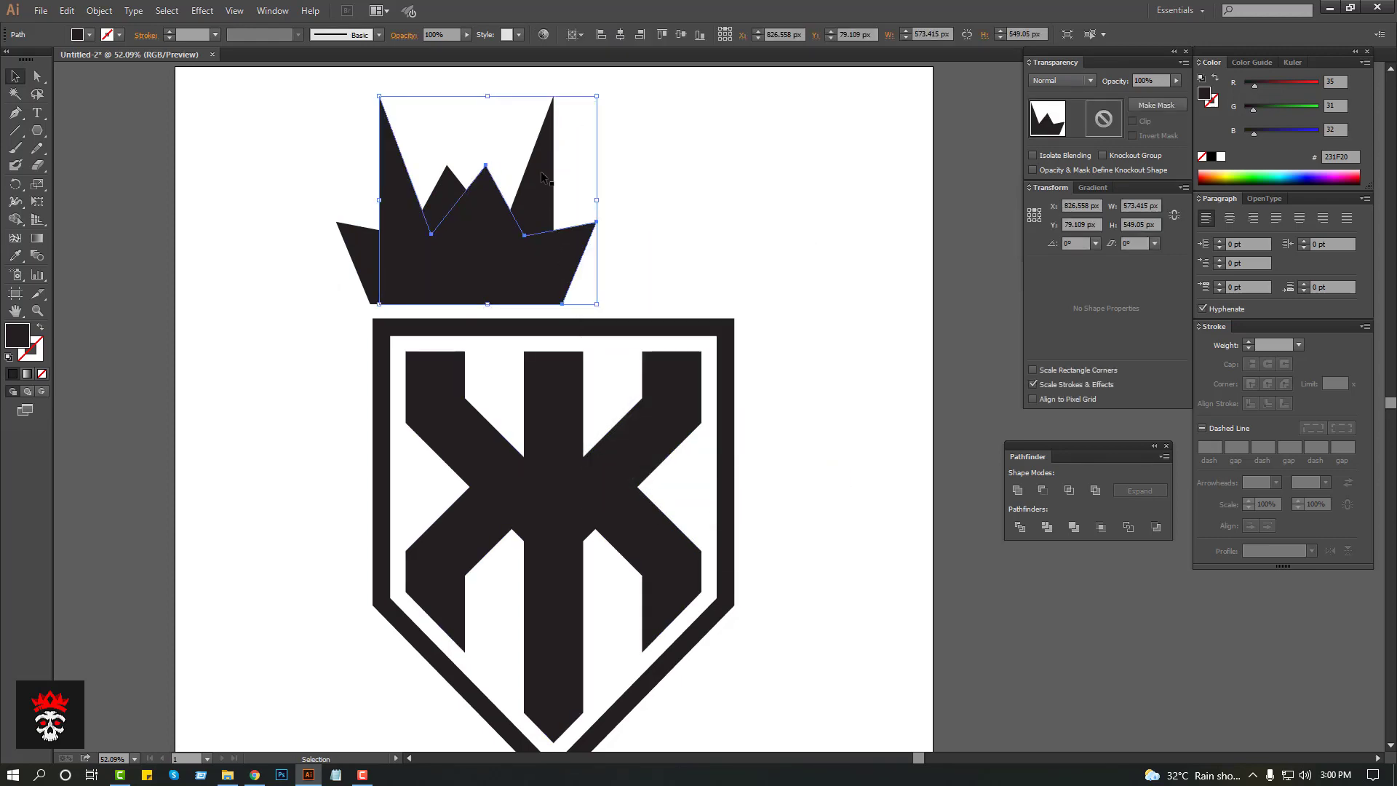
pyautogui.hotkey('ctrl', 'shift', 'a')
pyautogui.moveTo(480, 247)
pyautogui.mouseDown()
pyautogui.moveTo(621, 259)
pyautogui.moveTo(562, 263)
pyautogui.mouseUp()
# Step: Unite the two halves into one crown, then select the letter, crown and shield border
pyautogui.keyDown('shift'); pyautogui.click(538, 263); pyautogui.keyUp('shift')
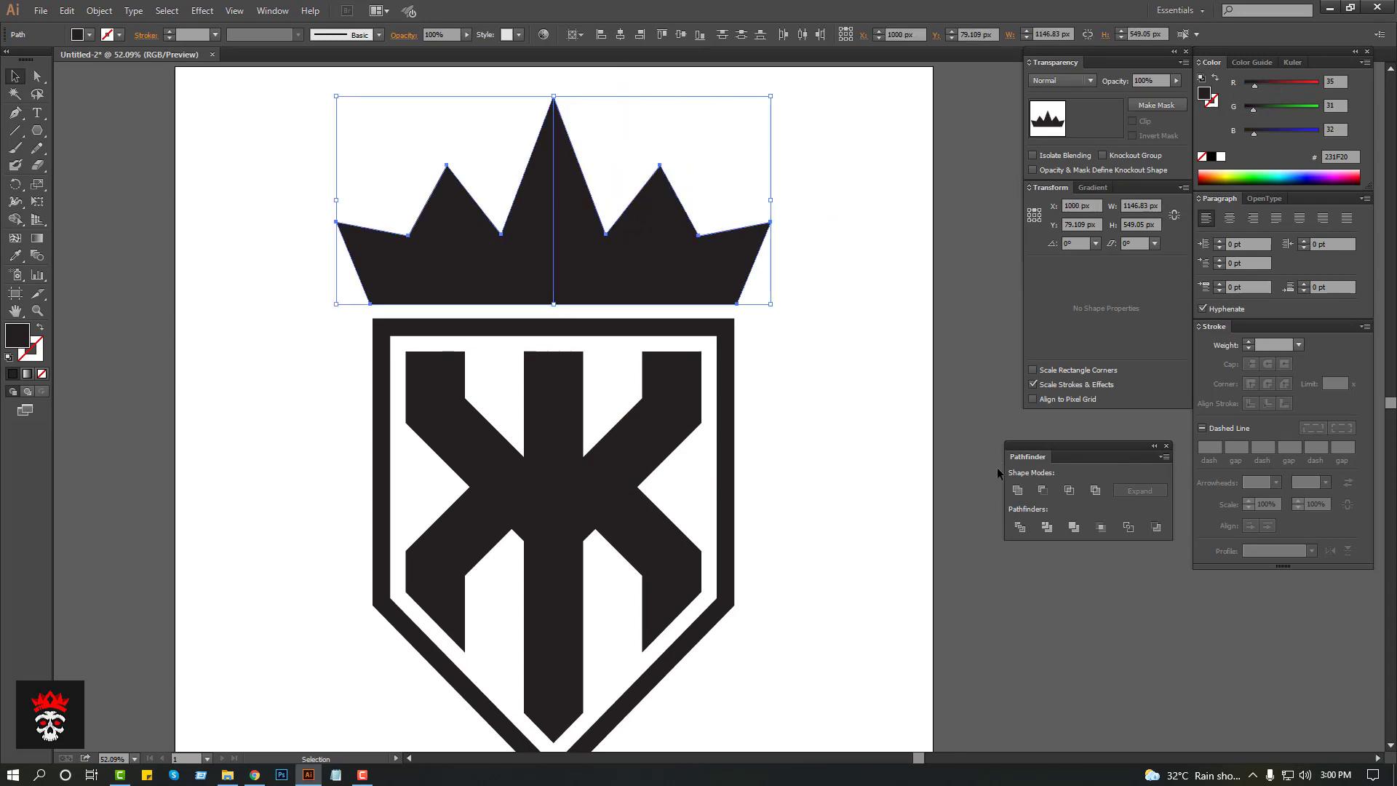
pyautogui.click(1018, 496)
pyautogui.moveTo(793, 278); pyautogui.dragTo(626, 428)
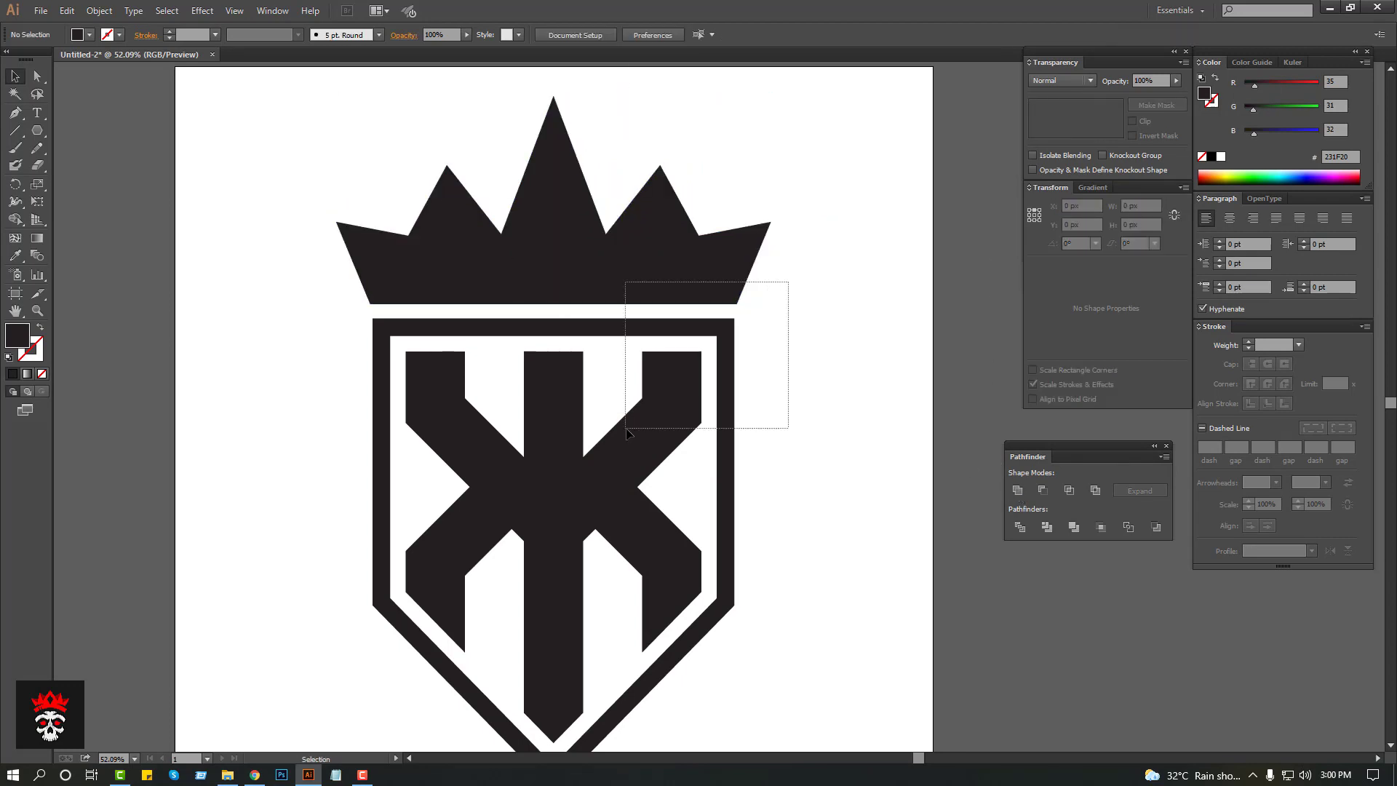
pyautogui.click(604, 409)
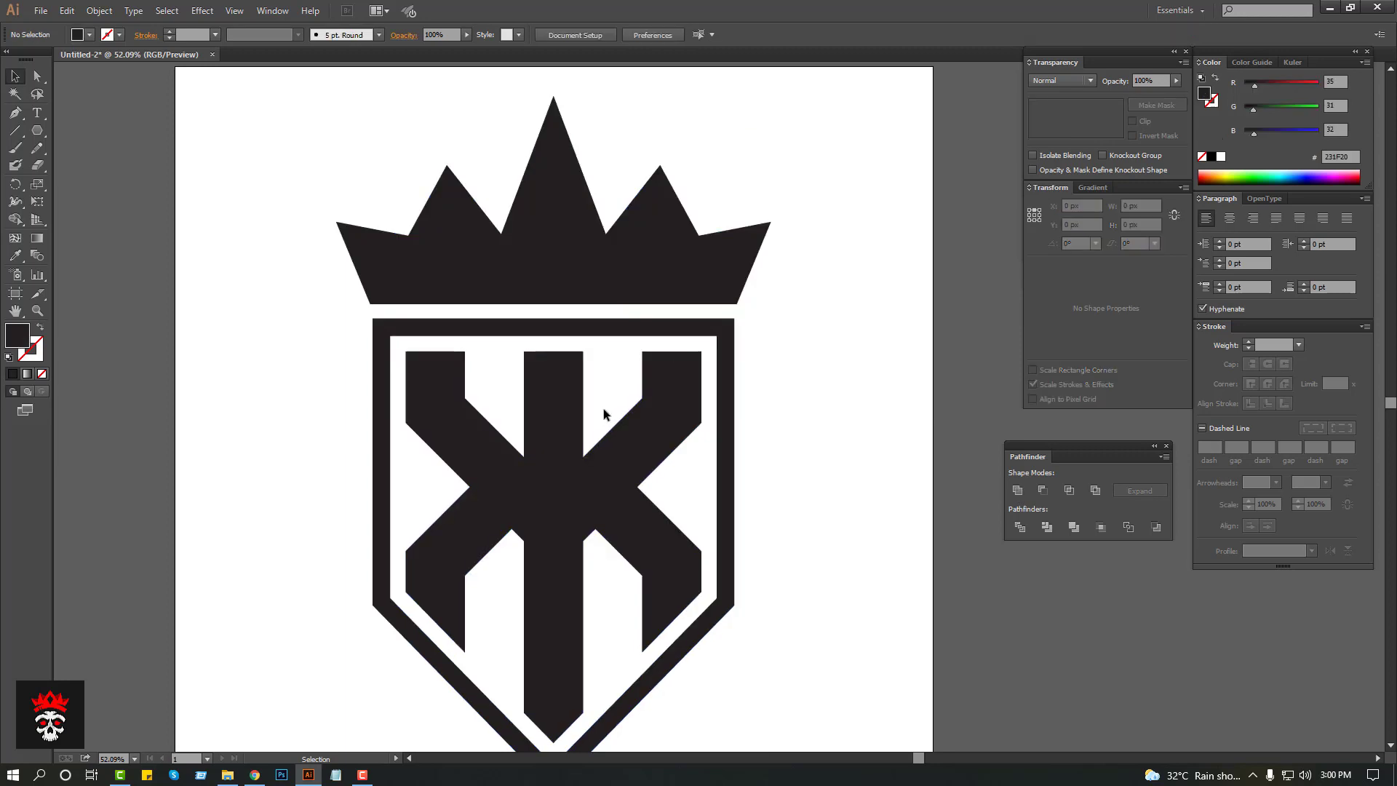
pyautogui.keyDown('shift'); pyautogui.click(694, 243); pyautogui.keyUp('shift')
pyautogui.keyDown('shift'); pyautogui.click(697, 344); pyautogui.keyUp('shift')
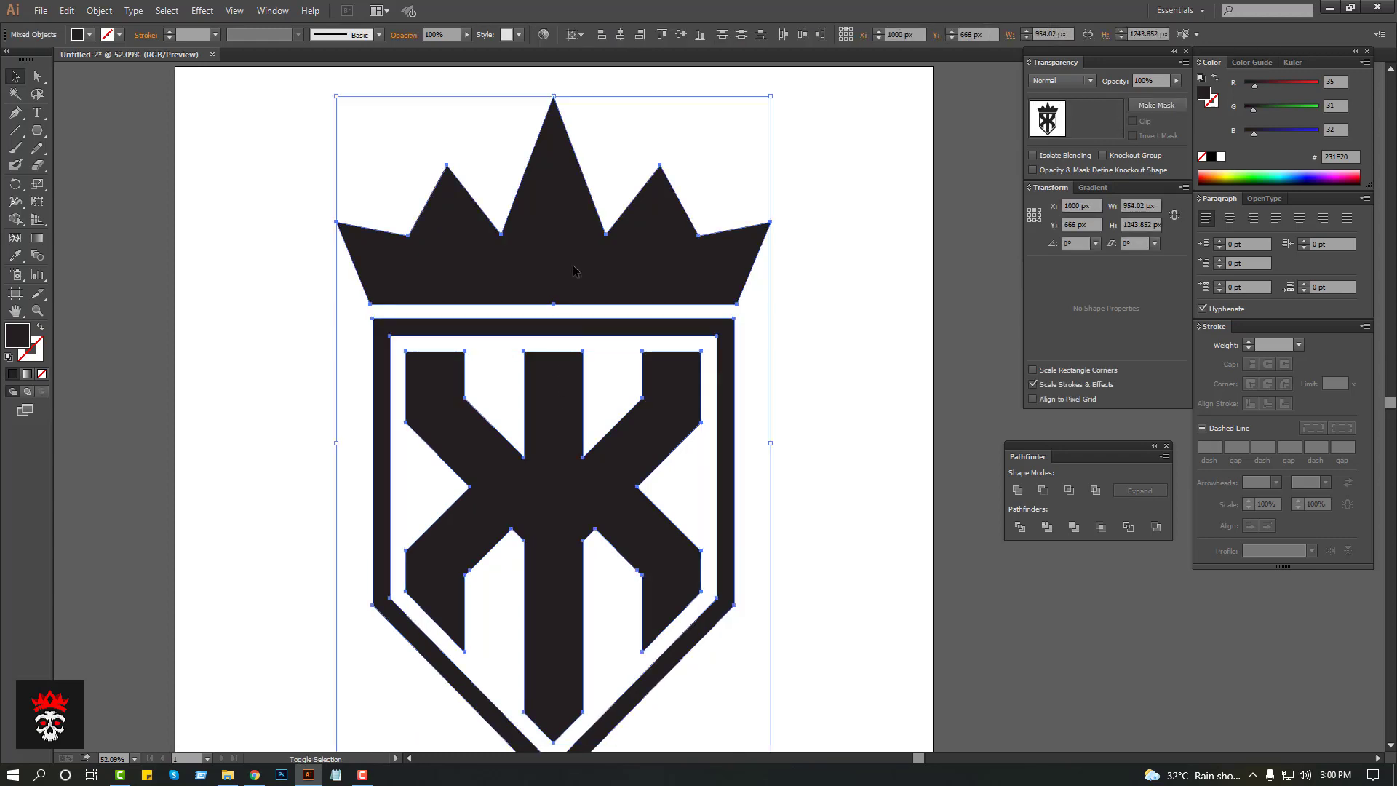
# Step: Raise the crown's central top peak higher to make it the tallest point
pyautogui.press('a')
pyautogui.click(813, 527)
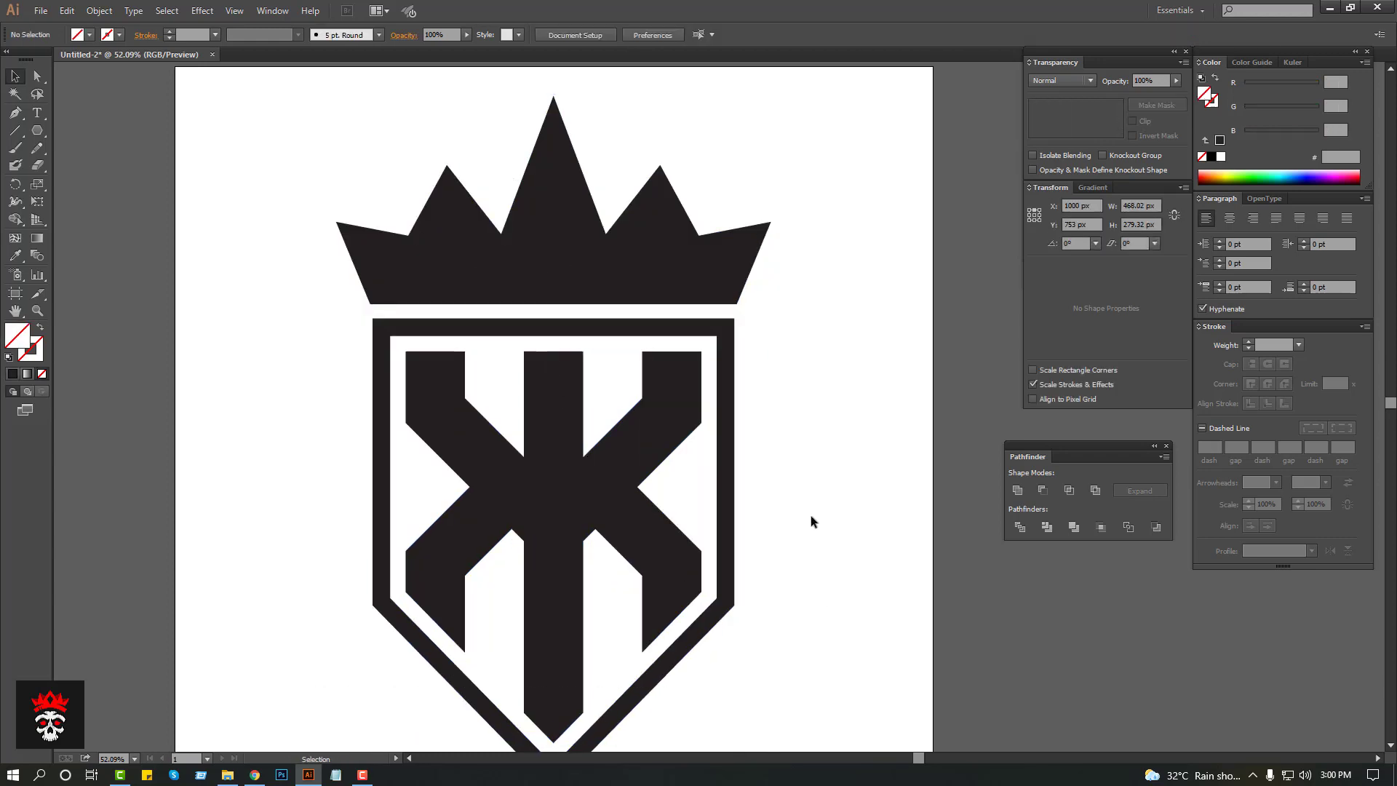
pyautogui.hotkey('ctrl', 'a')
pyautogui.hotkey('ctrl', 'shift', 'a')
pyautogui.click(676, 299)
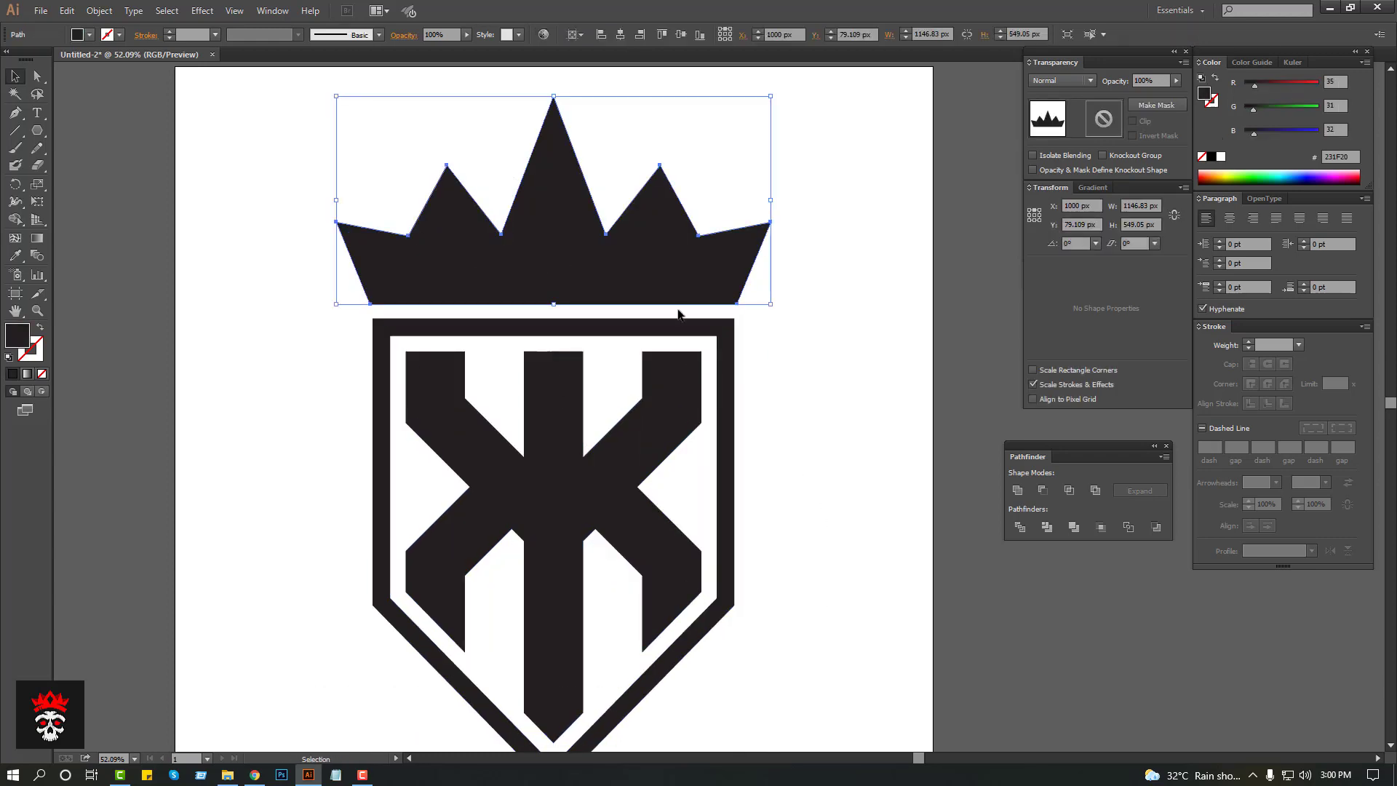
pyautogui.scroll(2, 591, 95)
pyautogui.click(591, 96)
pyautogui.scroll(3, 519, 233)
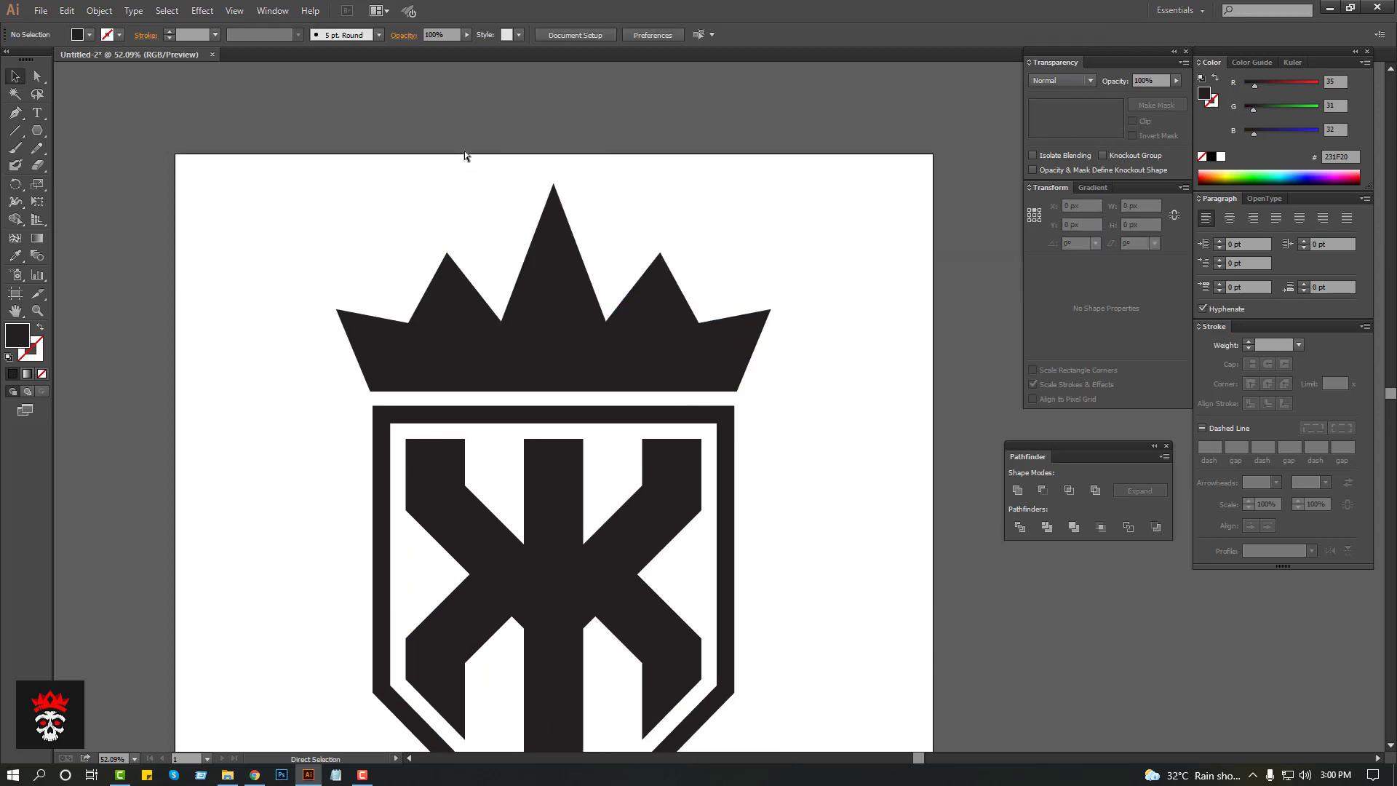
pyautogui.moveTo(616, 376); pyautogui.dragTo(605, 304)
pyautogui.click(554, 168)
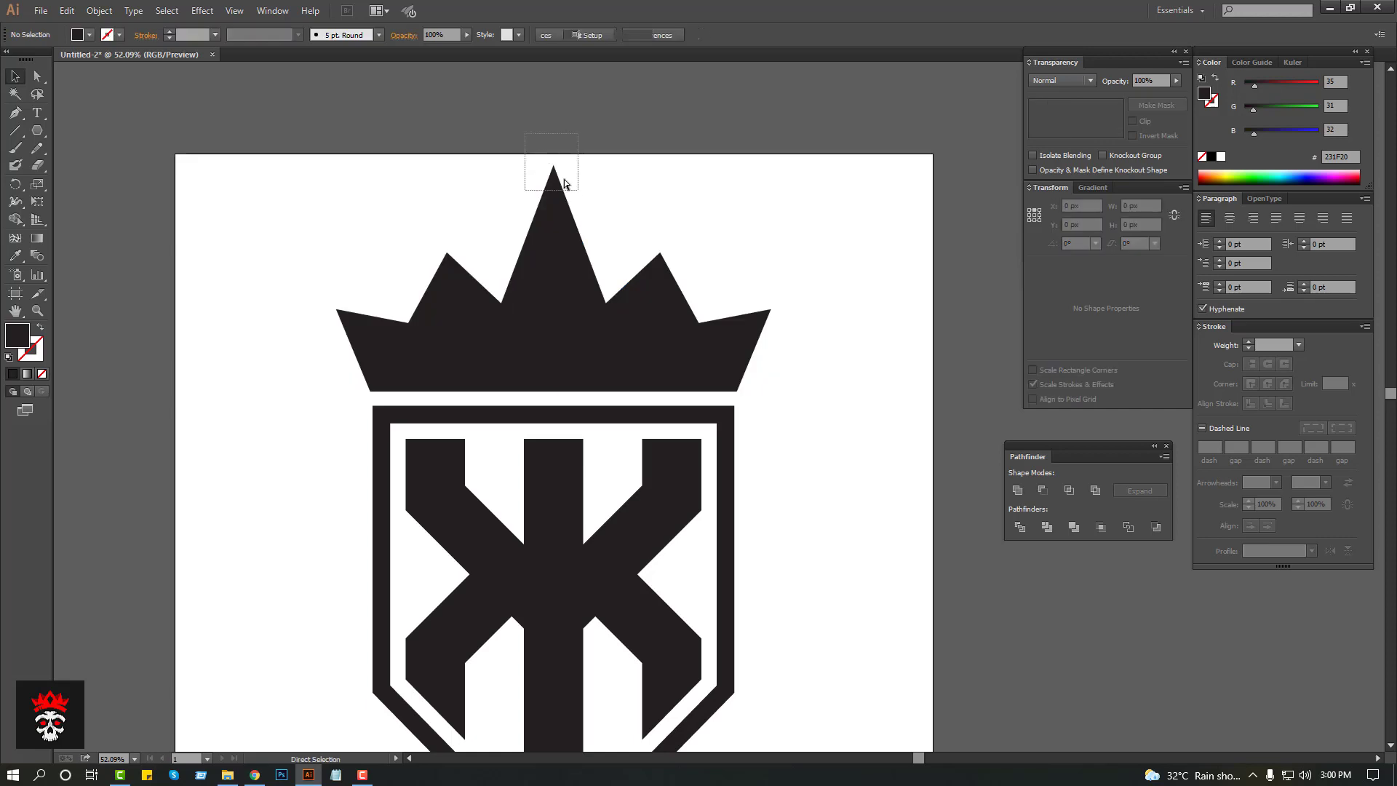
pyautogui.click(652, 166)
# Step: Scale the whole crowned shield logo down toward its centre
pyautogui.hotkey('ctrl', '-')
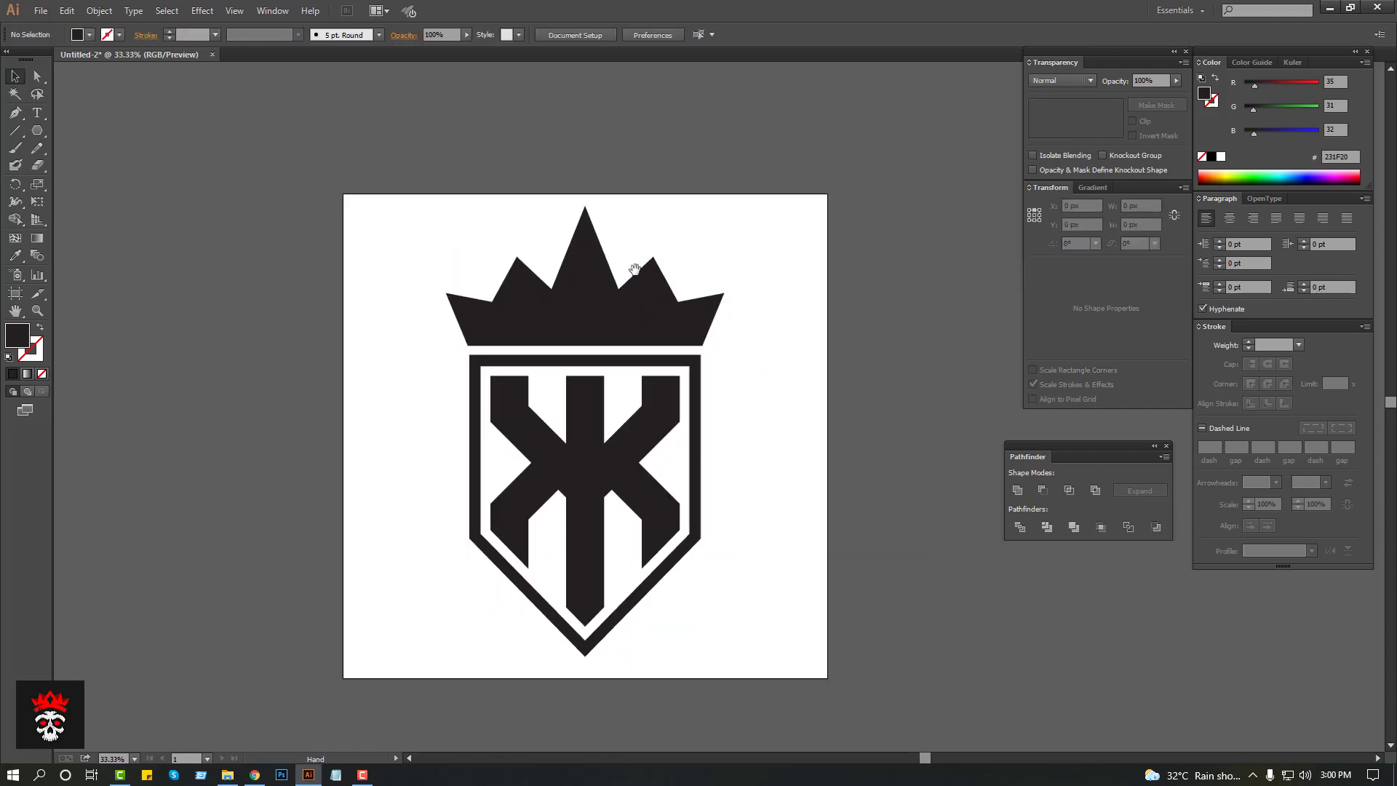
pyautogui.click(574, 396)
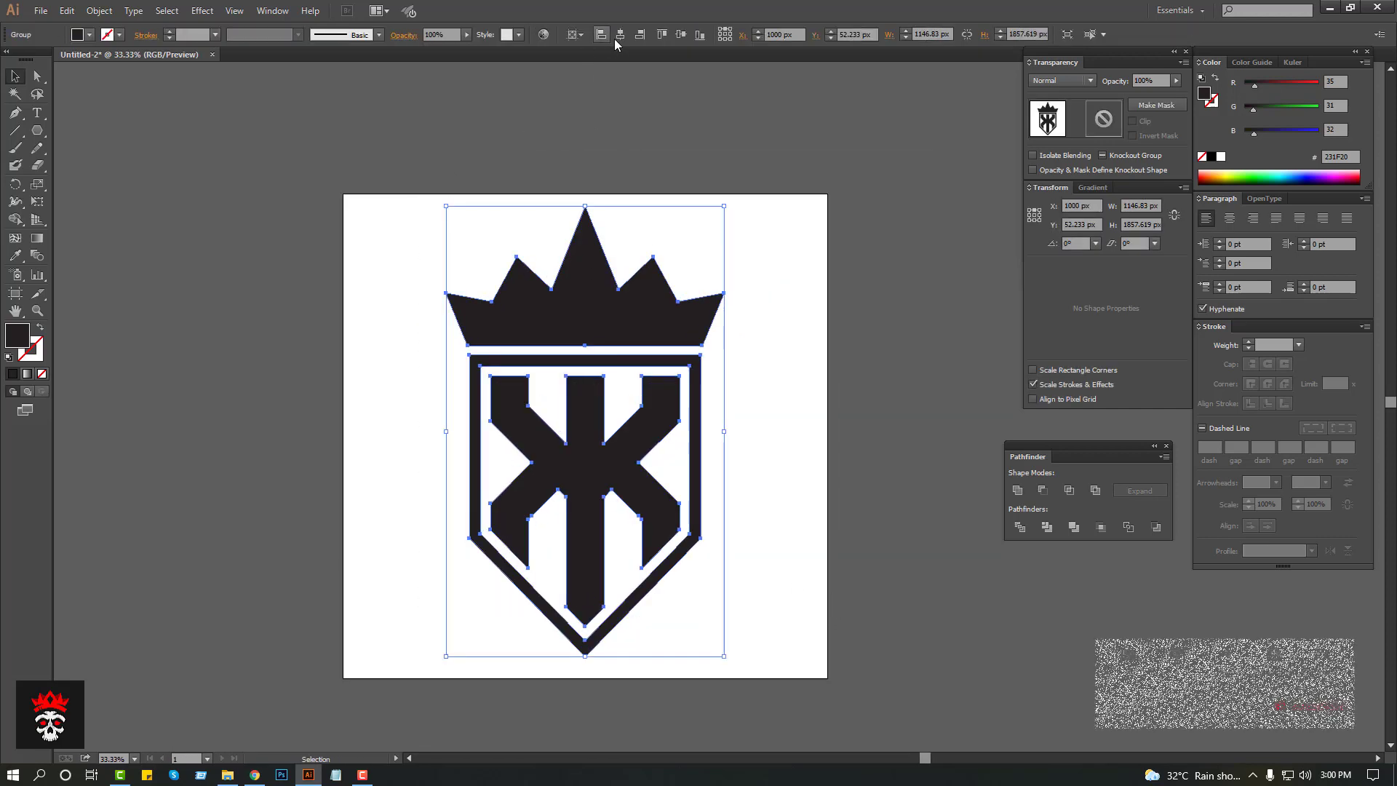
pyautogui.moveTo(585, 206)
pyautogui.mouseDown()
pyautogui.moveTo(592, 265)
pyautogui.moveTo(640, 289)
pyautogui.mouseUp()
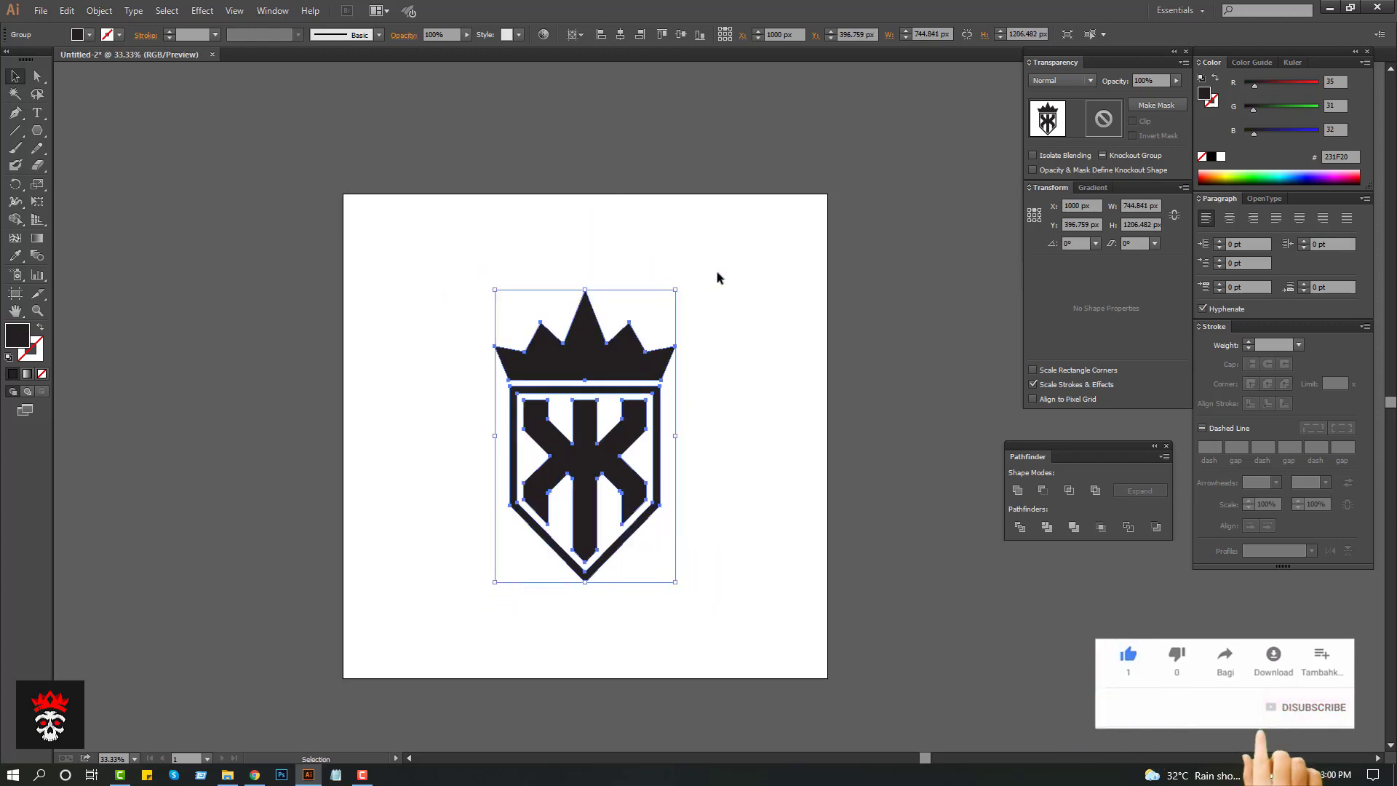
pyautogui.click(717, 272)
pyautogui.hotkey('ctrl', '=')
pyautogui.hotkey('ctrl', '=')
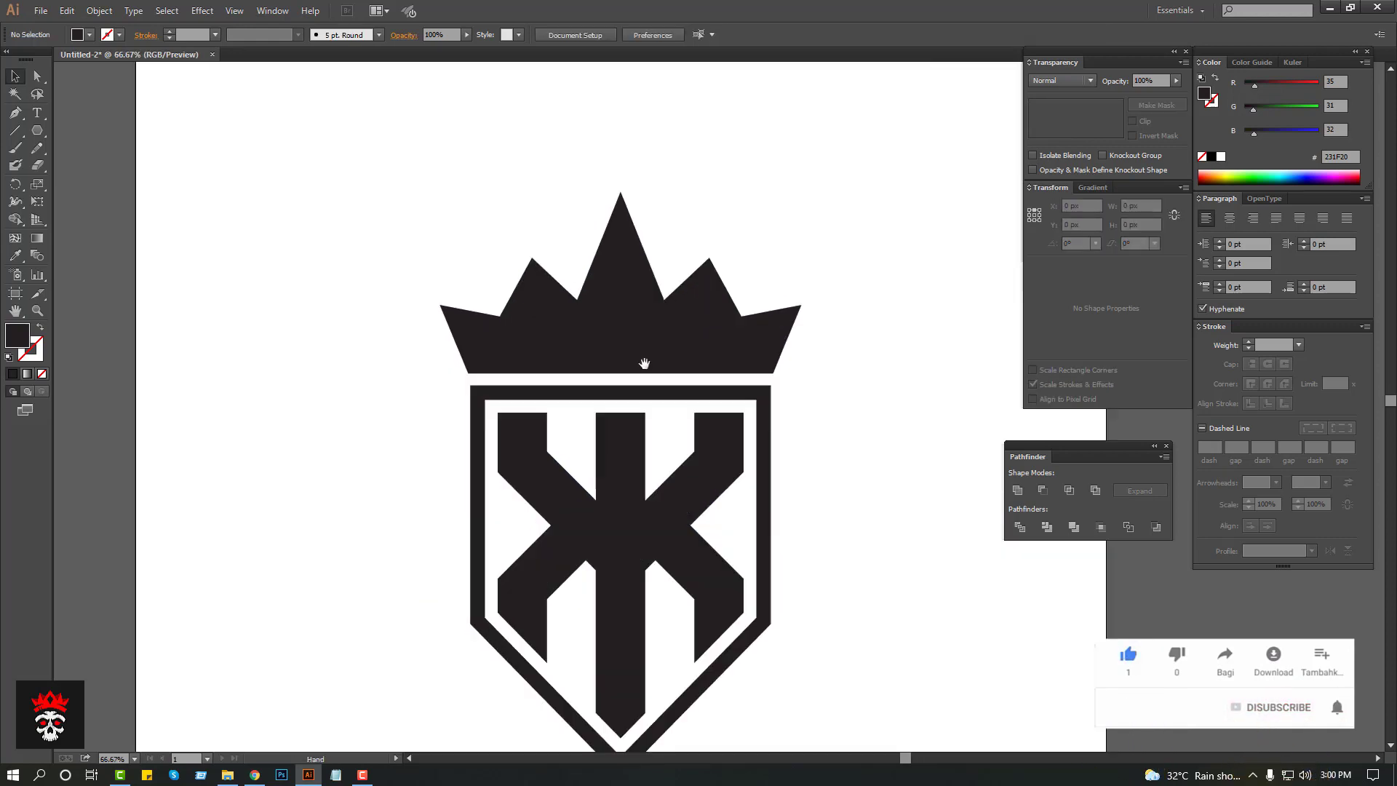
pyautogui.hscroll(2, 771, 355)
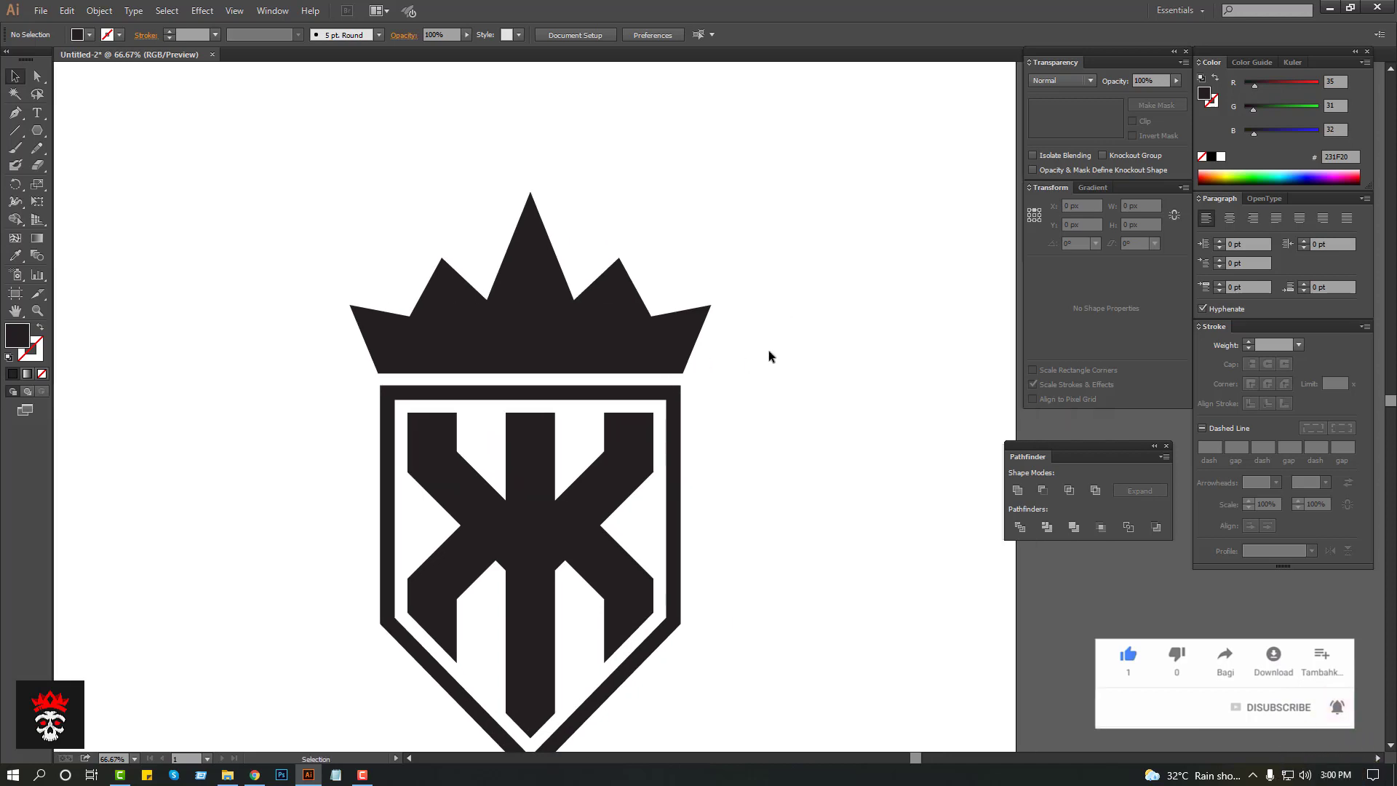
pyautogui.hotkey('ctrl', 'a')
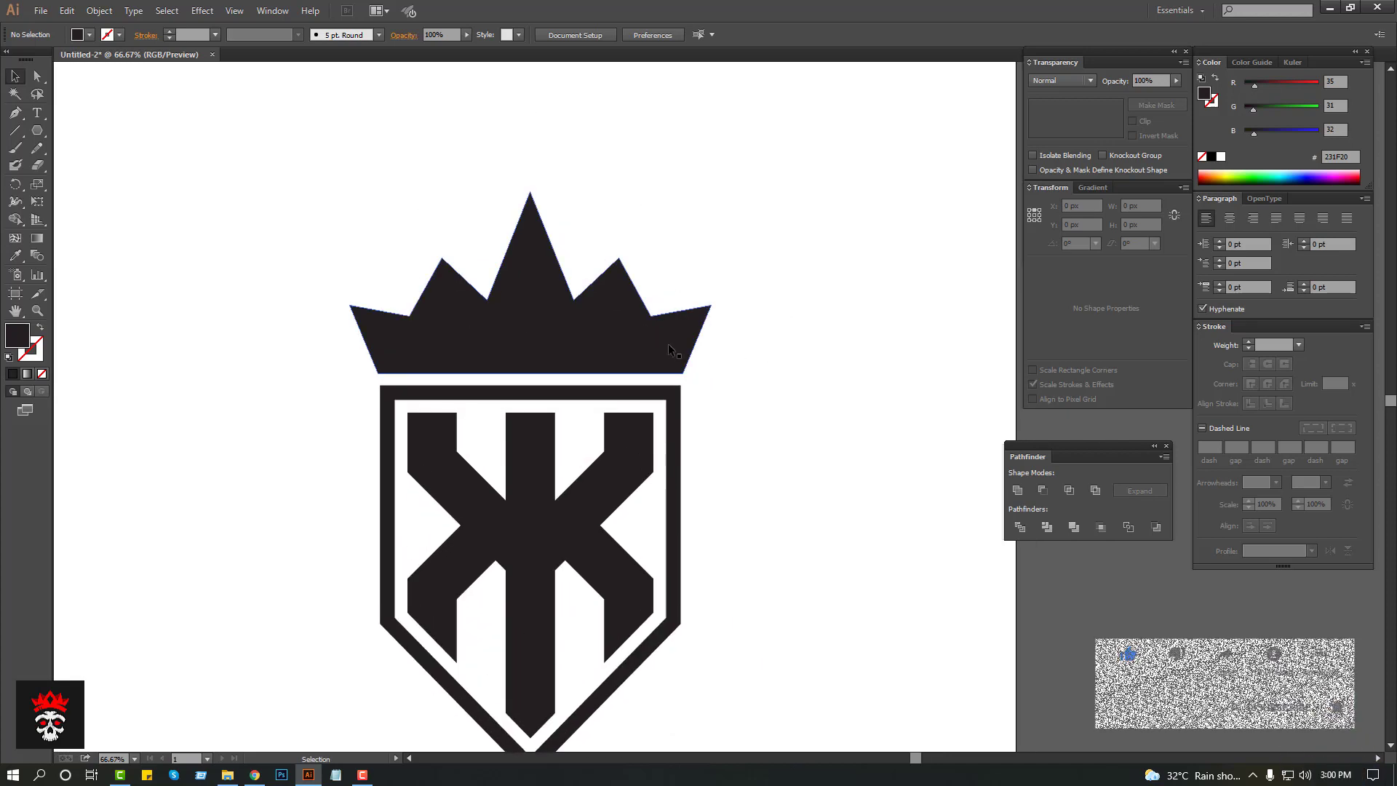
pyautogui.click(716, 115)
pyautogui.keyDown('ctrl'); pyautogui.click(540, 333); pyautogui.keyUp('ctrl')
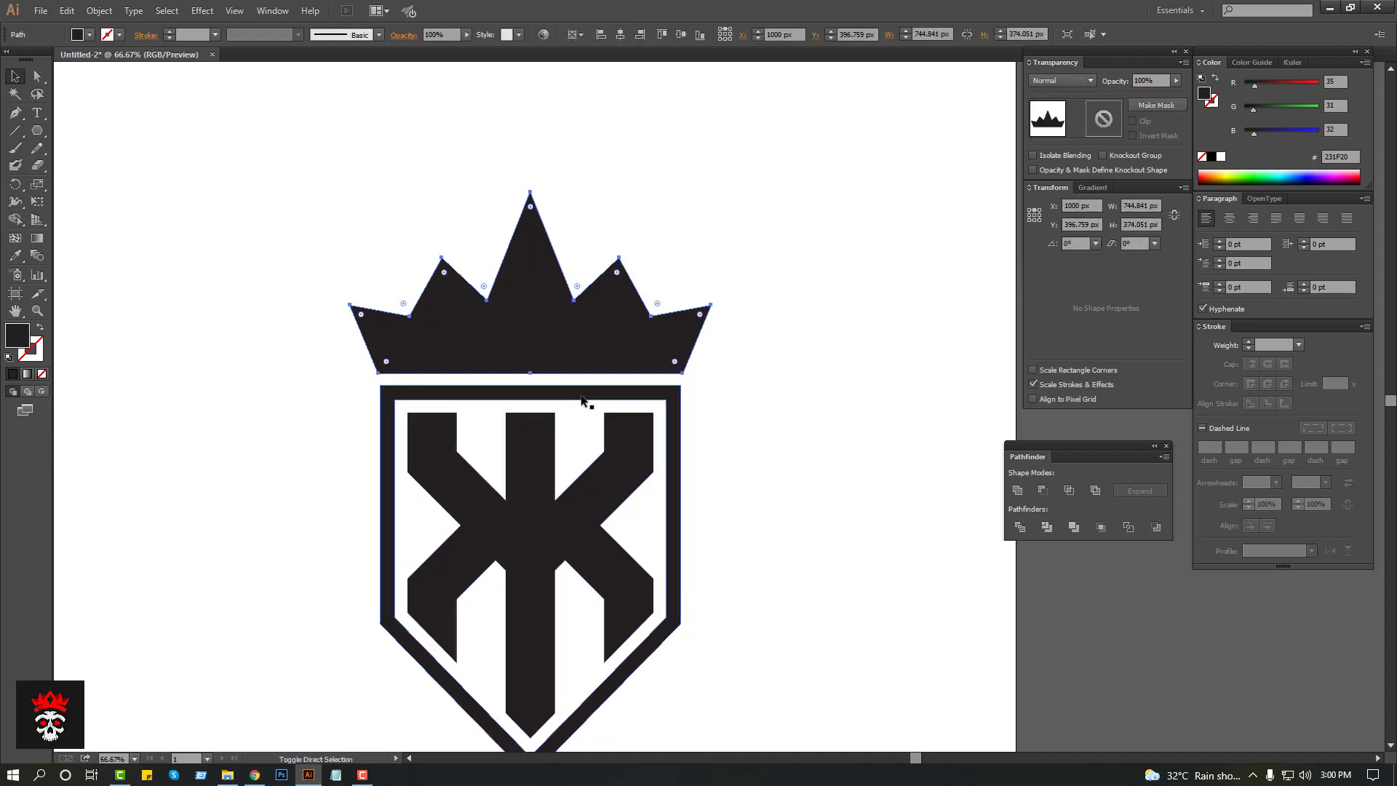
# Step: Fill the crown and letter with a muted red (#B73939)
pyautogui.keyDown('shift'); pyautogui.click(549, 426); pyautogui.keyUp('shift')
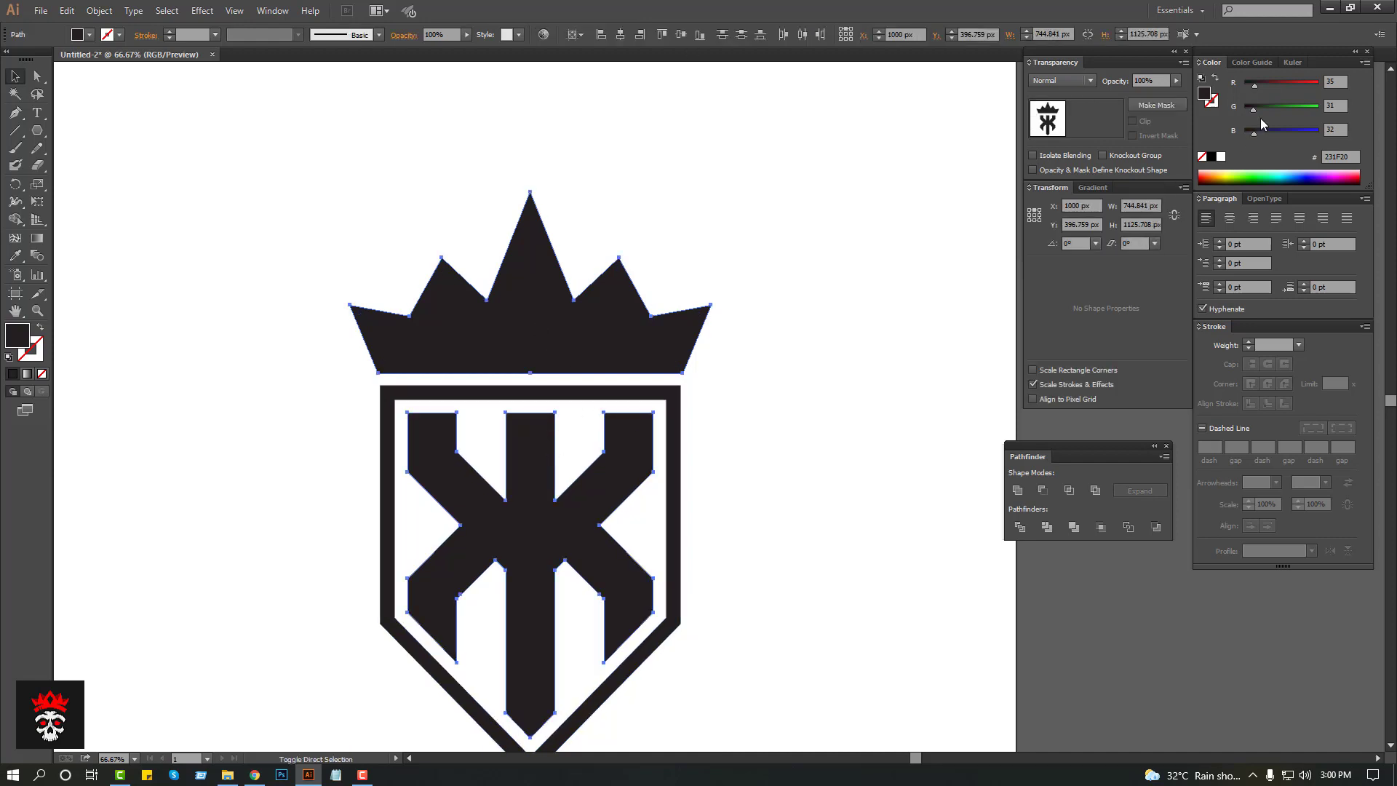
pyautogui.moveTo(1255, 83)
pyautogui.mouseDown()
pyautogui.moveTo(1277, 83)
pyautogui.moveTo(1229, 110)
pyautogui.mouseUp()
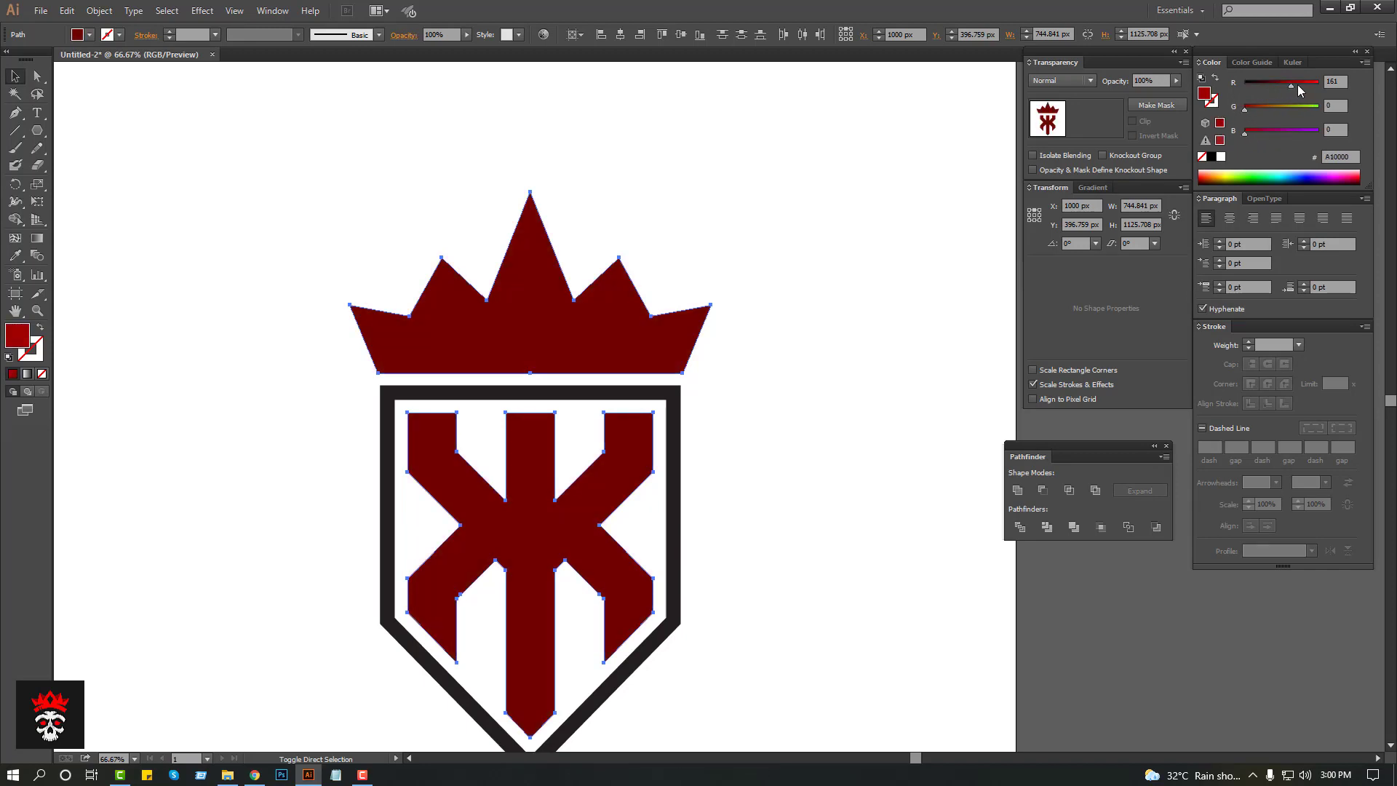
pyautogui.moveTo(1302, 84); pyautogui.dragTo(1302, 85)
pyautogui.doubleClick(10, 342)
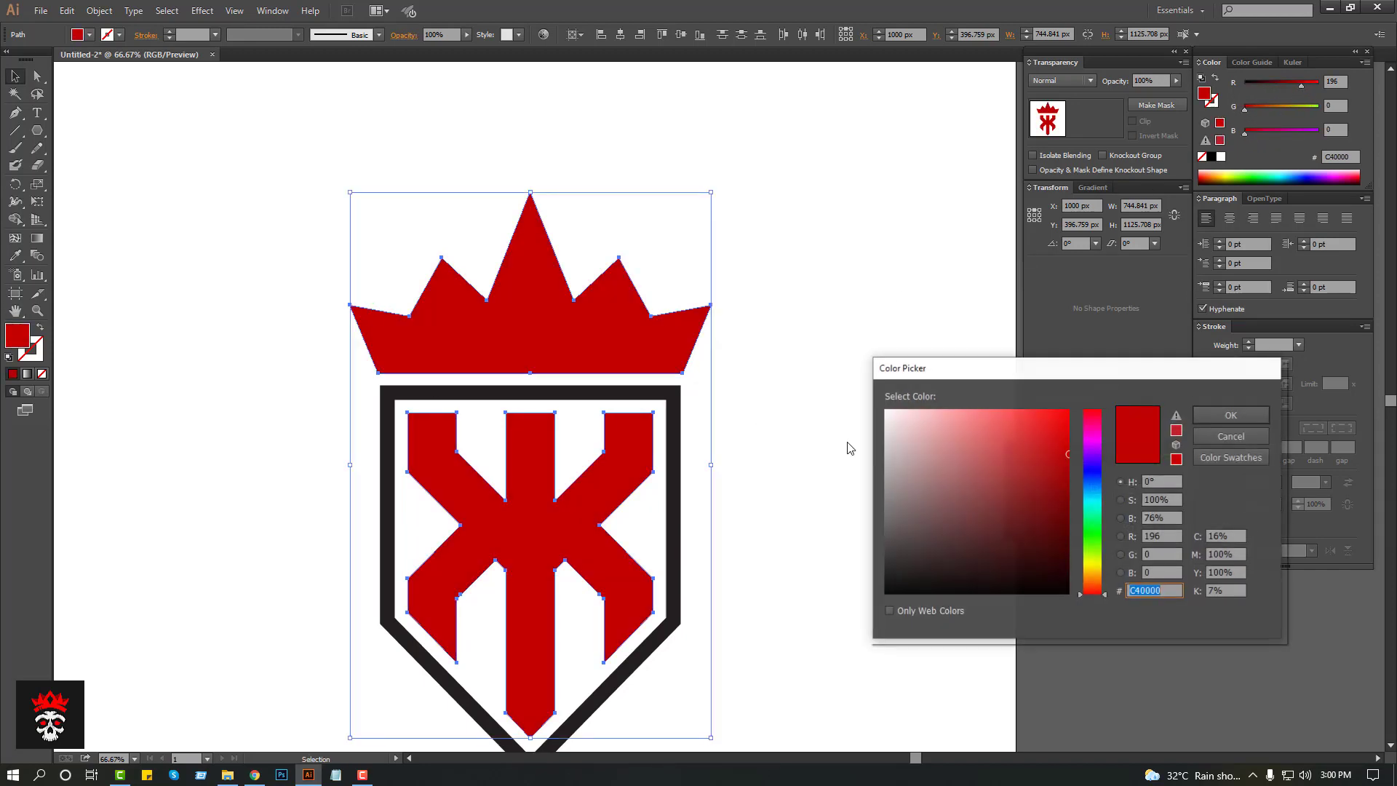
pyautogui.click(1030, 464)
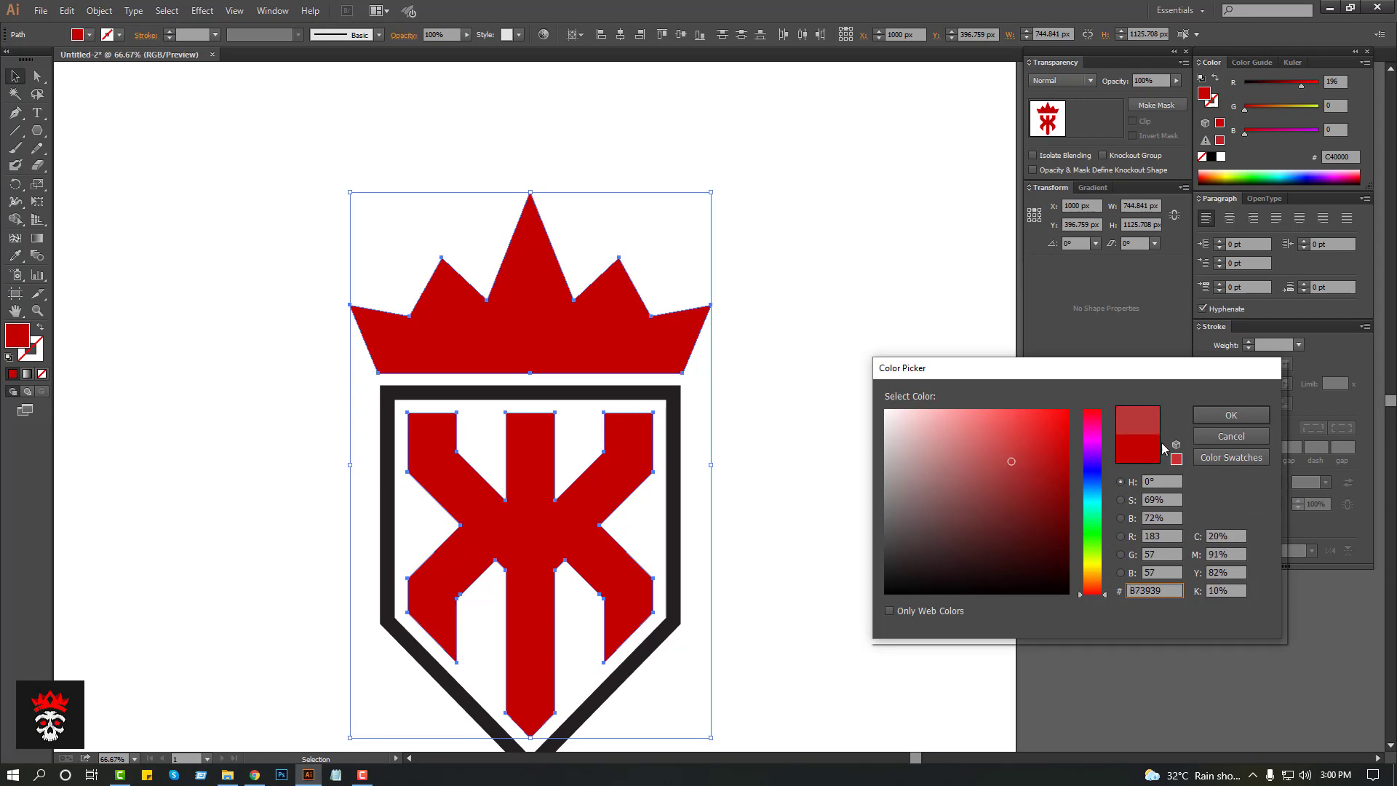
pyautogui.click(1211, 419)
pyautogui.click(630, 492)
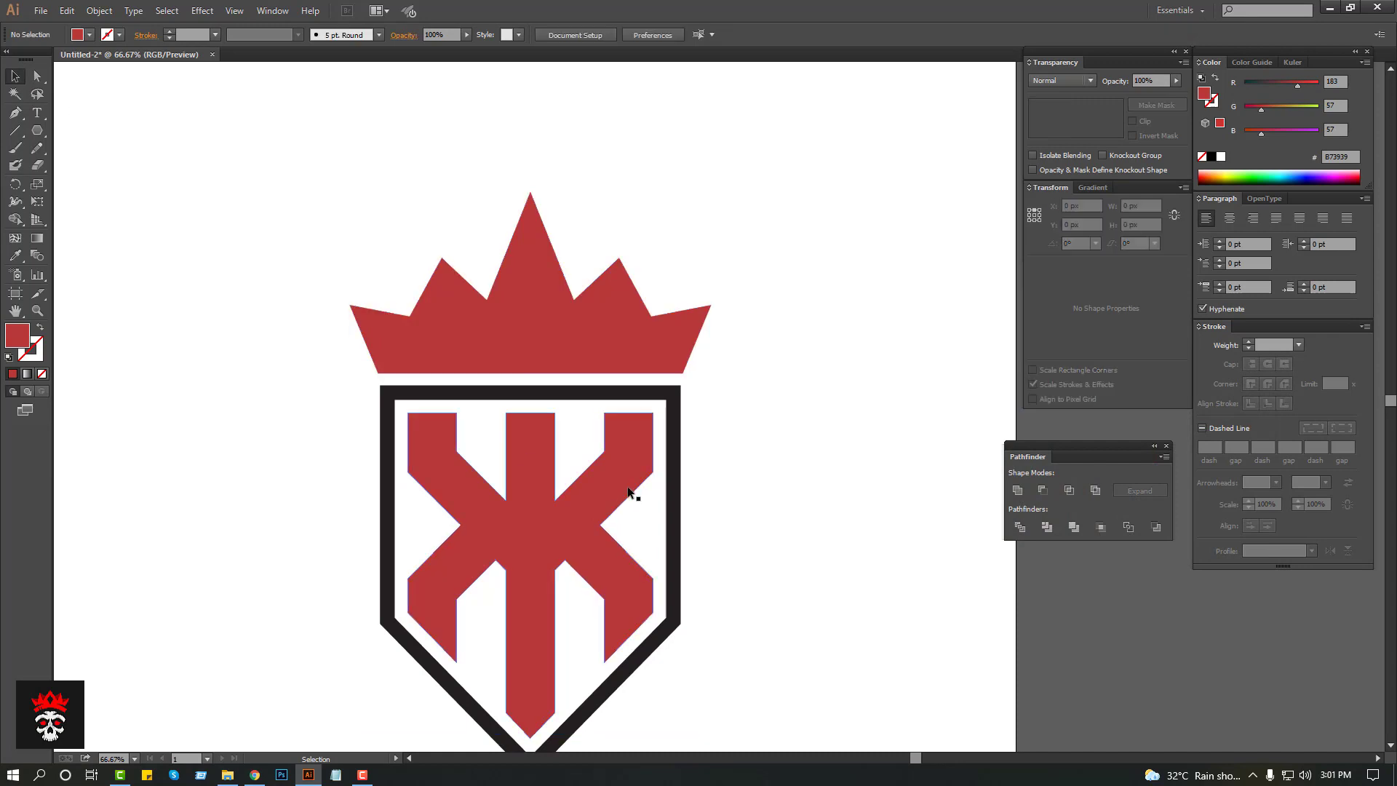
# Step: Give the shield border a neutral dark grey (#2D2D2D)
pyautogui.scroll(-3, 663, 473)
pyautogui.press('a')
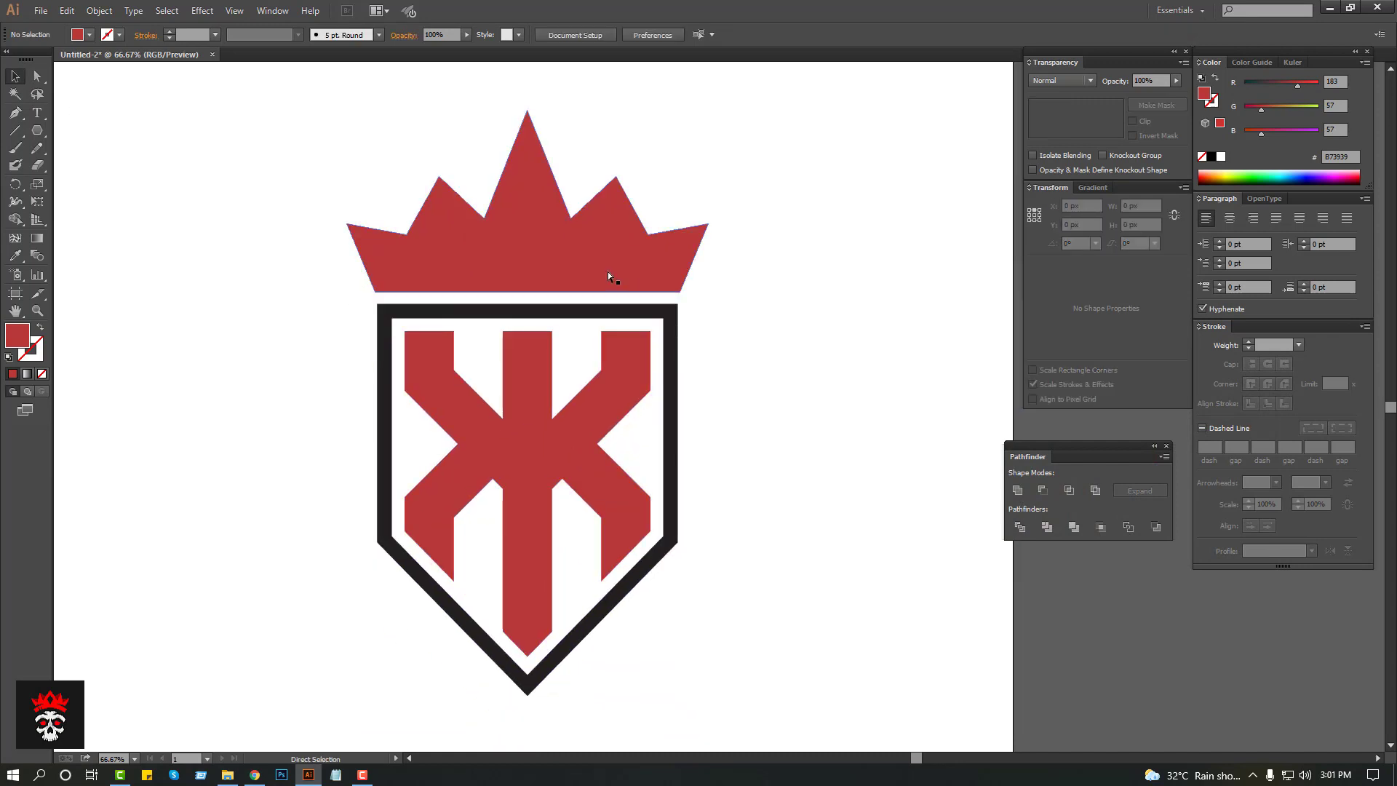
pyautogui.press('v')
pyautogui.click(605, 310)
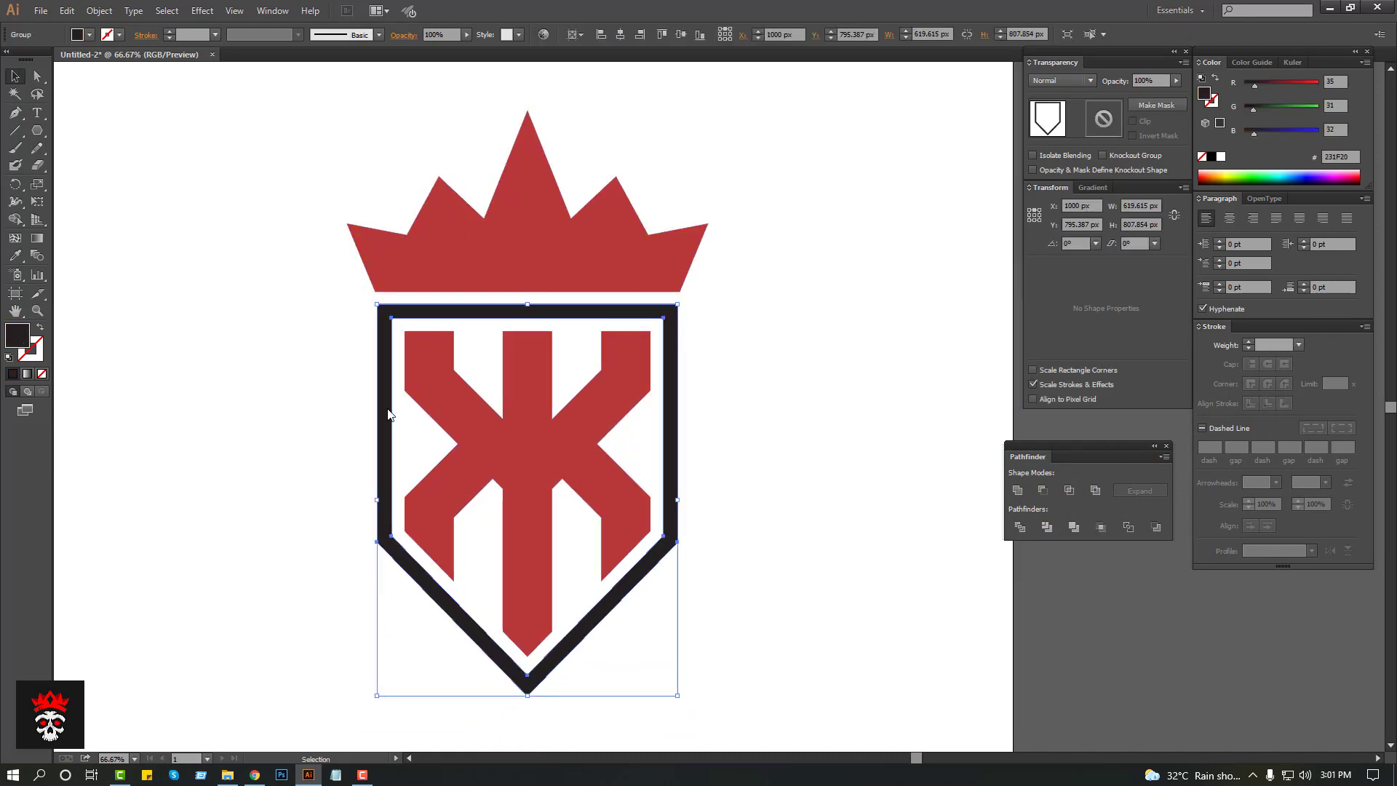
pyautogui.moveTo(889, 536); pyautogui.dragTo(879, 555)
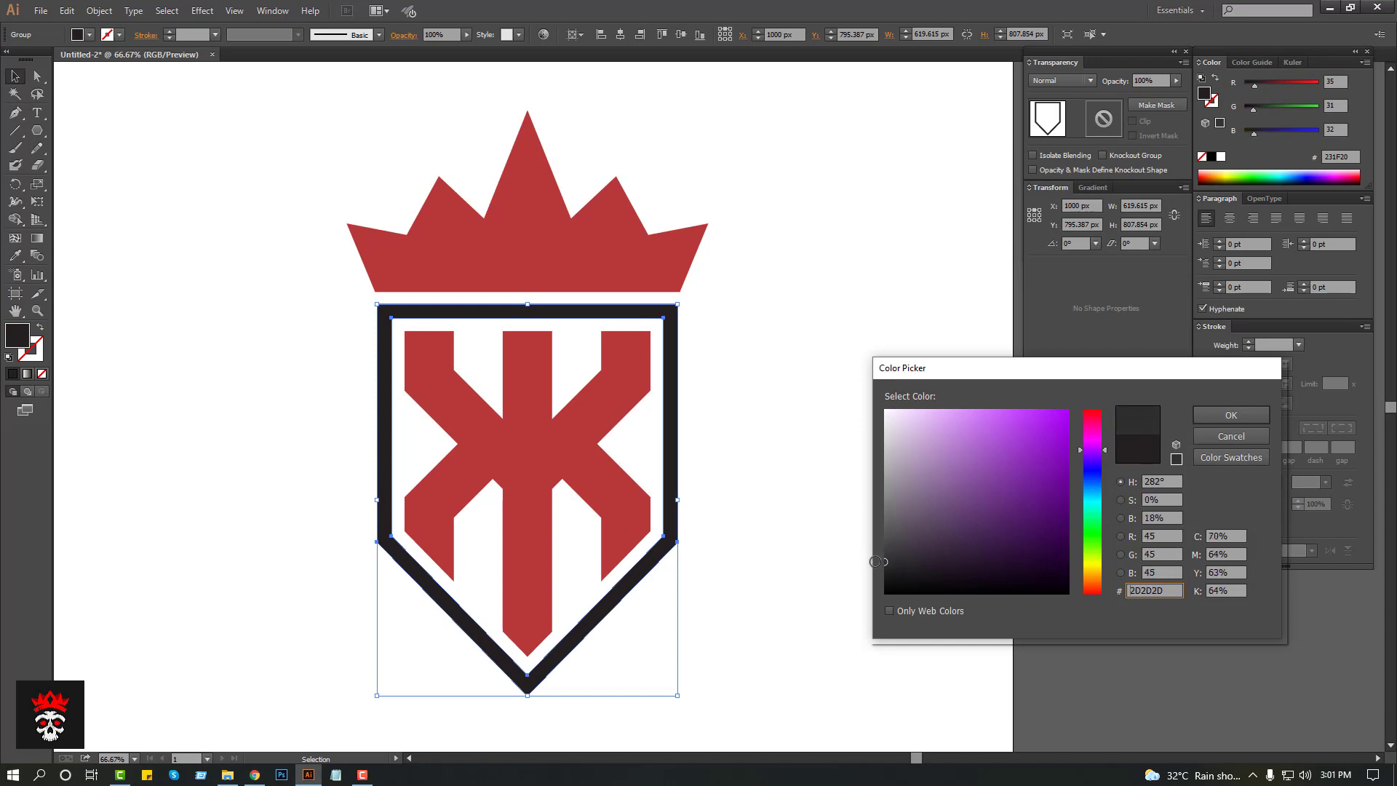
pyautogui.click(1220, 422)
# Step: Eyedrop the border's dark grey onto the rune letter
pyautogui.click(618, 396)
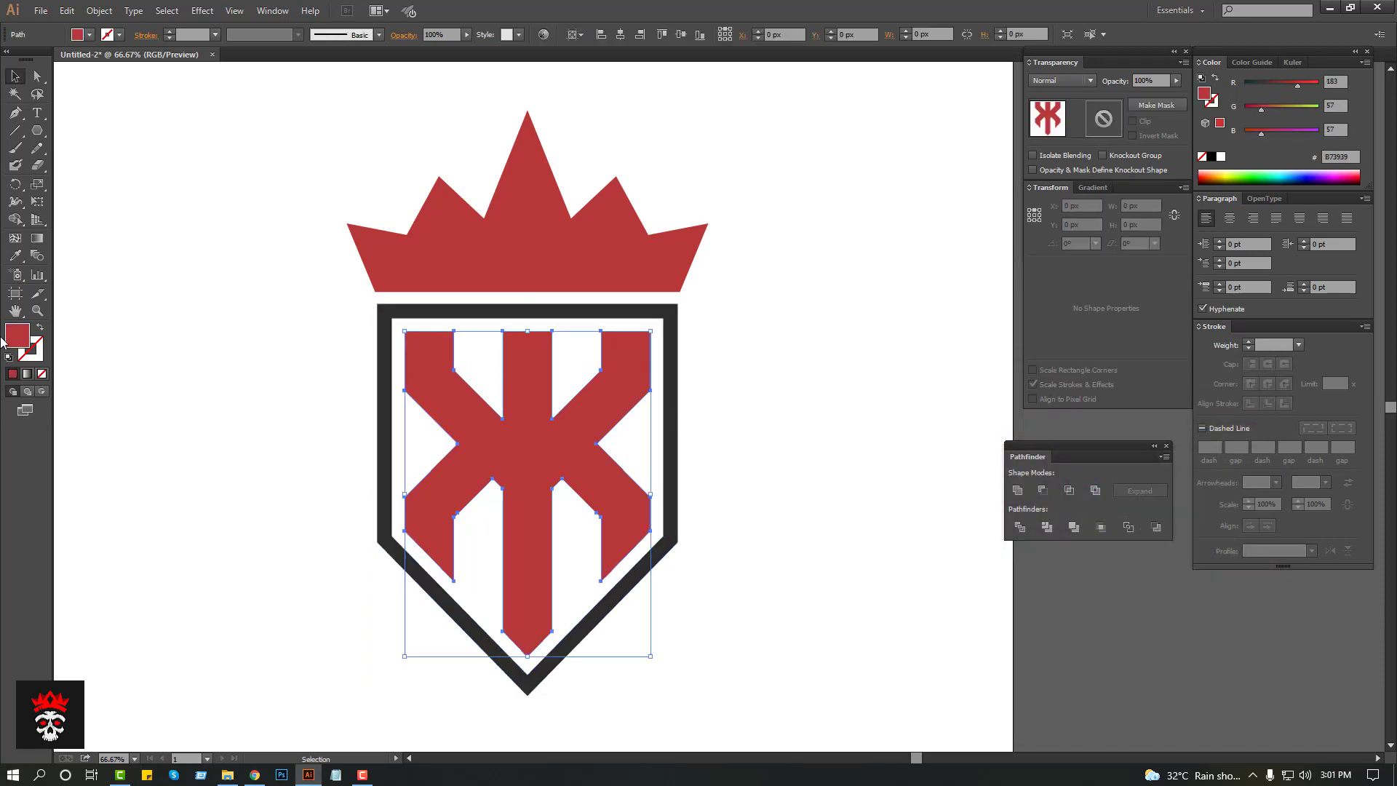
pyautogui.click(15, 256)
pyautogui.click(435, 311)
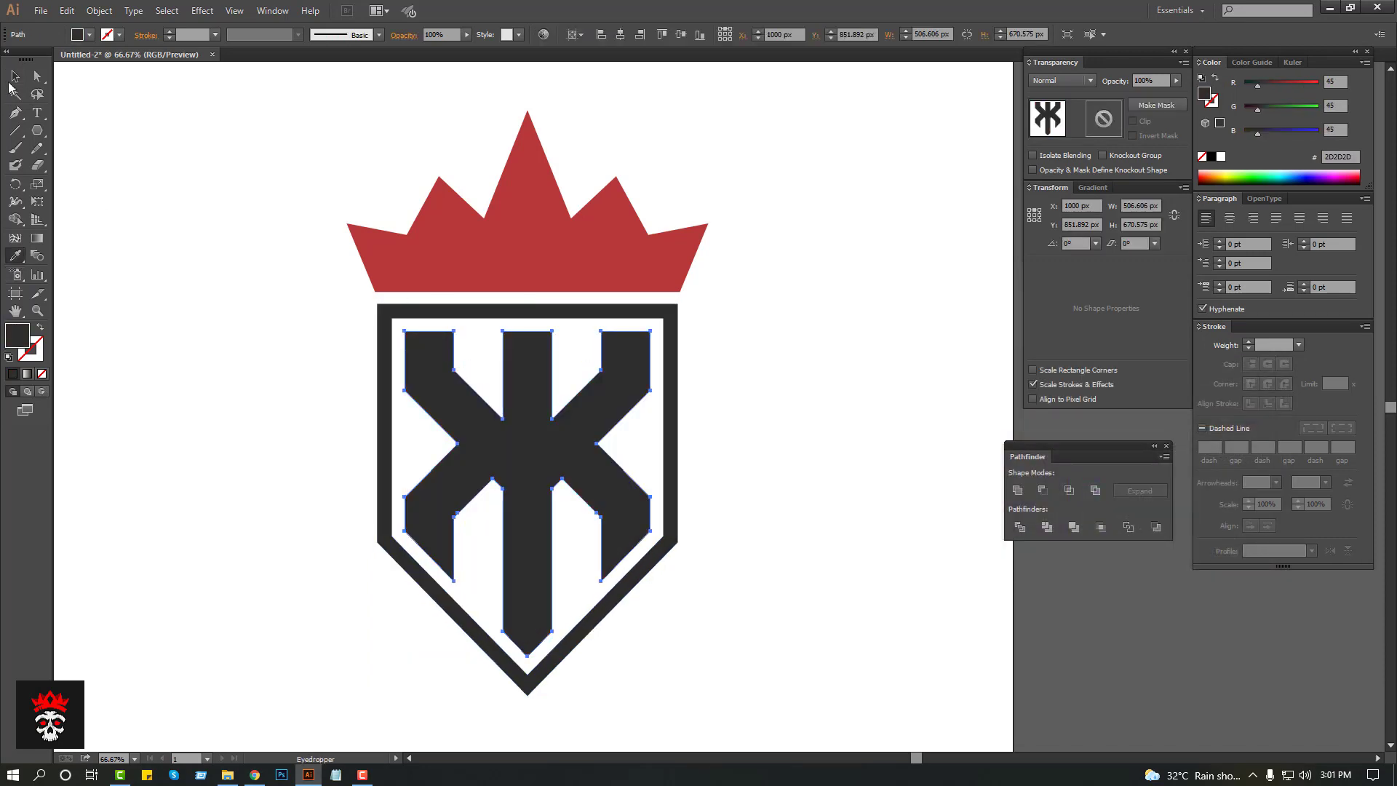
pyautogui.press('v')
pyautogui.click(186, 181)
# Step: Make the crown and shield border the same red with the Eyedropper
pyautogui.moveTo(711, 351); pyautogui.dragTo(642, 280)
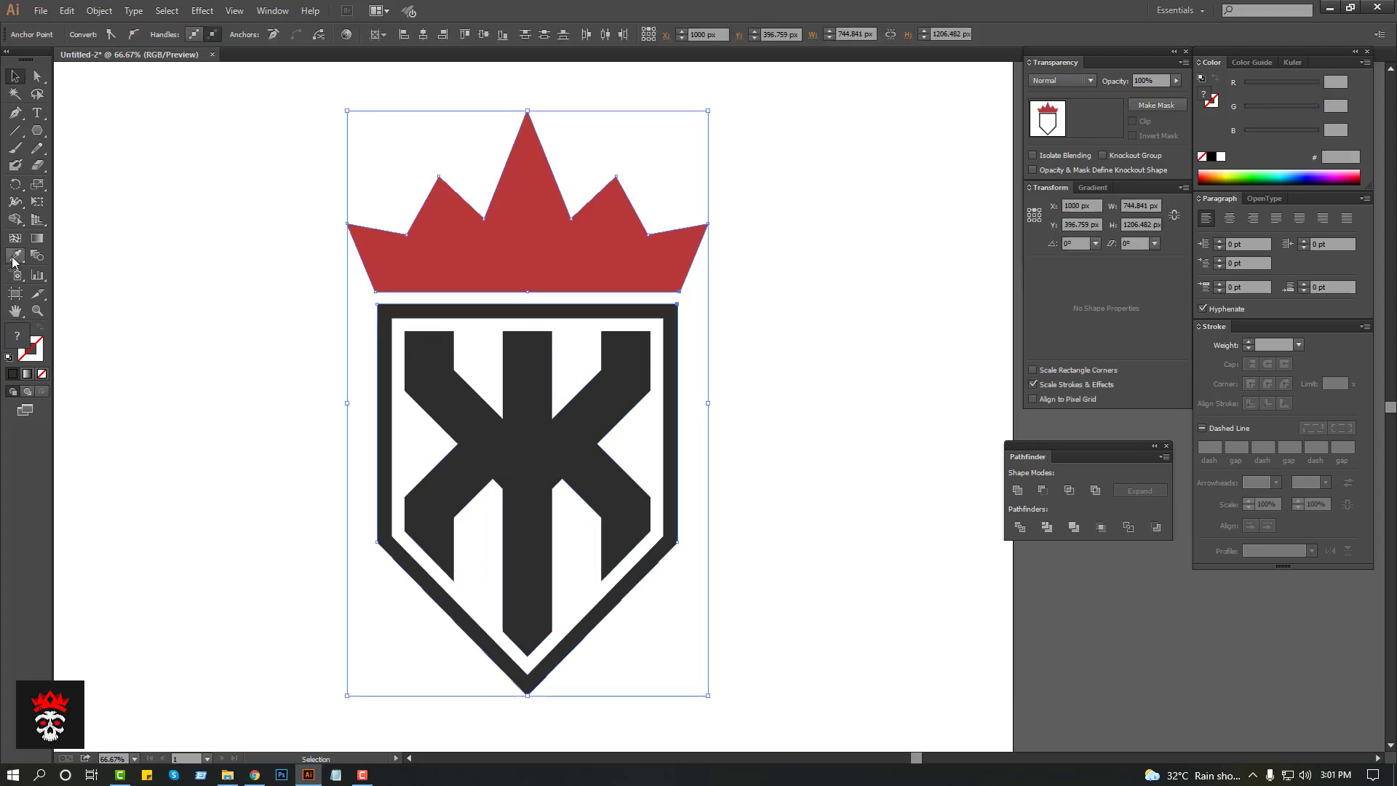
pyautogui.click(16, 256)
pyautogui.click(429, 315)
pyautogui.click(470, 278)
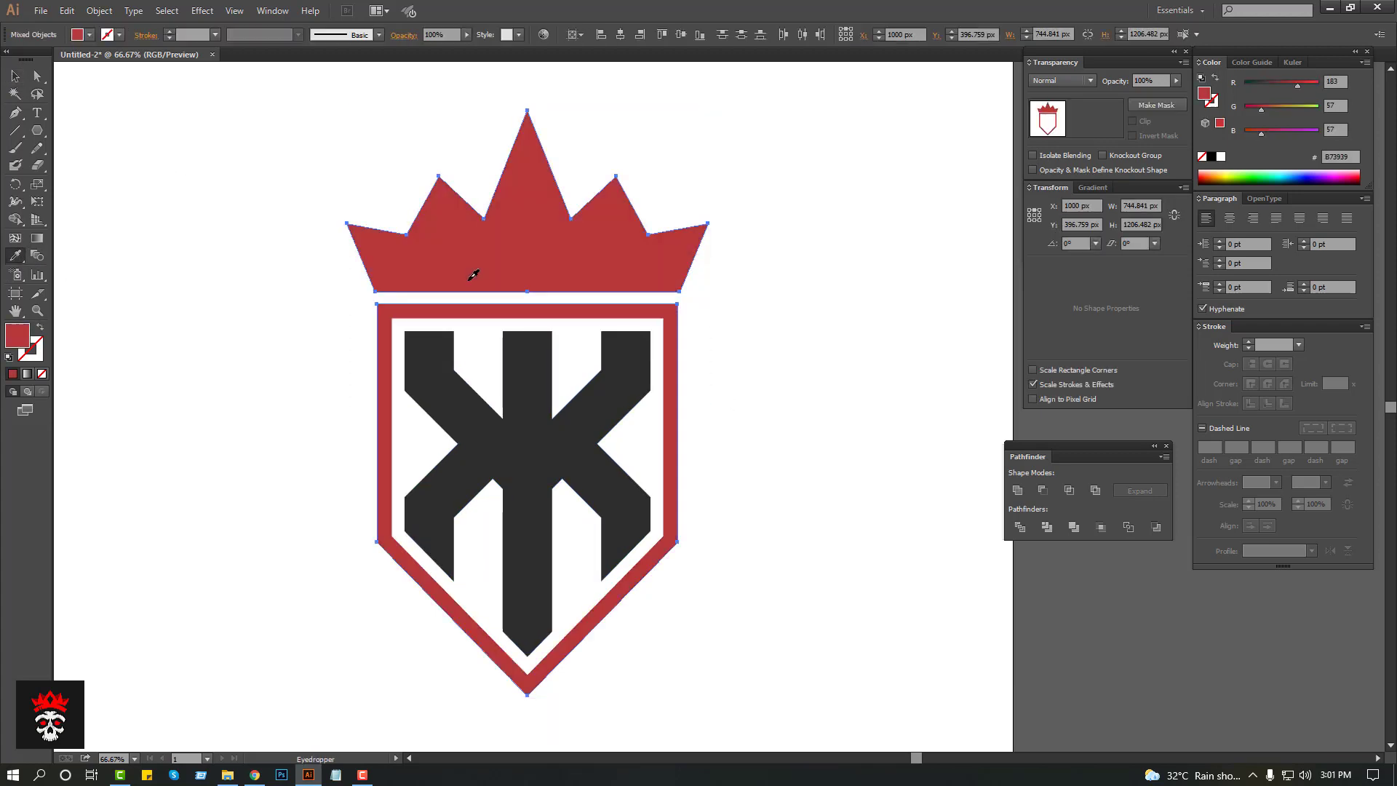
pyautogui.click(15, 77)
pyautogui.click(249, 165)
# Step: Undo a trial grey on the crown, then start Save As in the Desktop folder
pyautogui.hotkey('ctrl', '-')
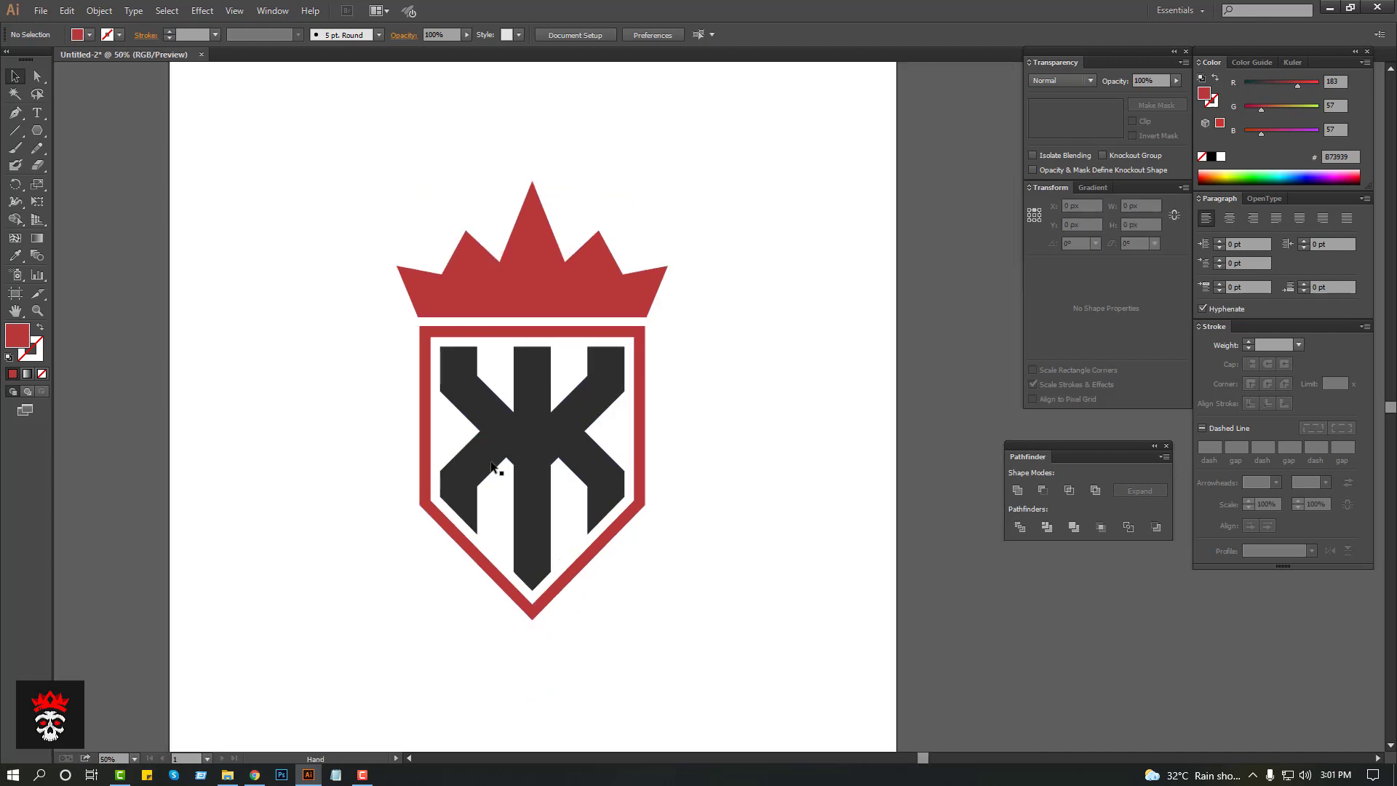
pyautogui.moveTo(805, 642); pyautogui.dragTo(800, 643)
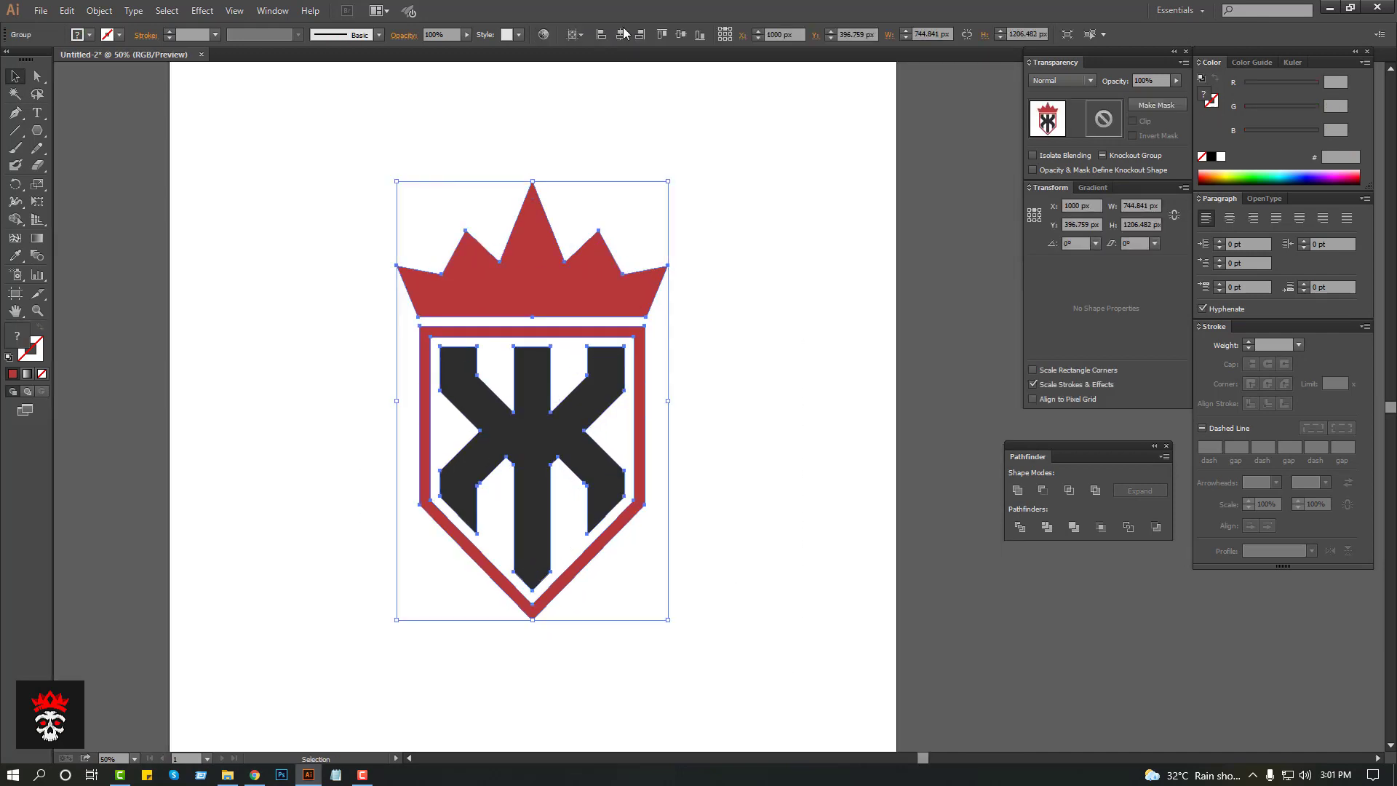
pyautogui.click(561, 311)
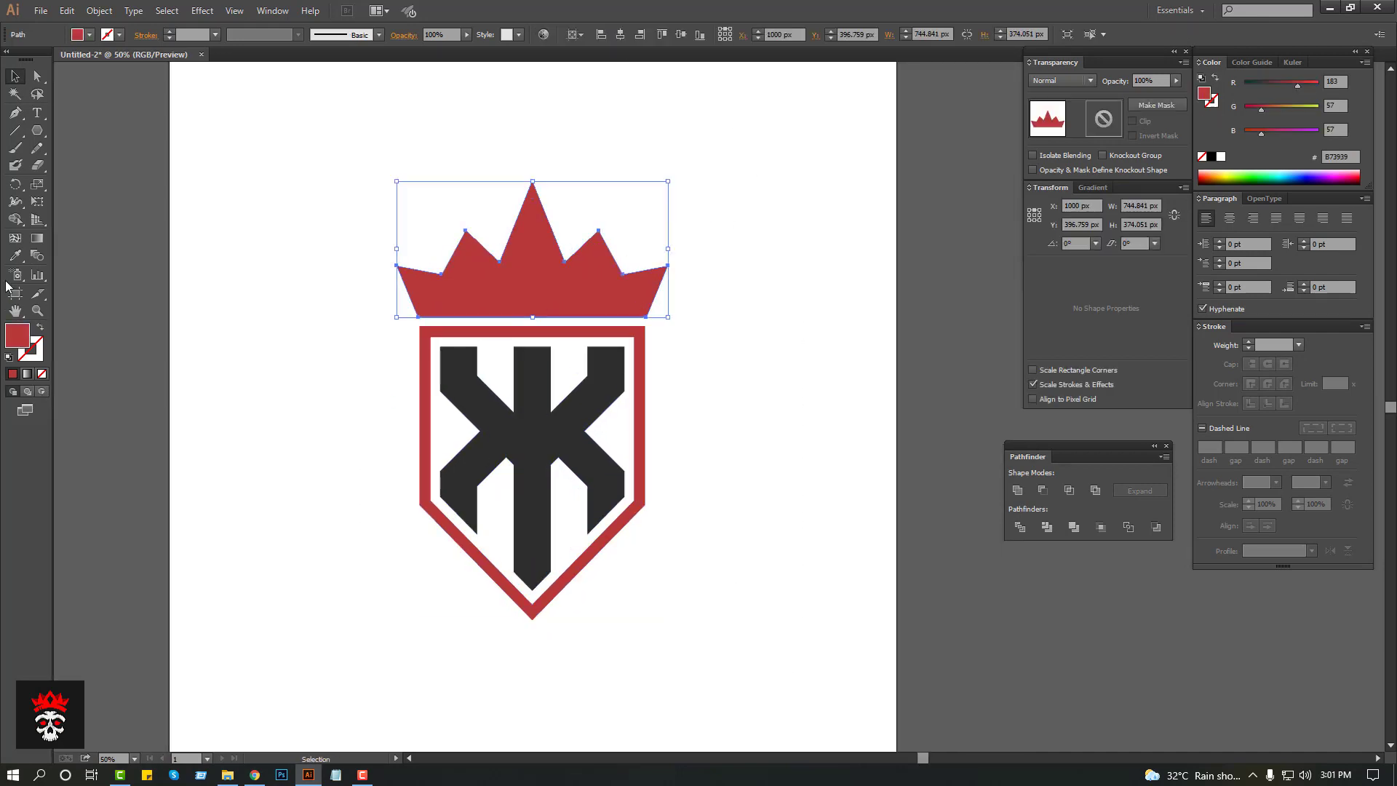
pyautogui.press('i')
pyautogui.click(459, 364)
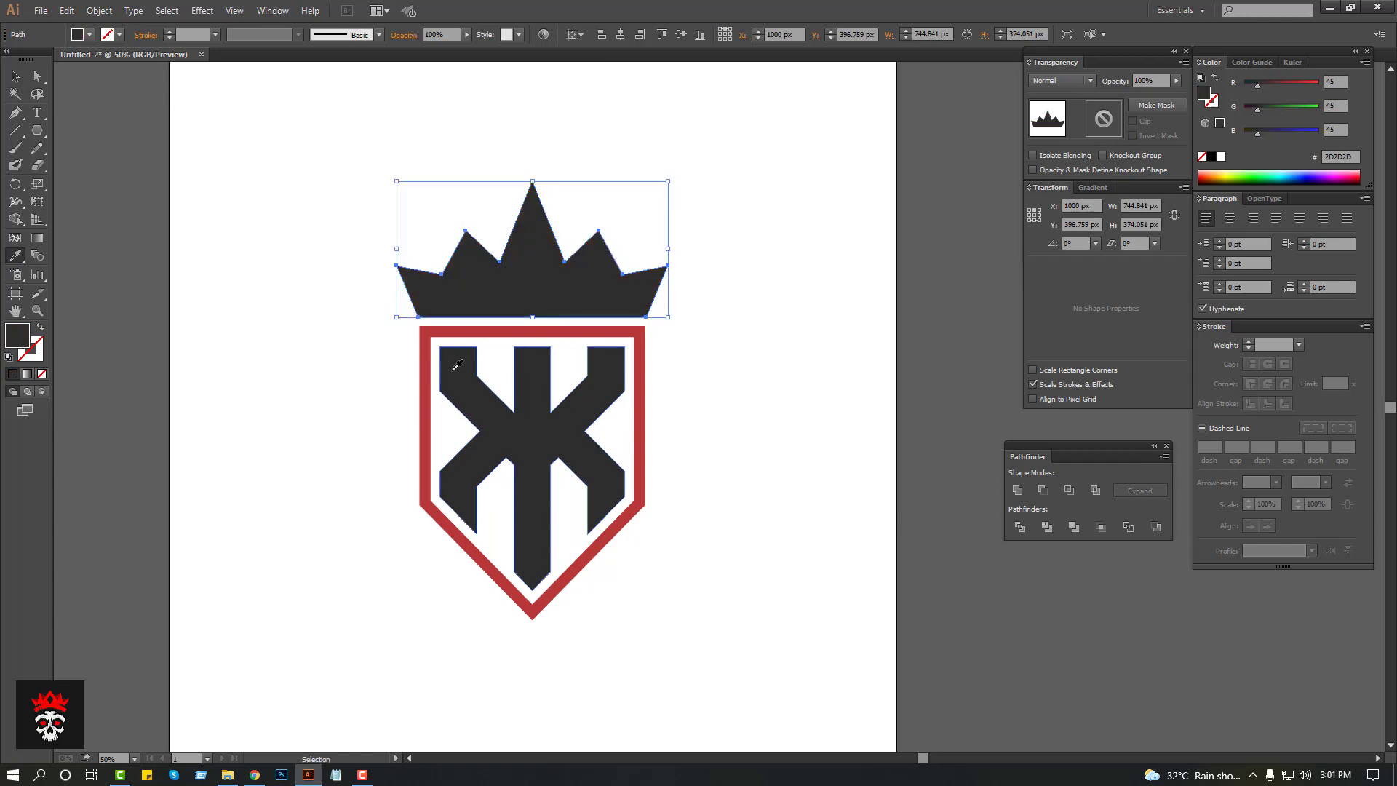
pyautogui.hotkey('ctrl', 'z')
pyautogui.click(219, 161)
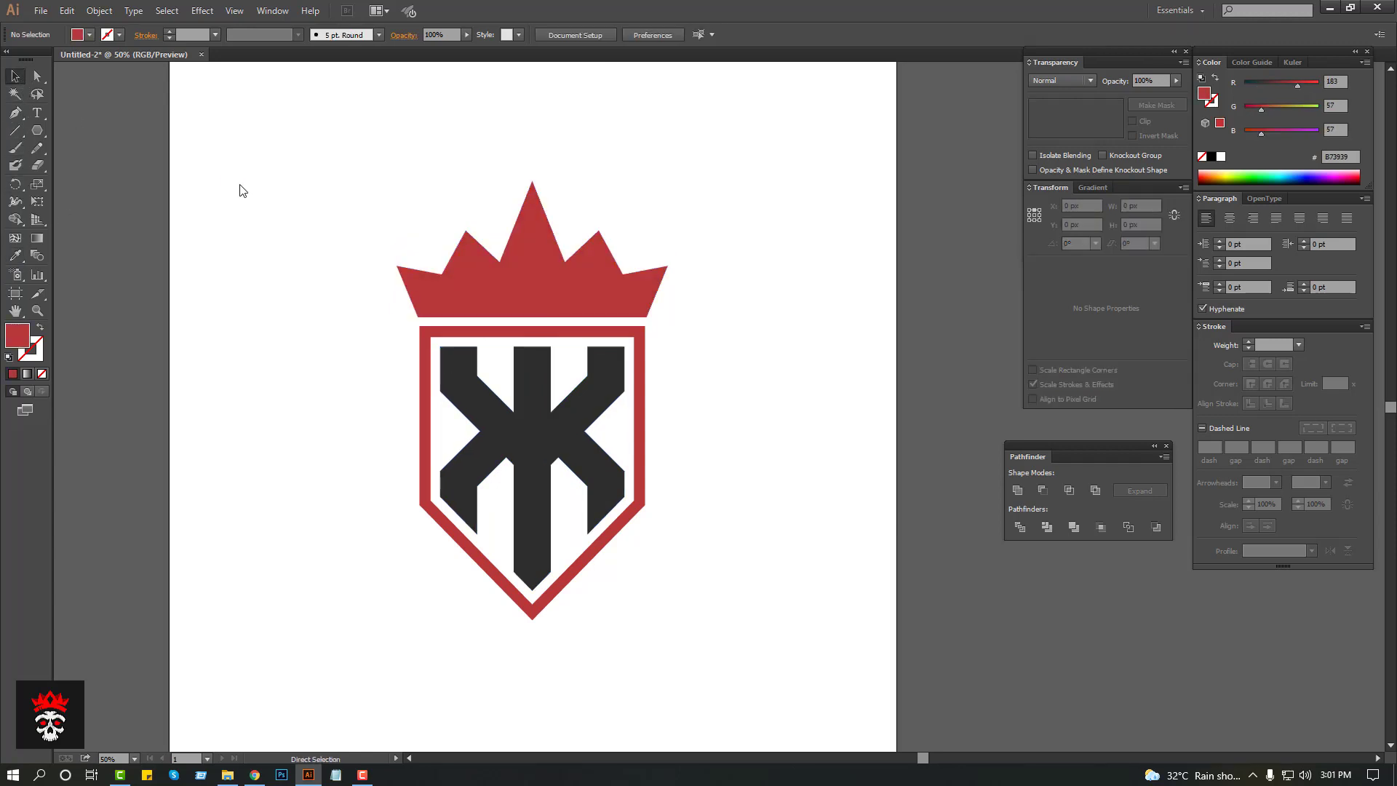
pyautogui.hotkey('ctrl', 'shift', 's')
pyautogui.click(83, 115)
# Step: Create a King folder on the Desktop and save the logo inside it as 01.ai
pyautogui.rightClick(683, 282)
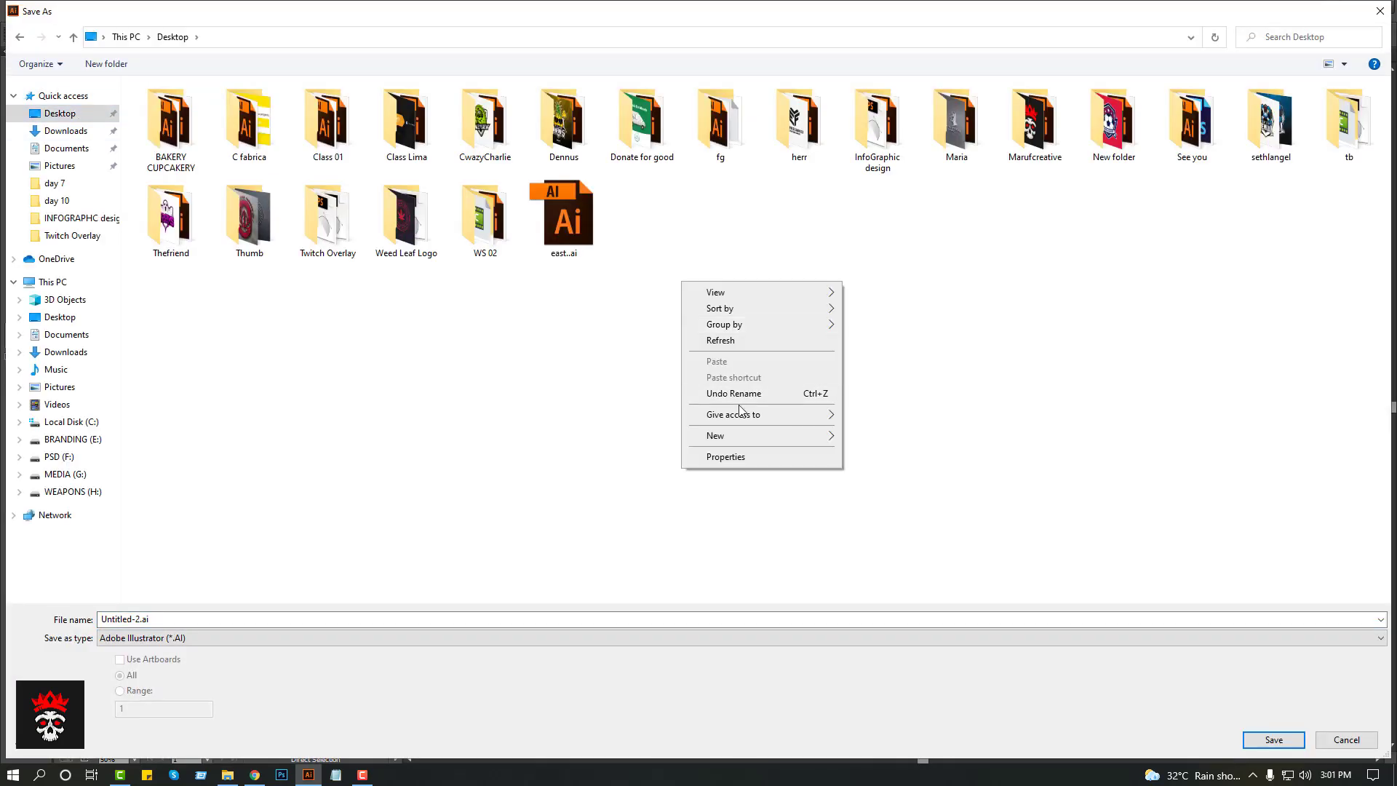
pyautogui.click(871, 440)
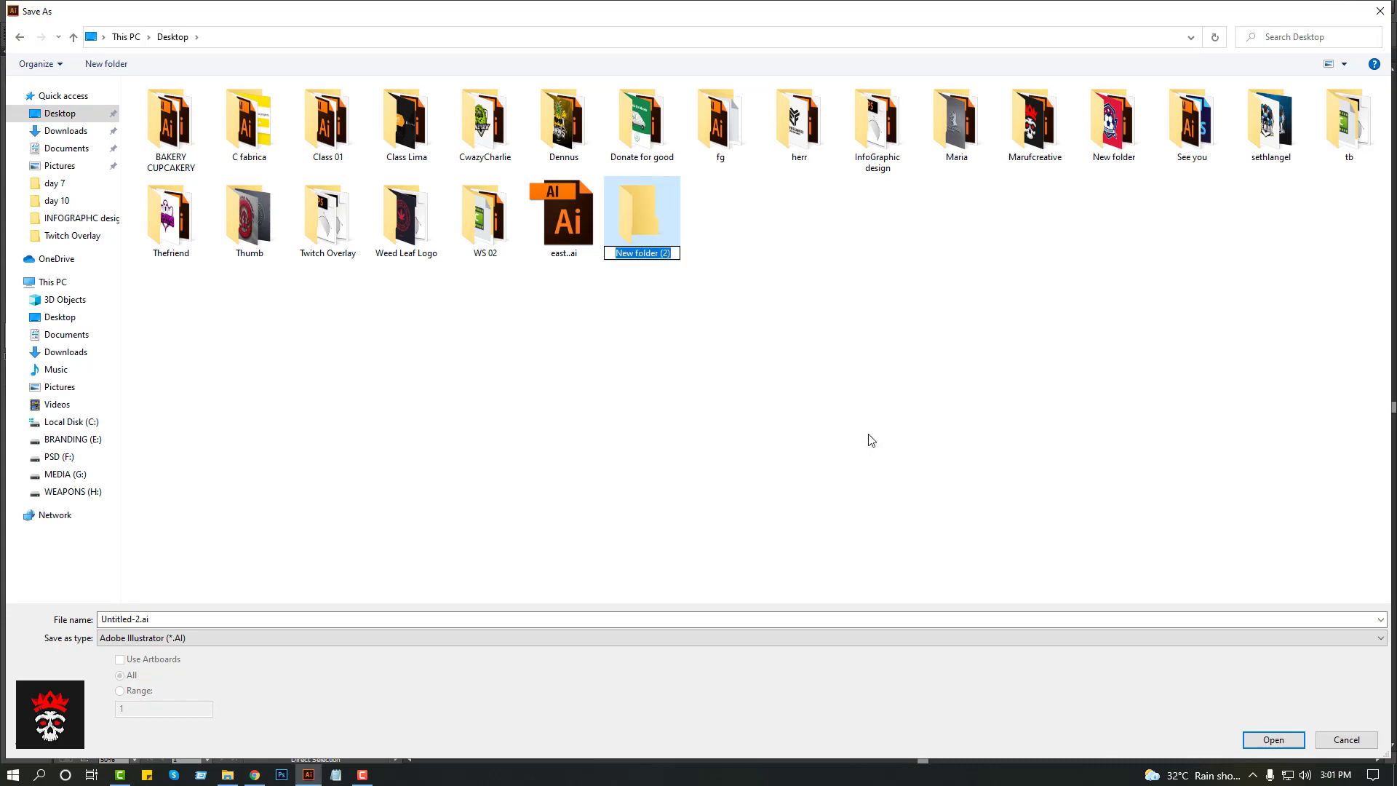
pyautogui.press('Return')
pyautogui.press('Return')
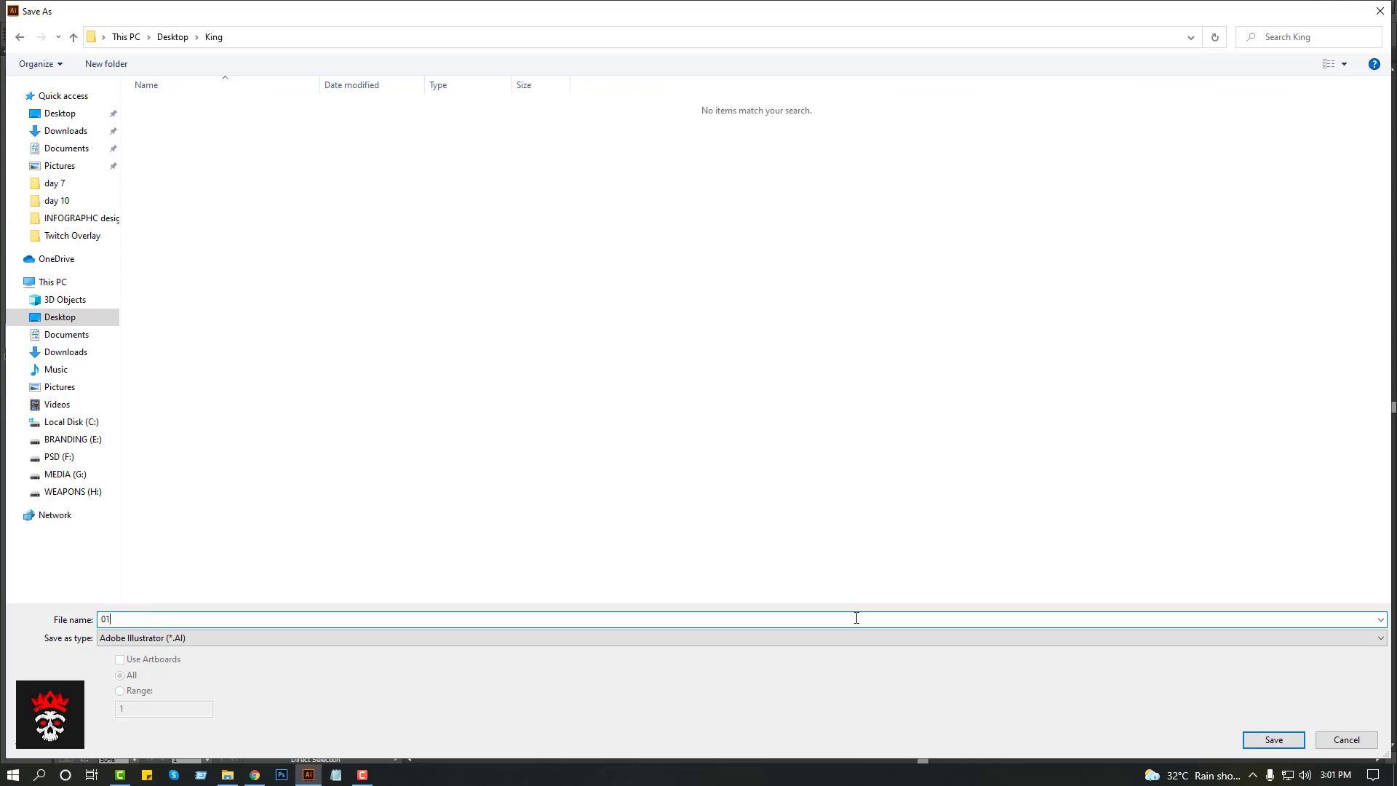
pyautogui.press('Return')
# Step: Draw a rectangle covering the artboard, centre it and send it behind the logo
pyautogui.keyDown('alt'); pyautogui.scroll(-1, 670, 367); pyautogui.keyUp('alt')
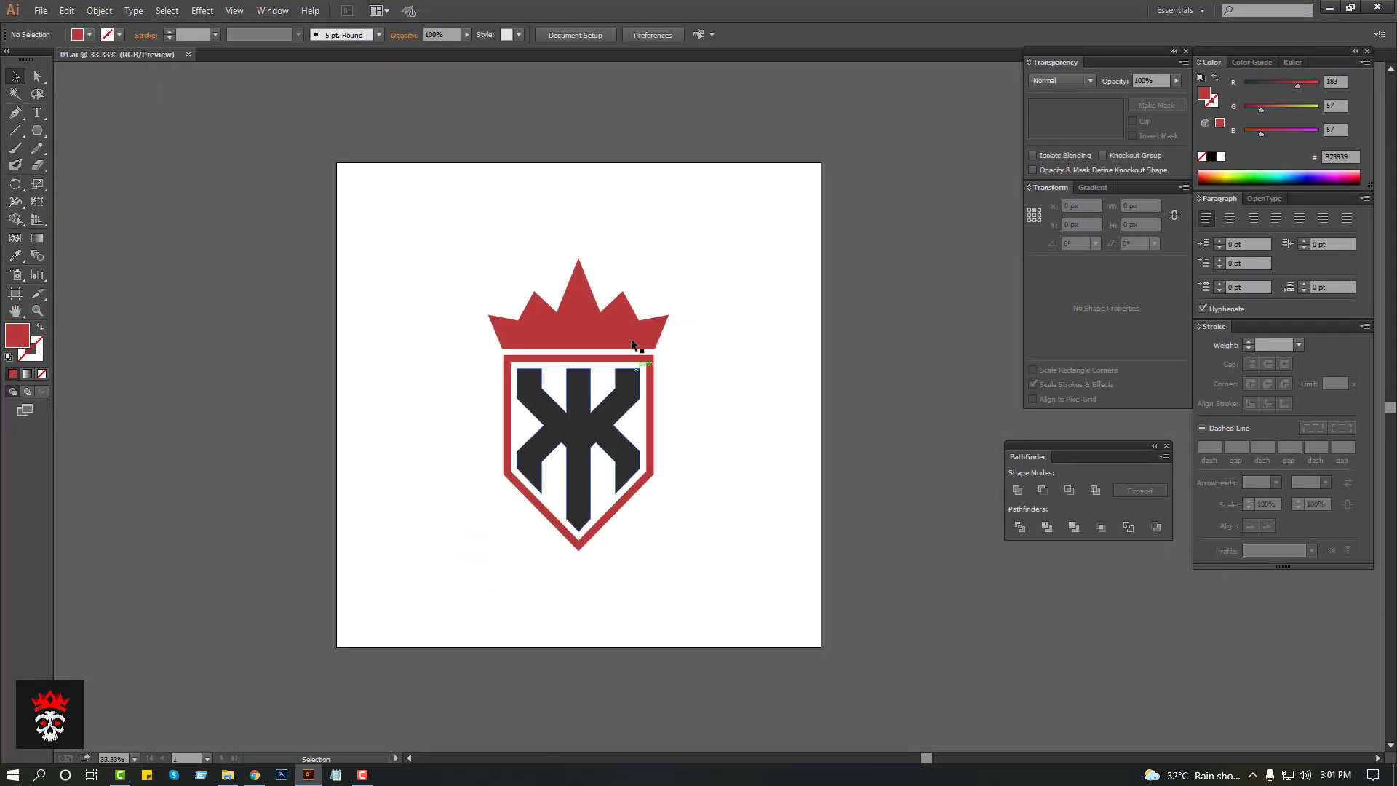
pyautogui.click(639, 339)
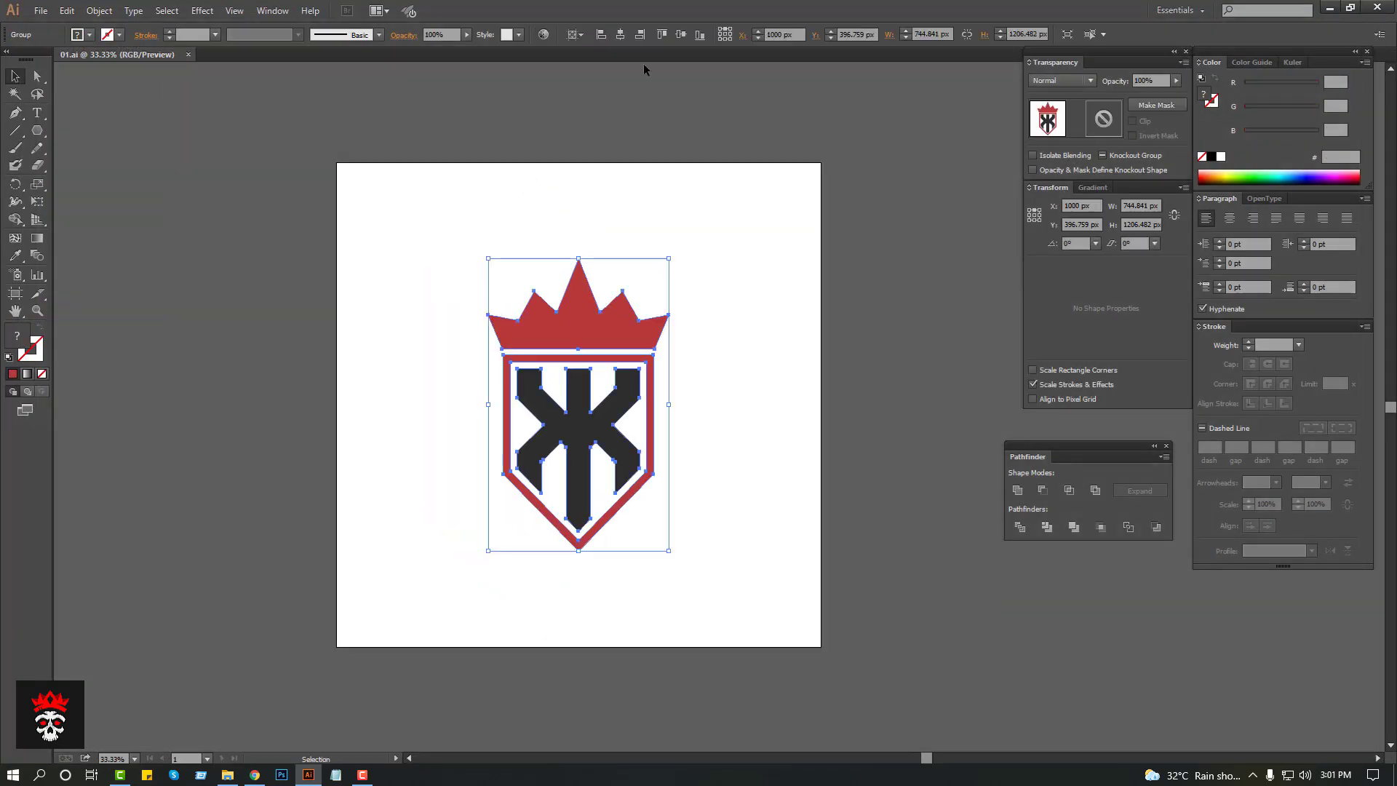
pyautogui.click(743, 138)
pyautogui.click(33, 129)
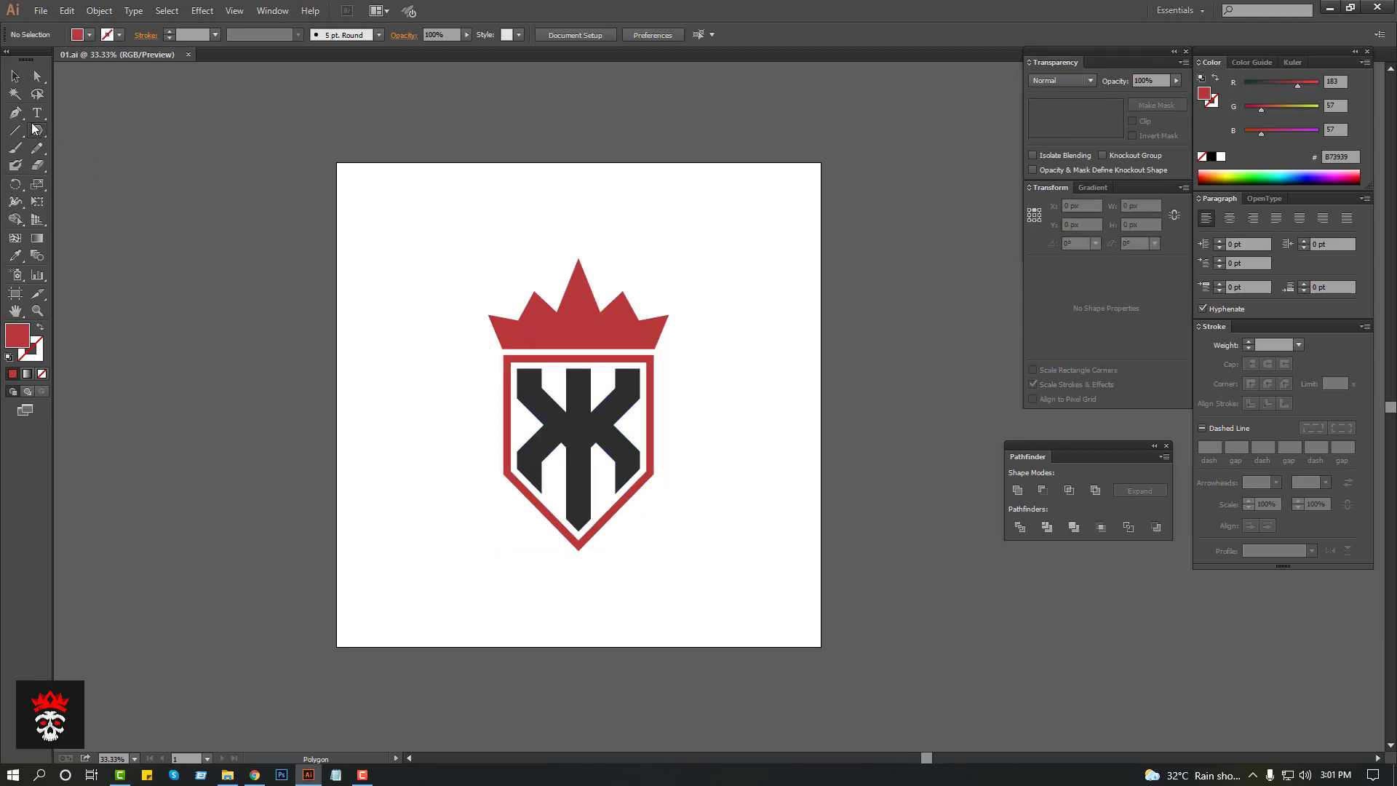
pyautogui.moveTo(33, 129); pyautogui.dragTo(58, 130)
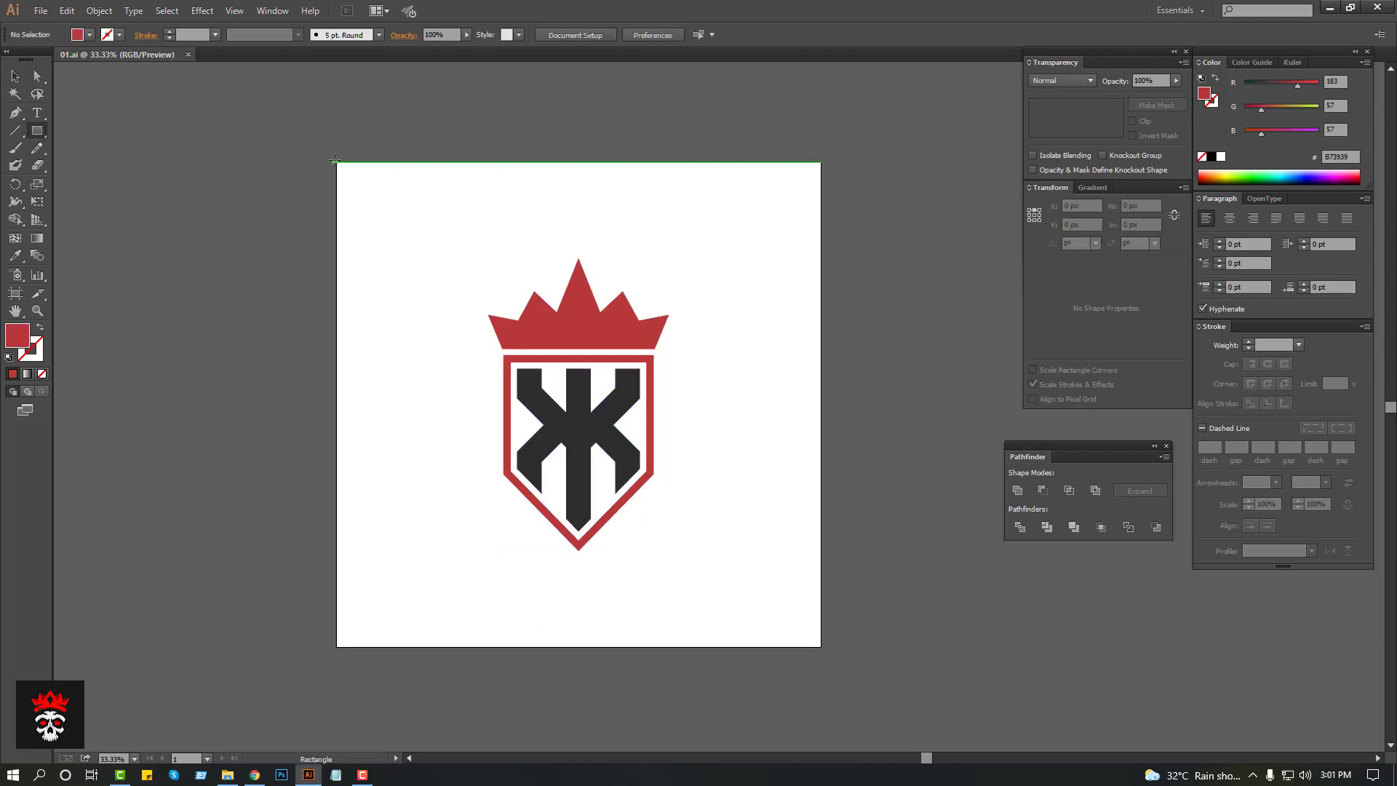
pyautogui.moveTo(336, 161)
pyautogui.mouseDown()
pyautogui.moveTo(820, 645)
pyautogui.moveTo(799, 625)
pyautogui.mouseUp()
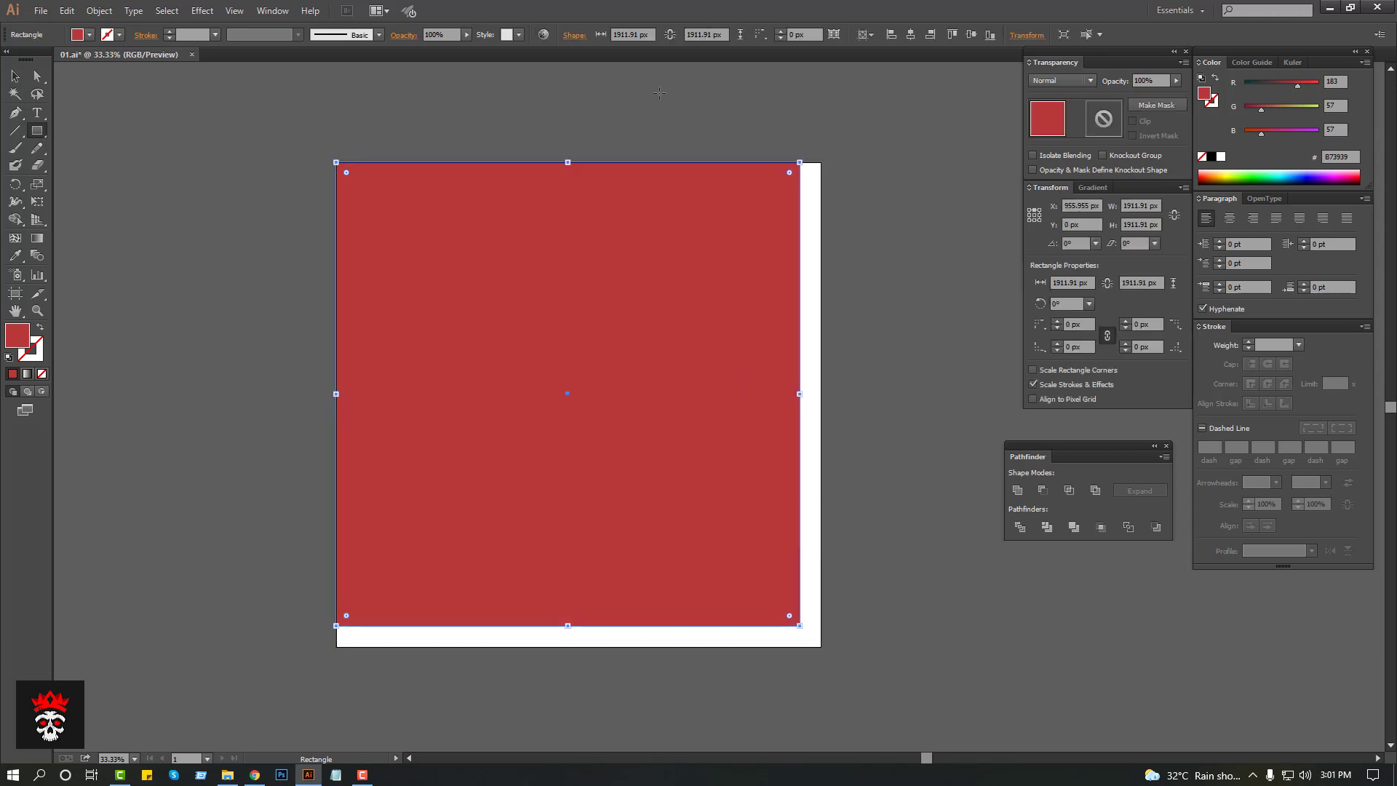
pyautogui.click(971, 34)
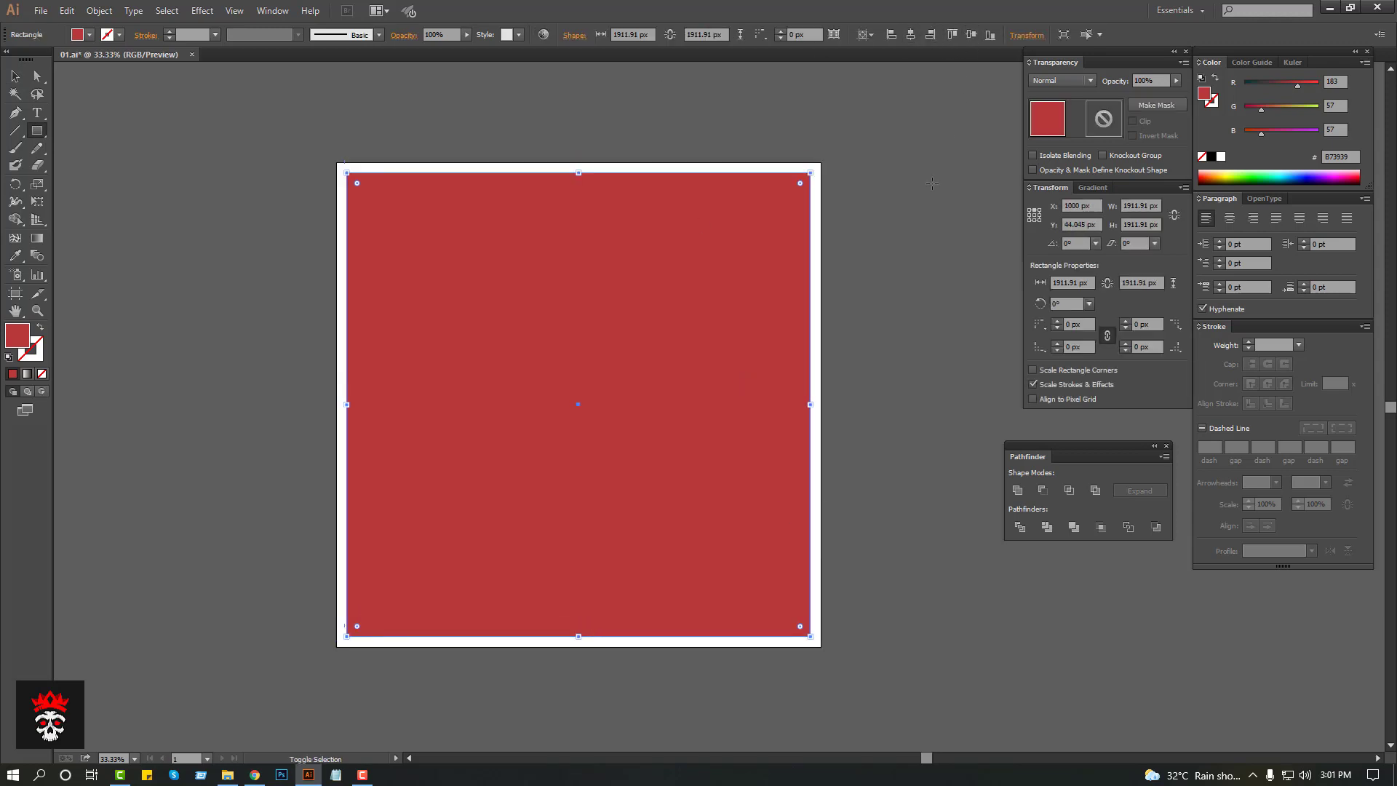
pyautogui.hotkey('ctrl', 'shift', '[')
# Step: Fill the background square with light grey #DDDDDD
pyautogui.doubleClick(10, 332)
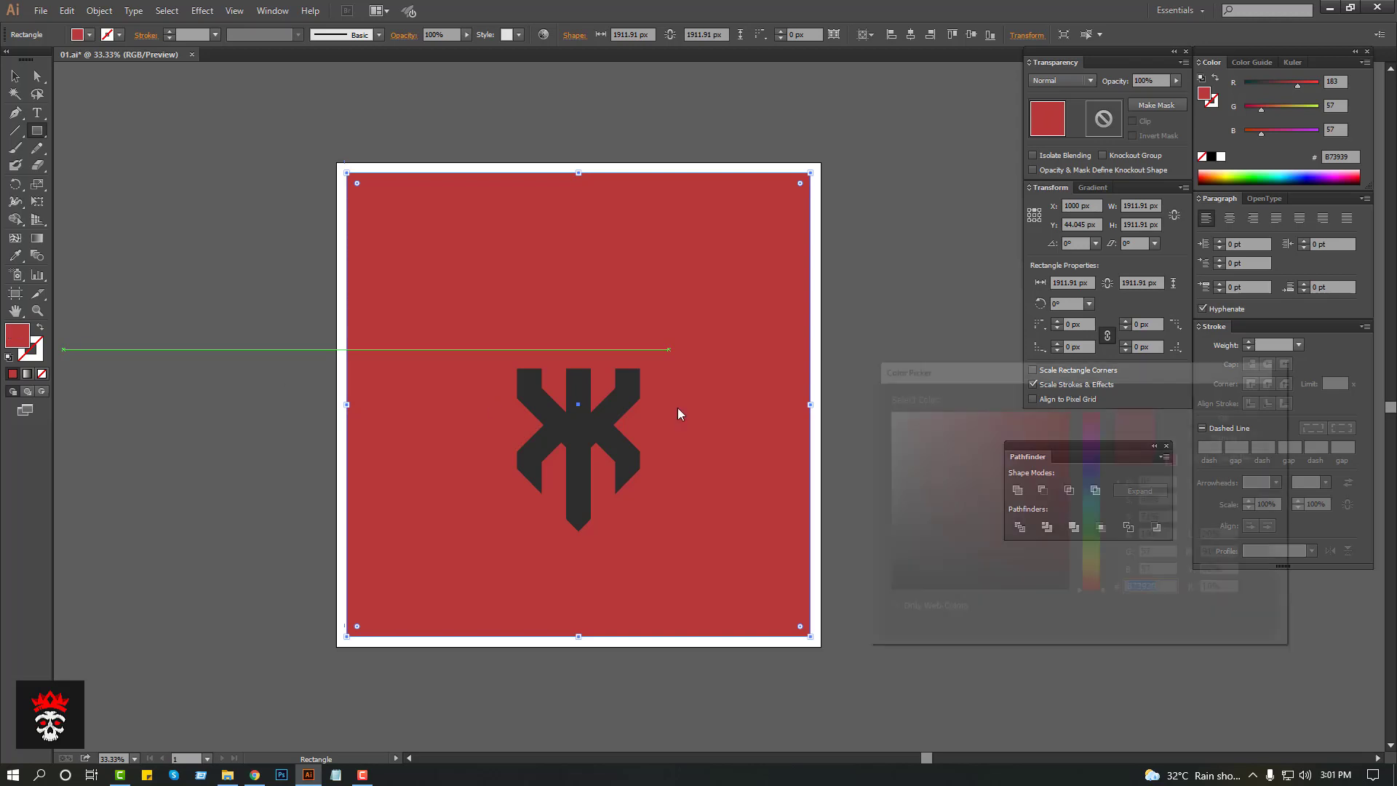
pyautogui.click(886, 446)
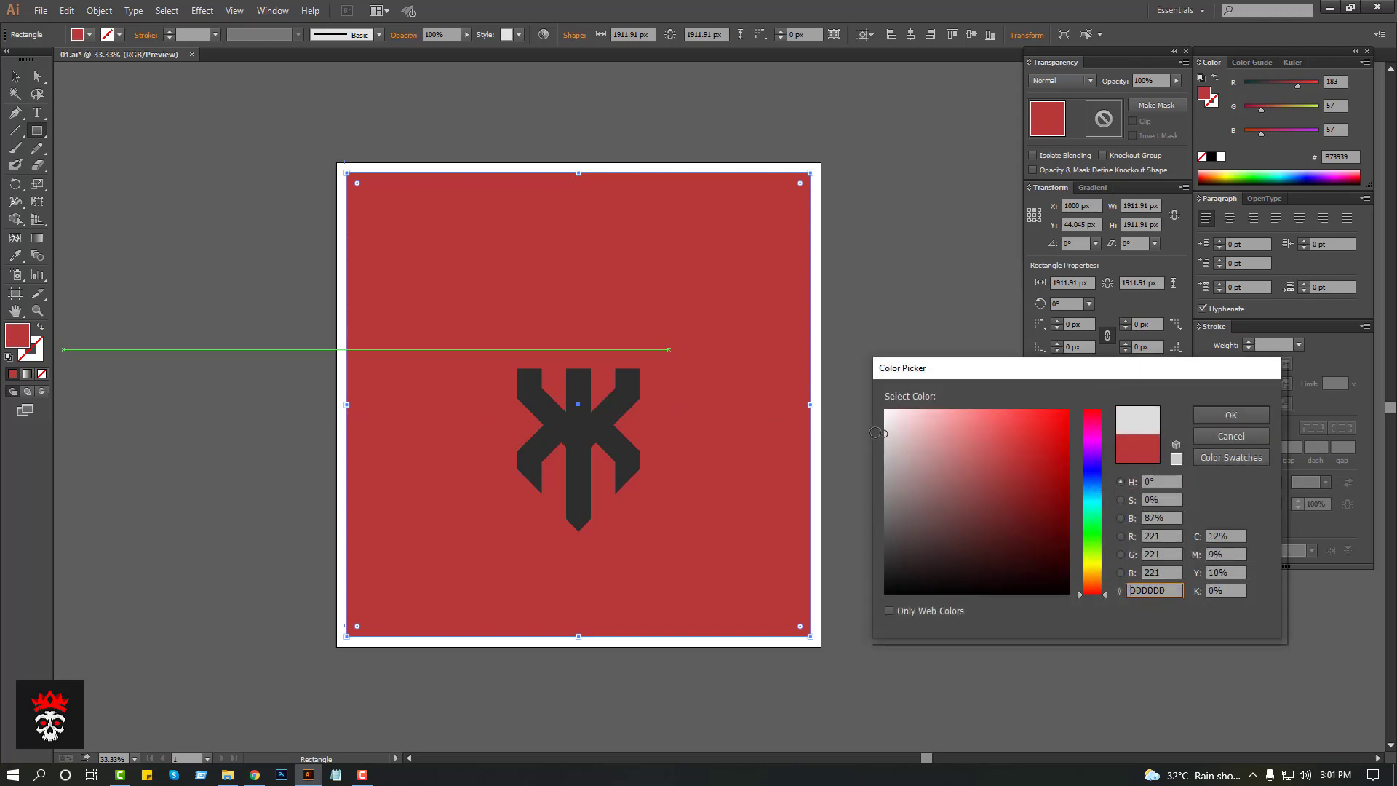
pyautogui.click(1261, 419)
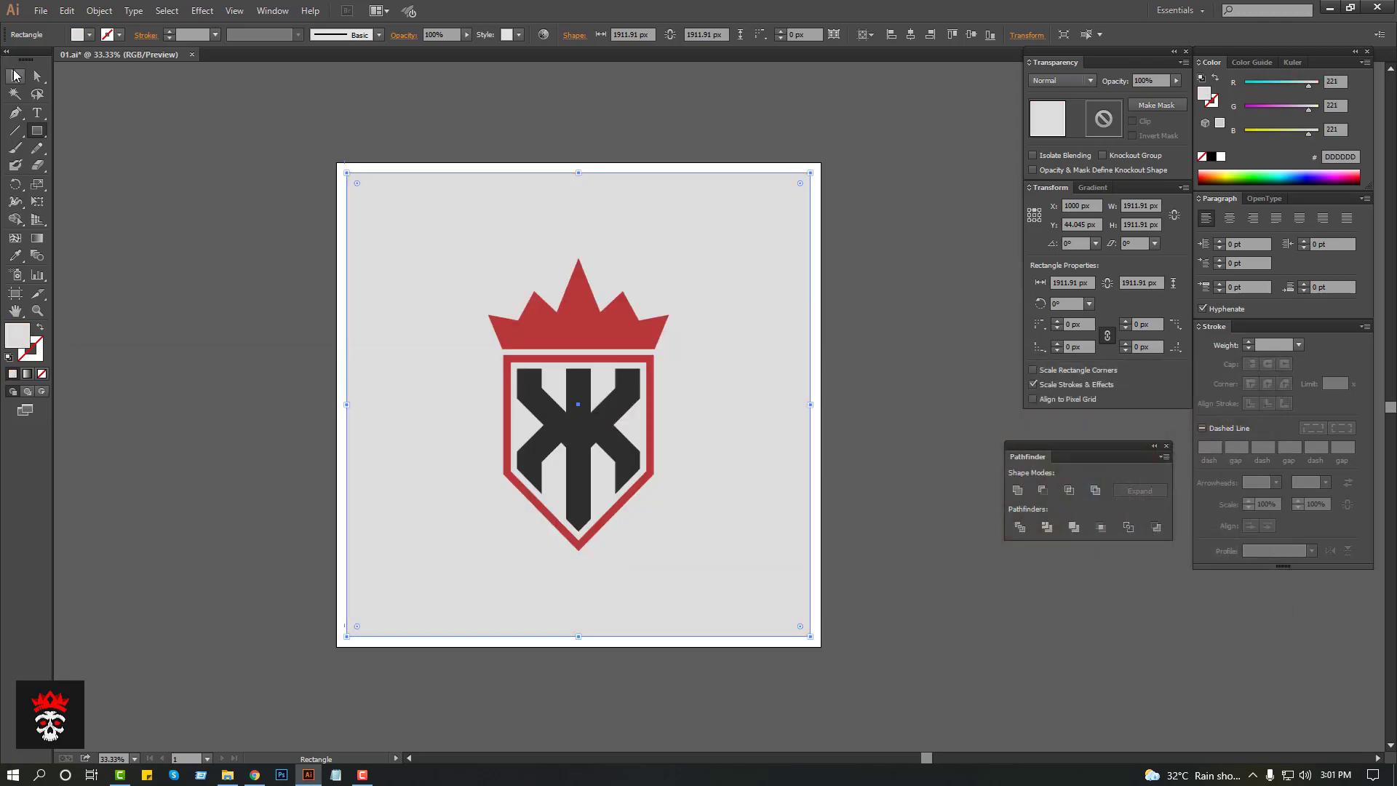
pyautogui.doubleClick(14, 347)
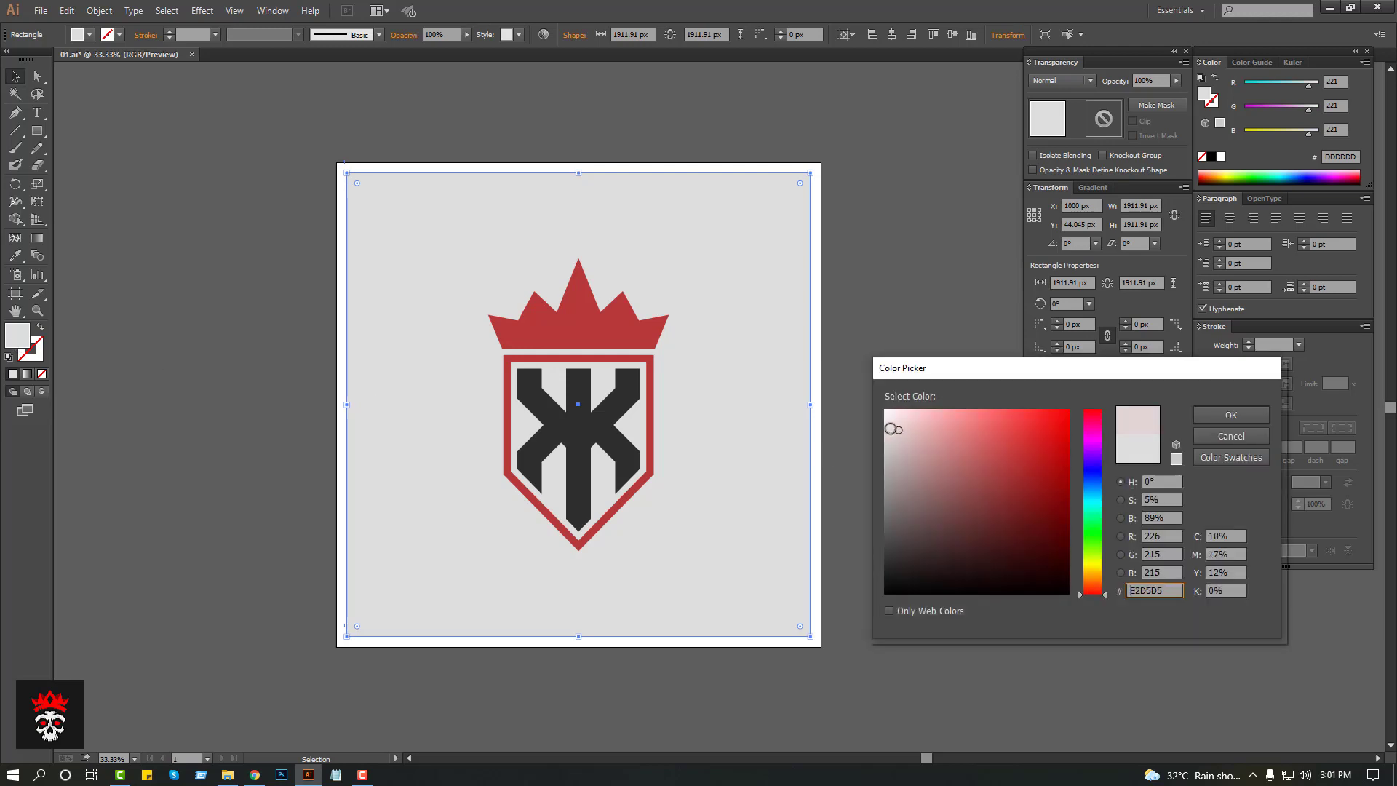
pyautogui.click(1227, 416)
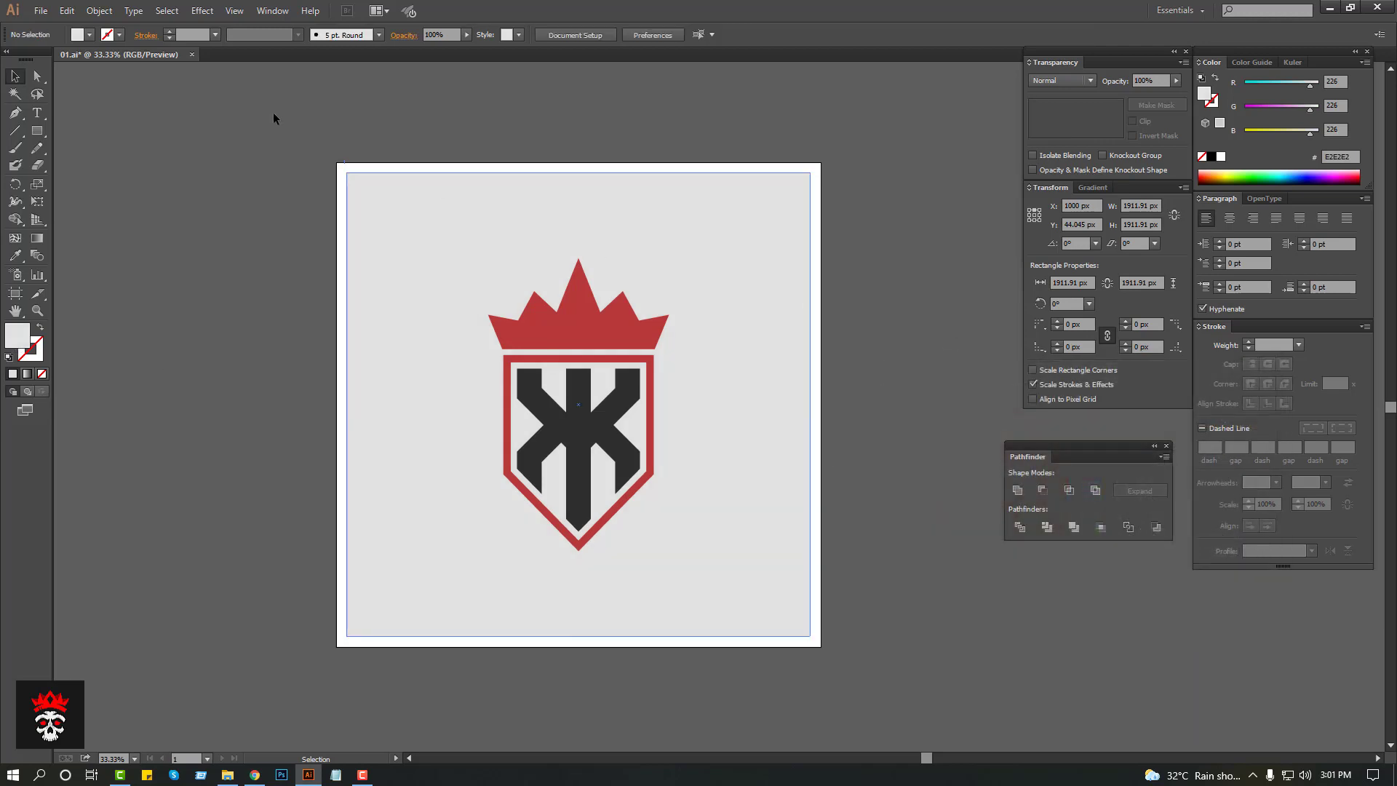
pyautogui.moveTo(274, 118); pyautogui.dragTo(871, 640)
pyautogui.click(870, 636)
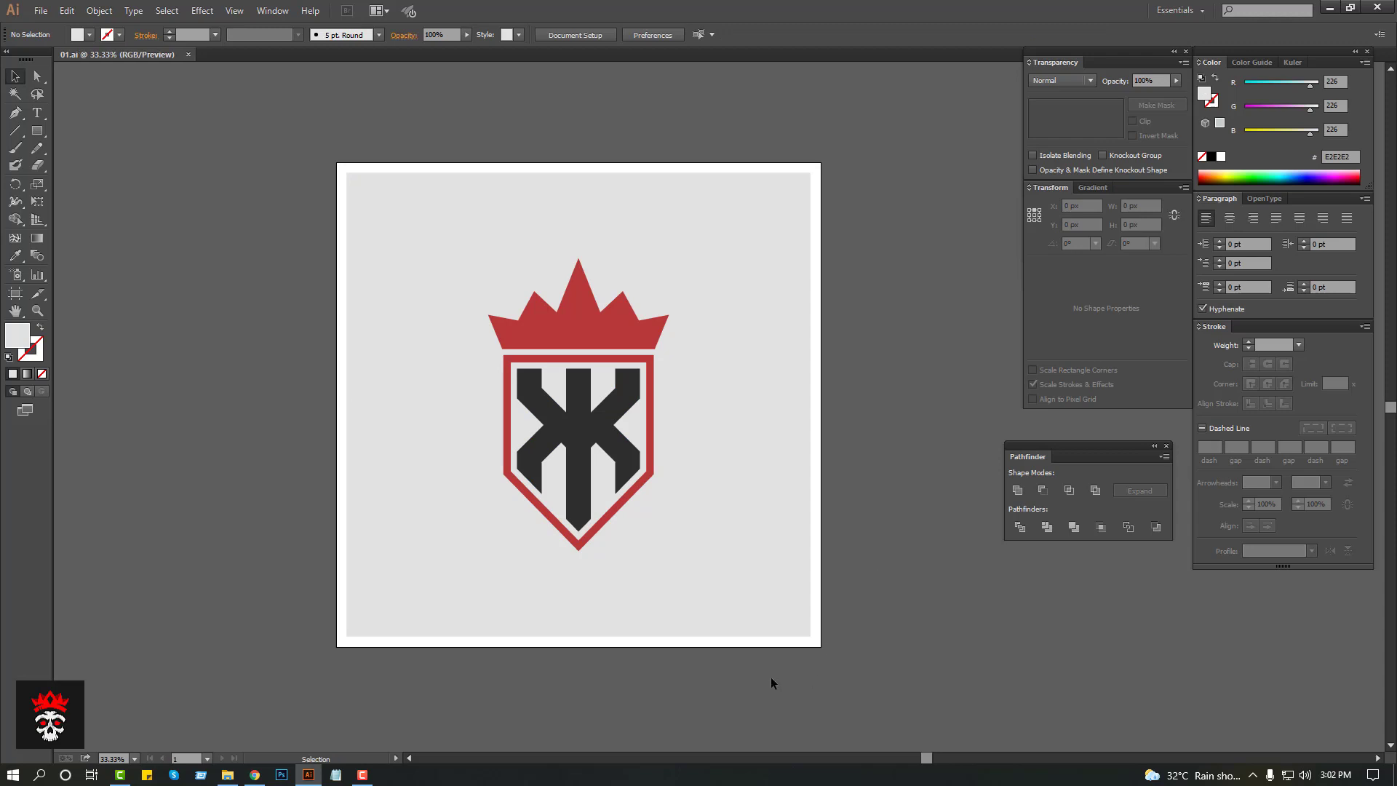
pyautogui.click(364, 775)
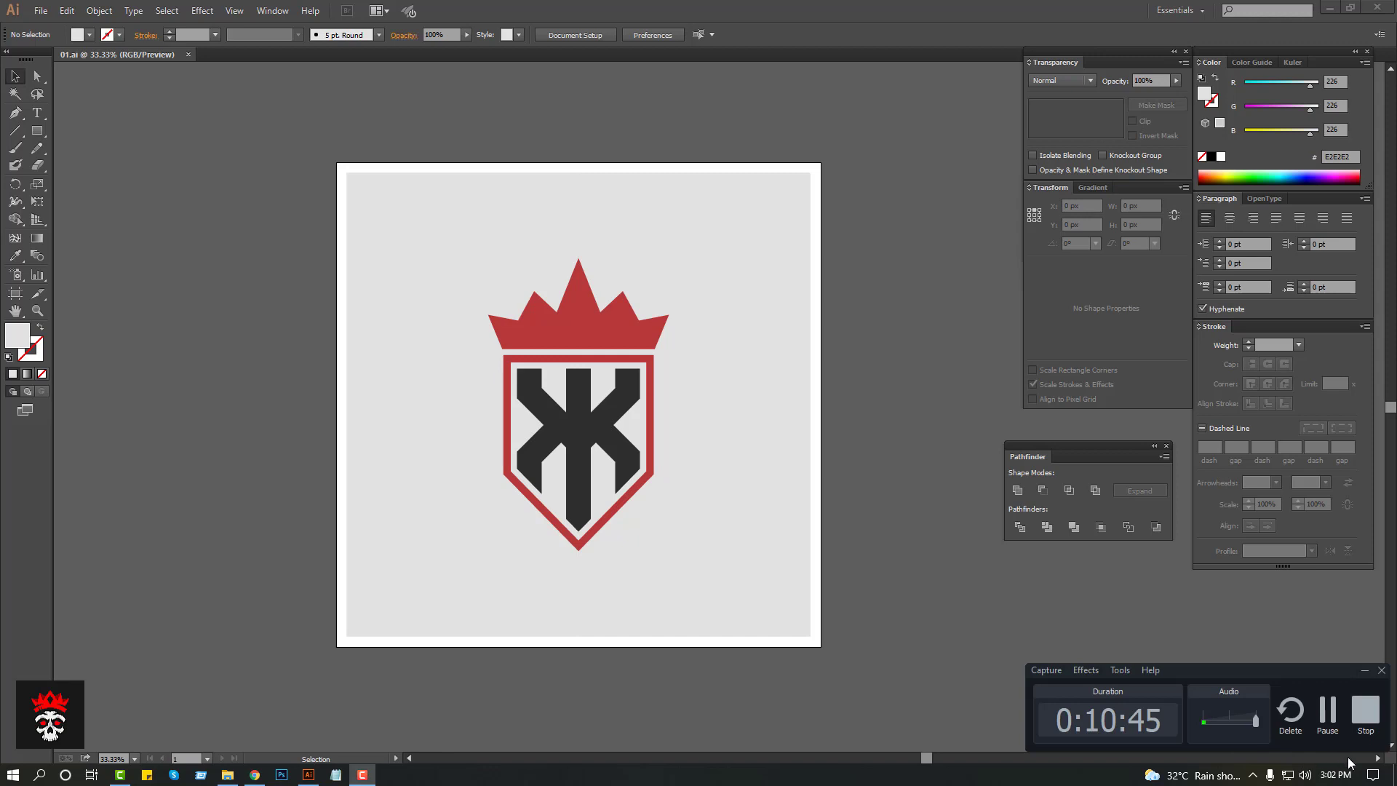